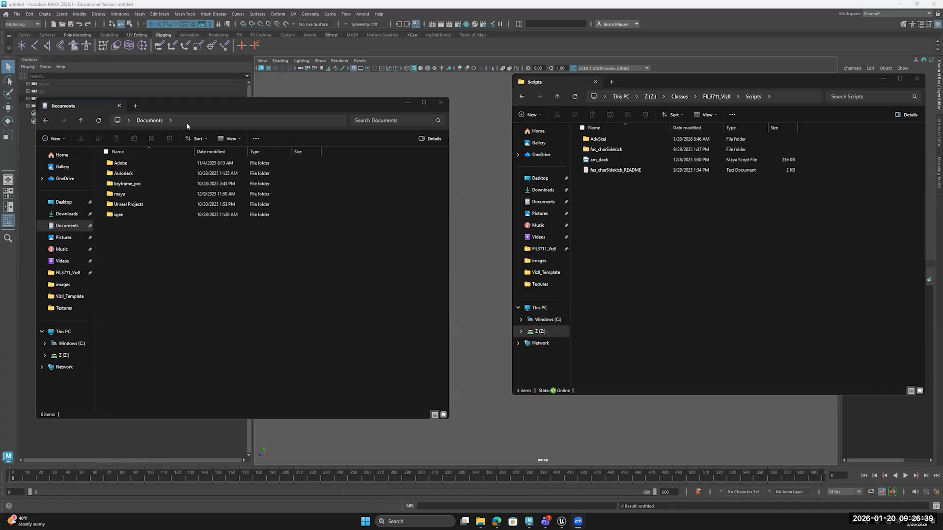
Copy the am_dock script from the class Scripts folder into the Documents\maya\2026\scripts folder
click(55, 224)
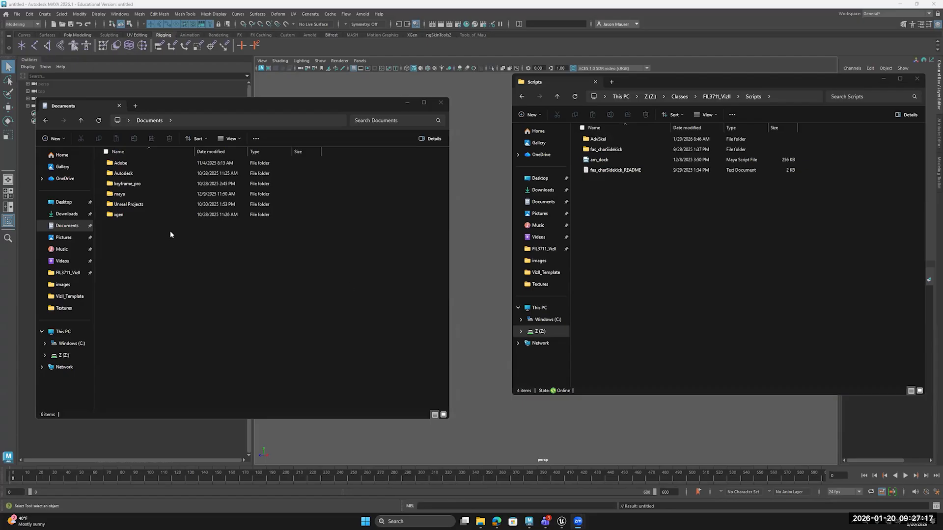
double_click(121, 195)
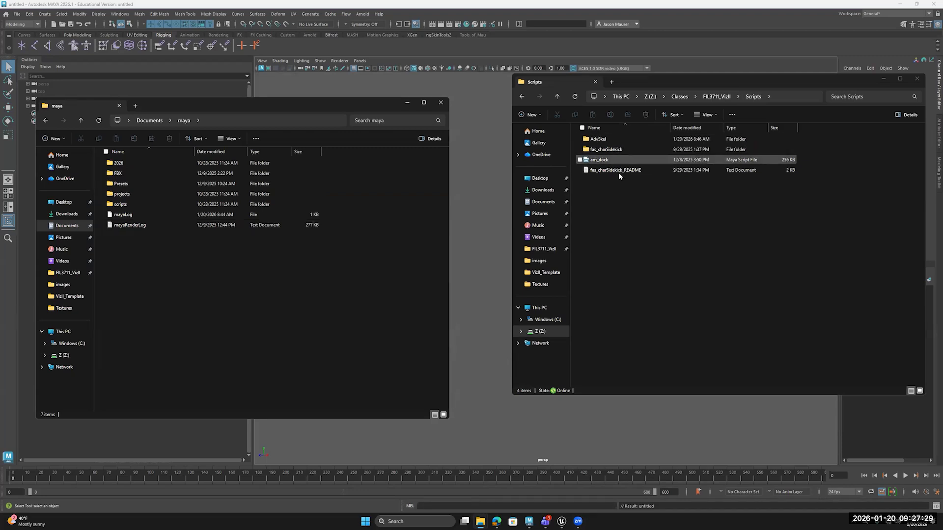
click(612, 160)
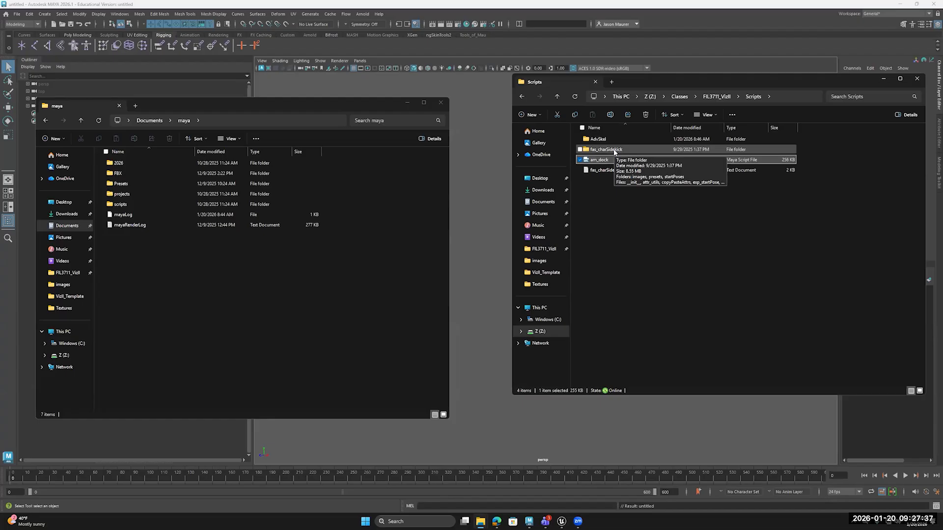
double_click(119, 163)
double_click(120, 183)
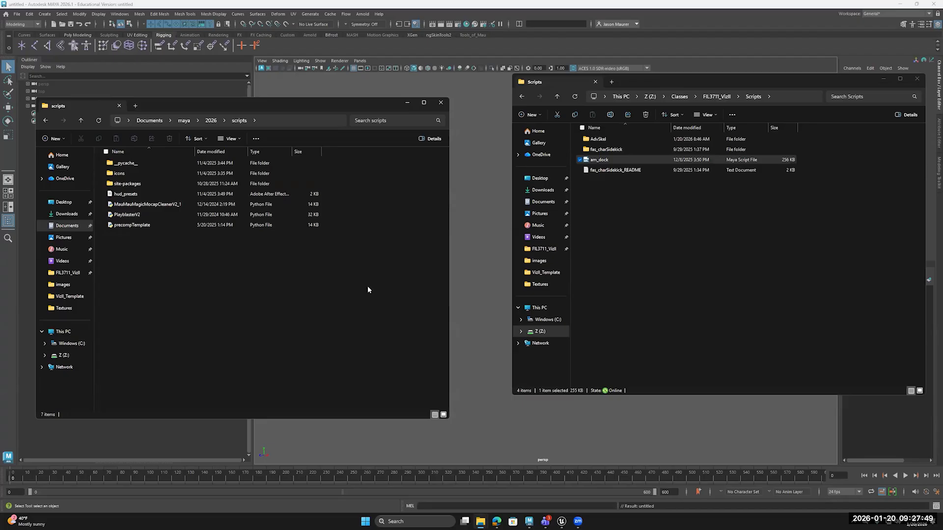
click(588, 161)
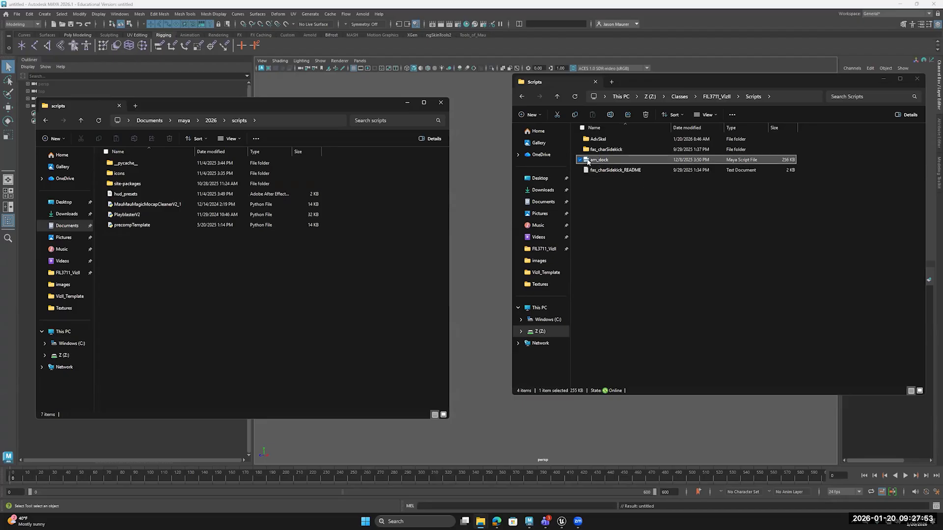
drag(588, 161, 146, 256)
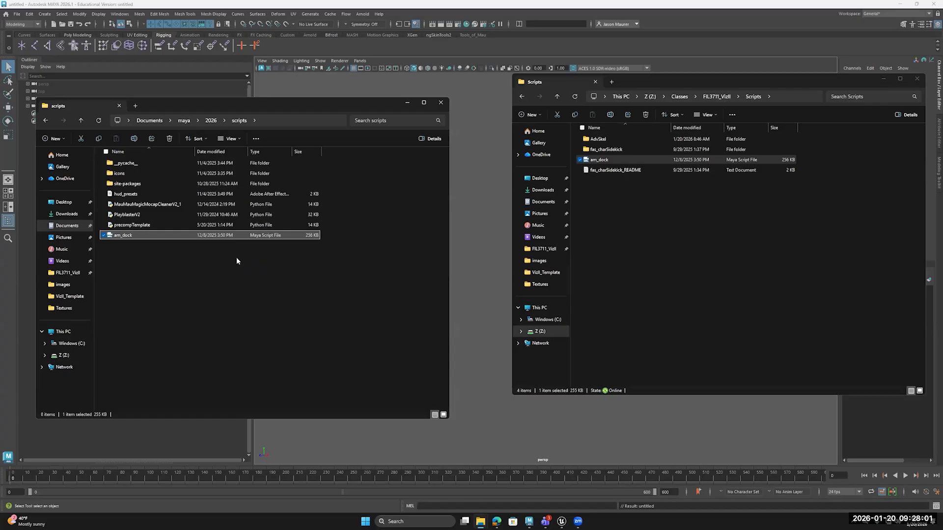
Copy the fas_charSidekick folder into the Maya 2026 scripts folder and look through the installation notes in fas_charSidekick_README
click(616, 152)
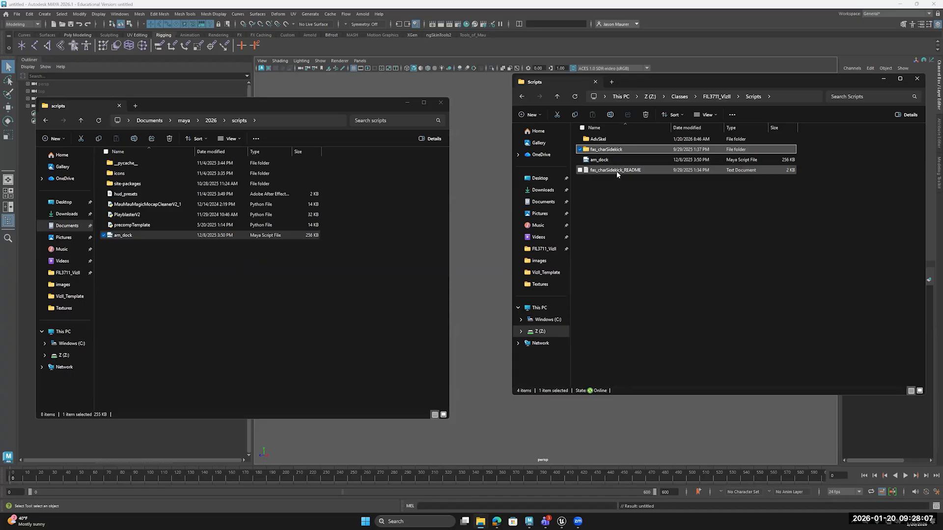
drag(287, 272, 214, 285)
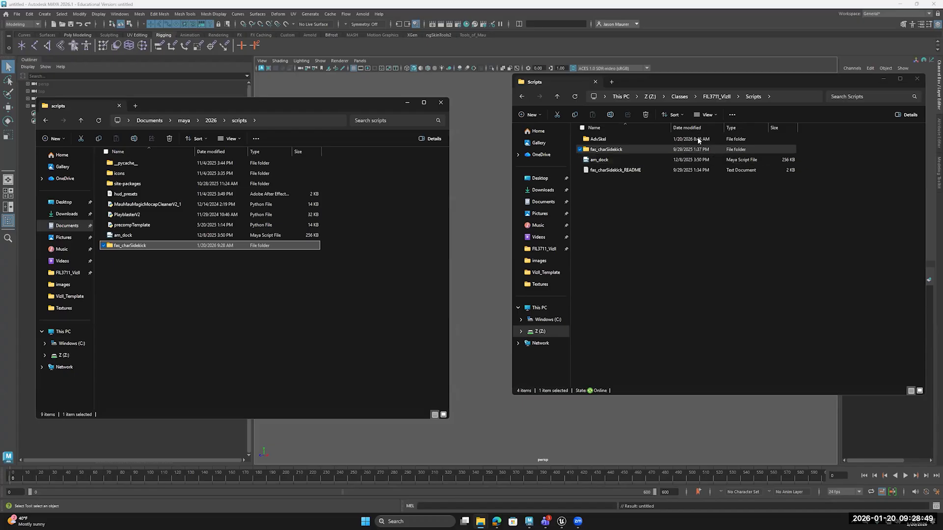
double_click(622, 170)
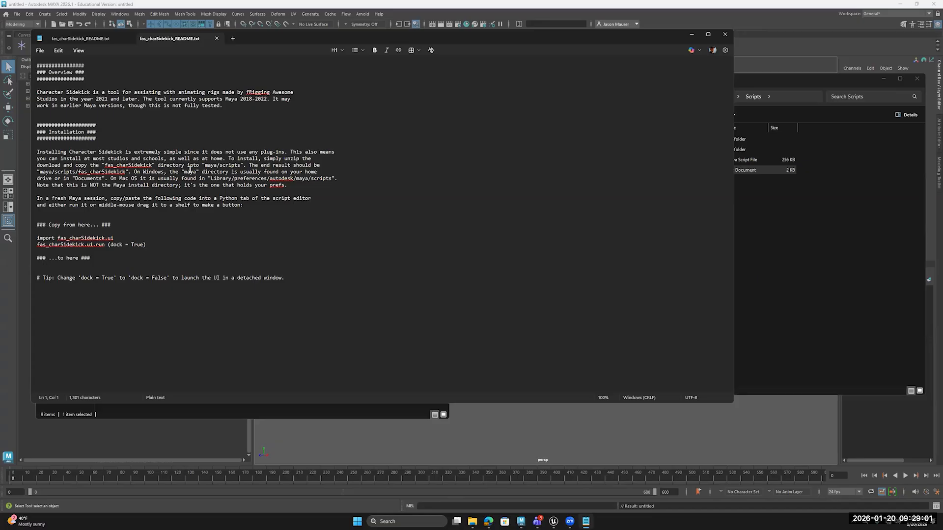
click(687, 35)
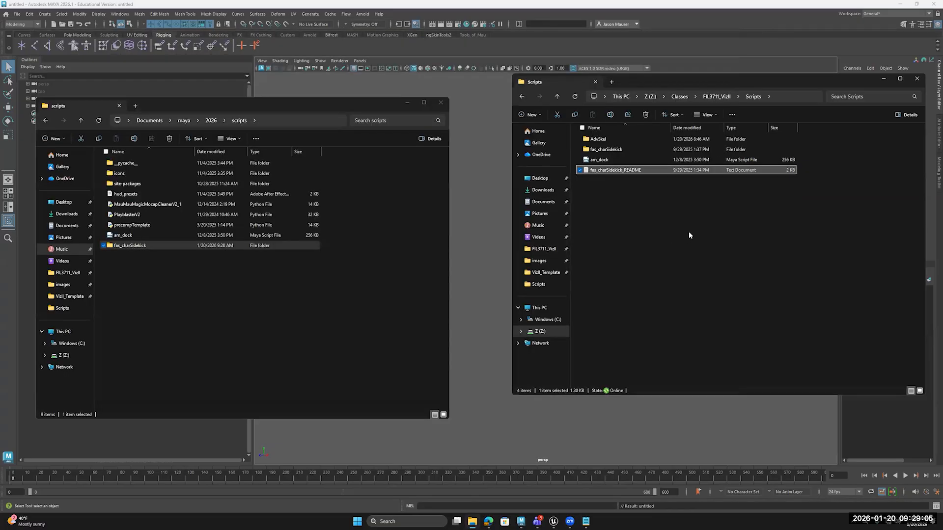
Copy the entire contents of the AdvSkel folder, from AdvancedSkeletonFiles to the install text file, into the Maya 2026 scripts folder
click(600, 140)
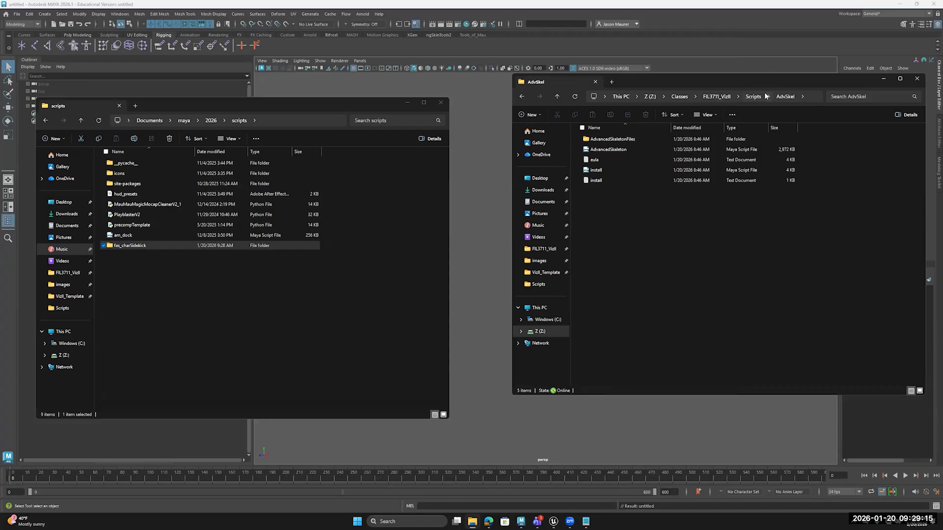
click(628, 141)
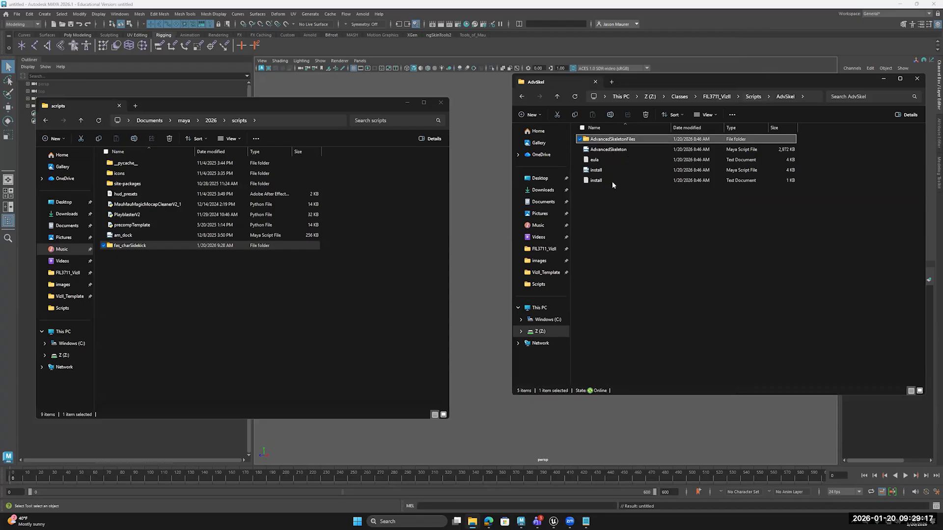
shift+click(614, 180)
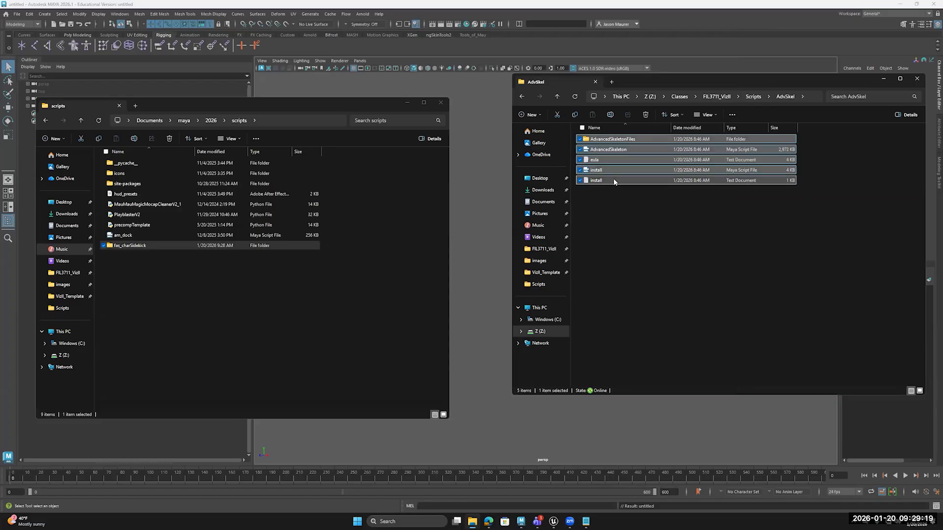
drag(620, 143, 238, 291)
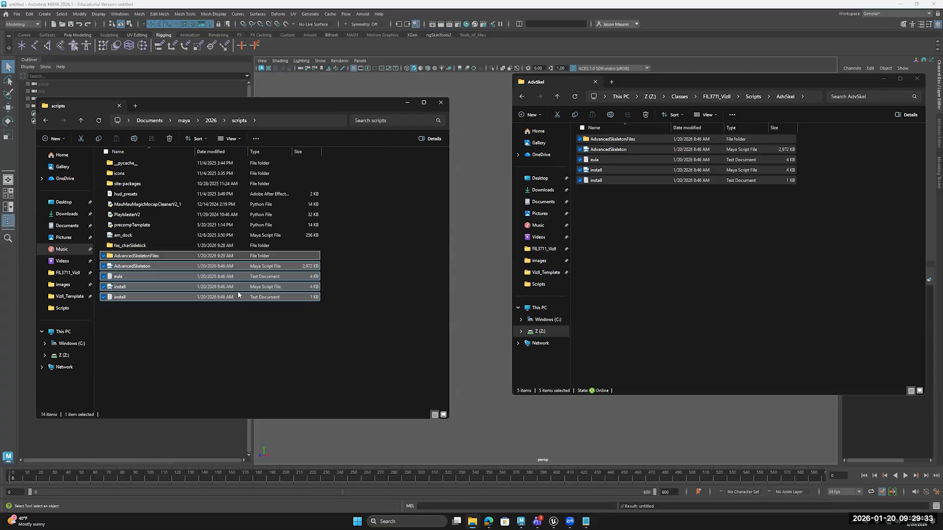
click(196, 325)
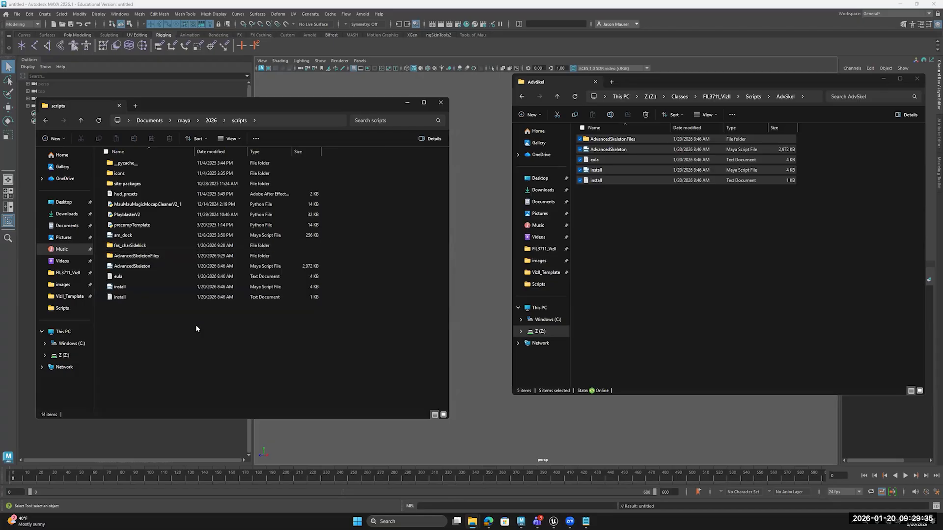
With the Rigging shelf active in Maya, install AdvancedSkeleton by dropping the install Maya script from the 2026 scripts folder into the viewport
click(127, 288)
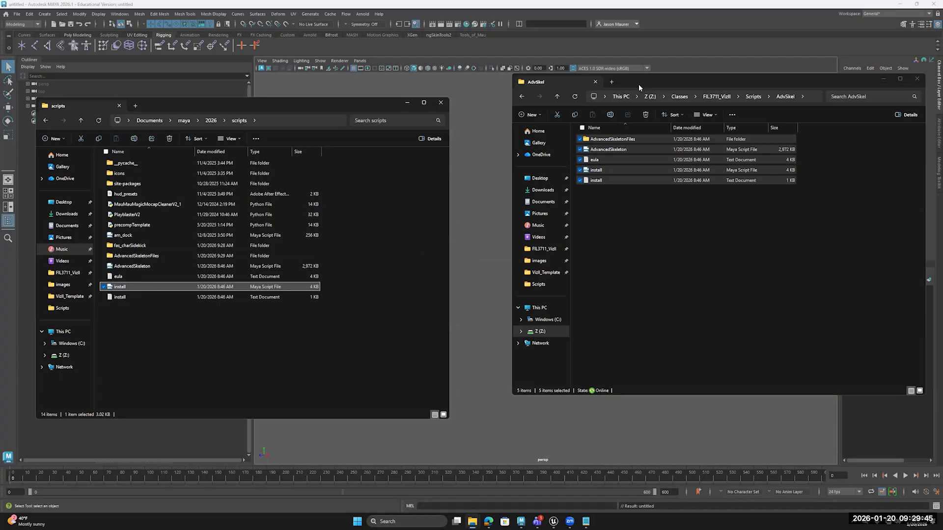
drag(639, 84, 753, 120)
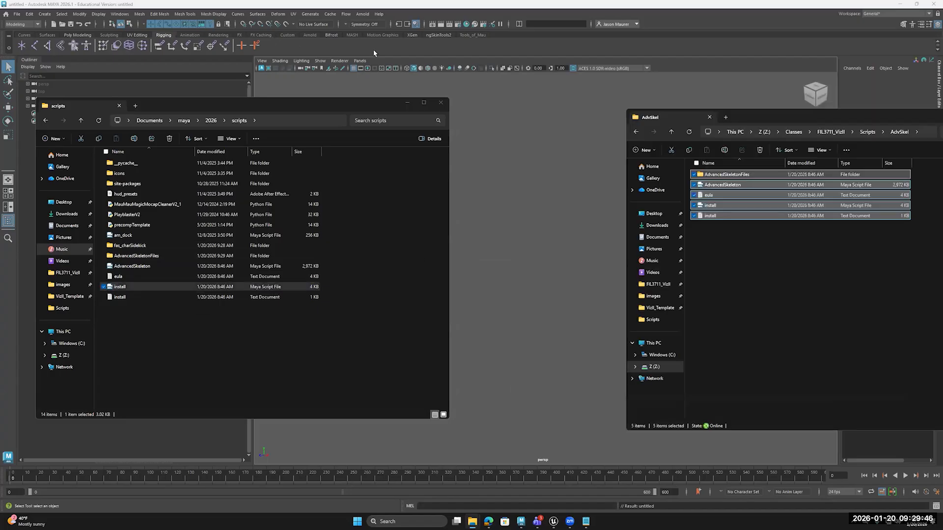
click(169, 39)
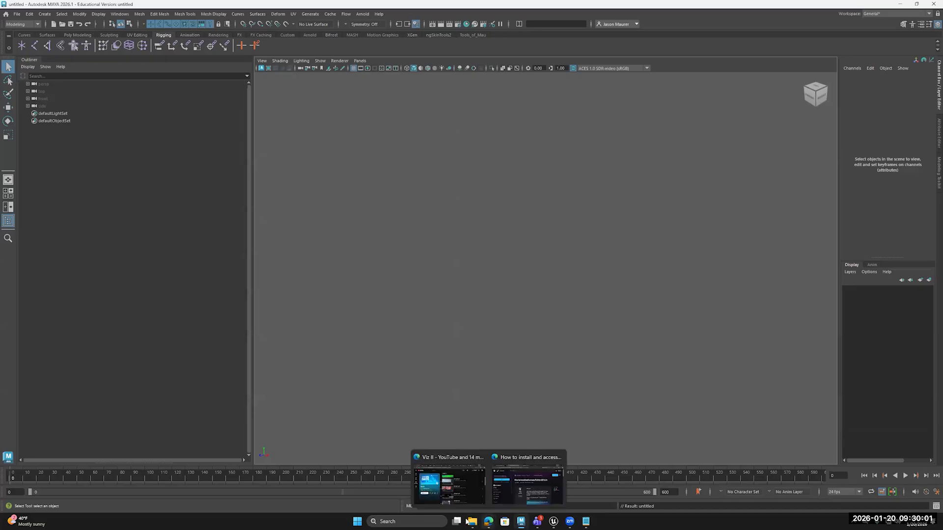
mouse_move(470, 522)
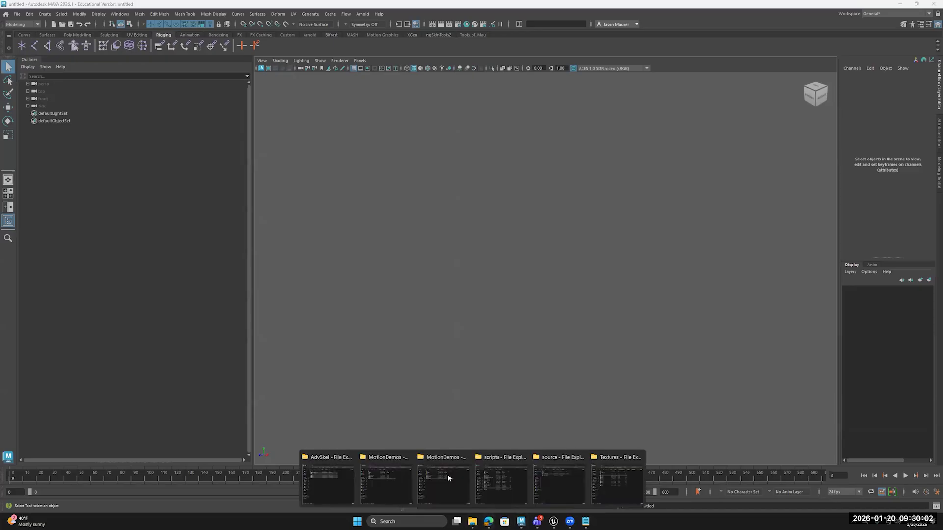
click(320, 480)
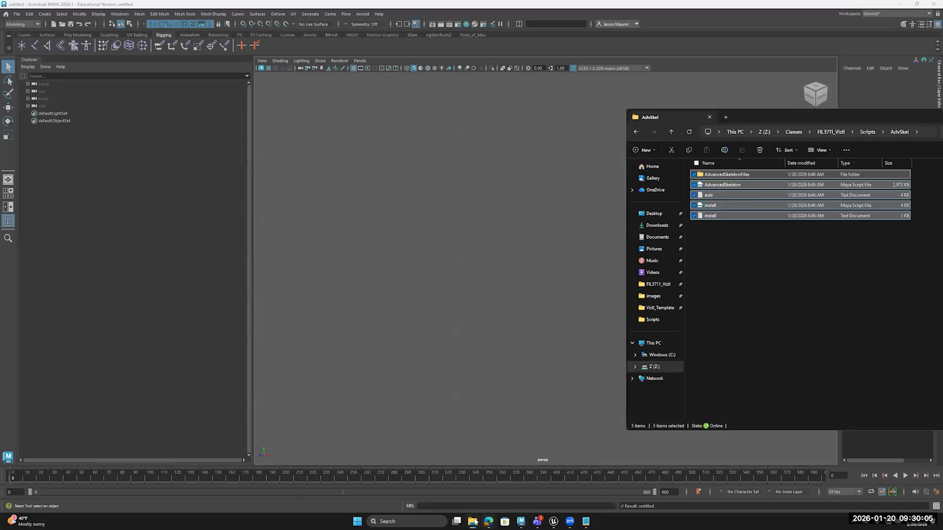
mouse_move(473, 522)
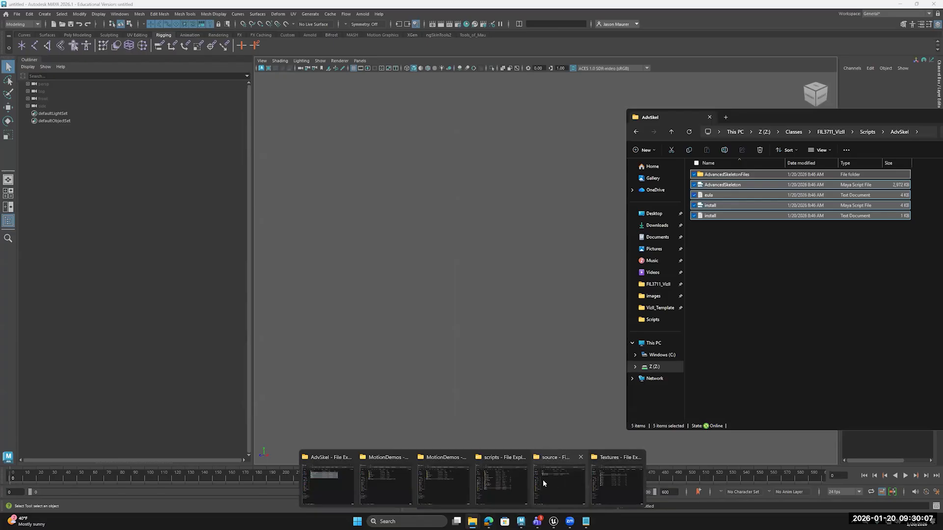
click(484, 485)
click(118, 288)
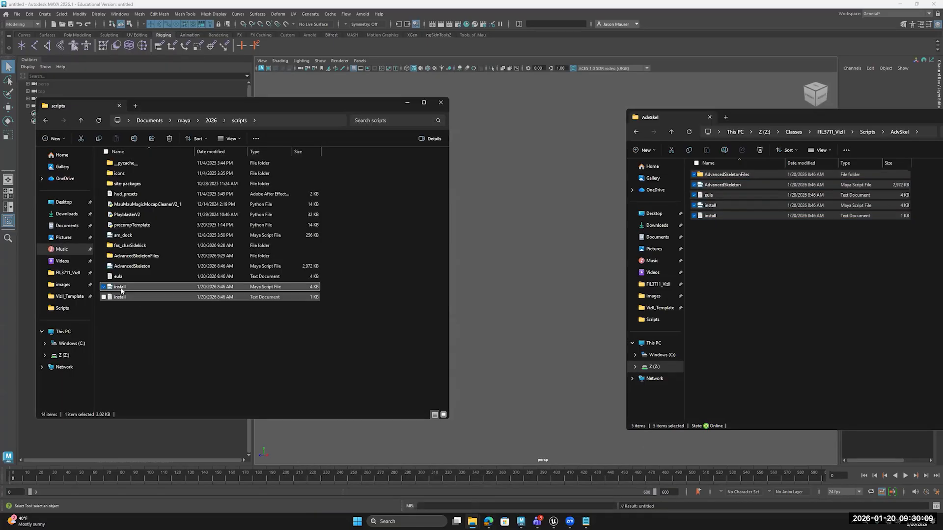
drag(117, 288, 534, 198)
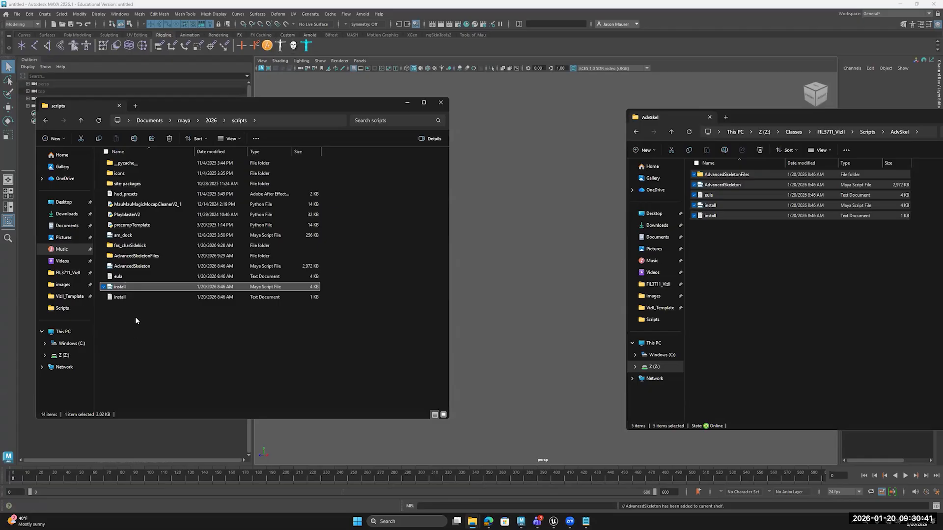
click(107, 287)
click(108, 288)
click(146, 333)
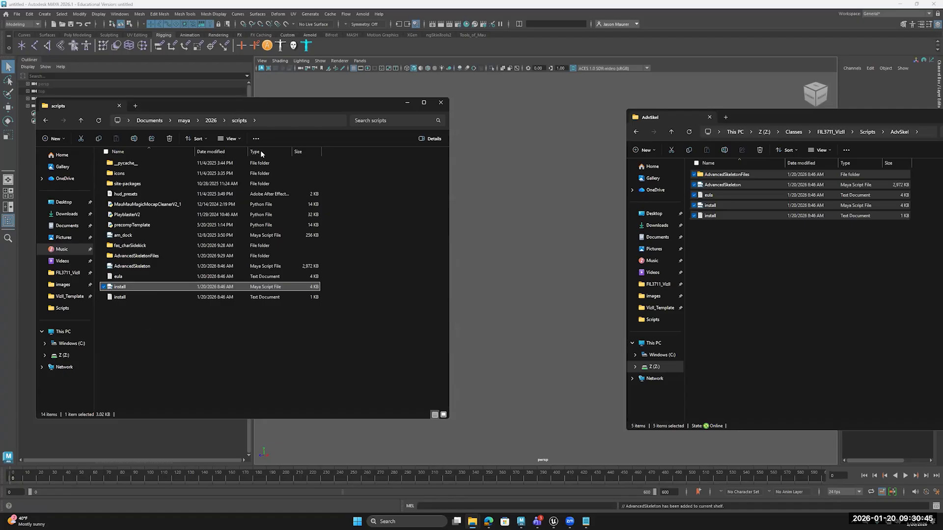
Launch AdvancedSkeleton in Maya, check for updates in its About section, and close it
click(268, 46)
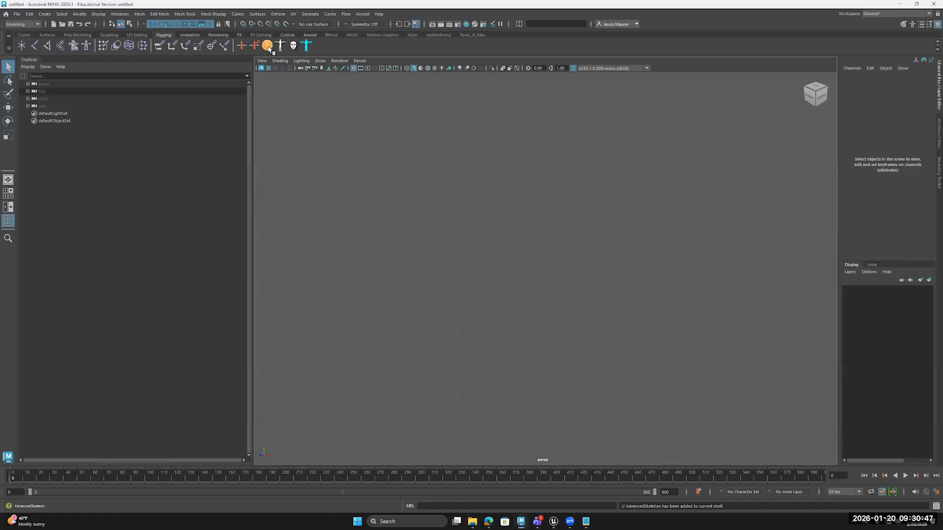
click(267, 46)
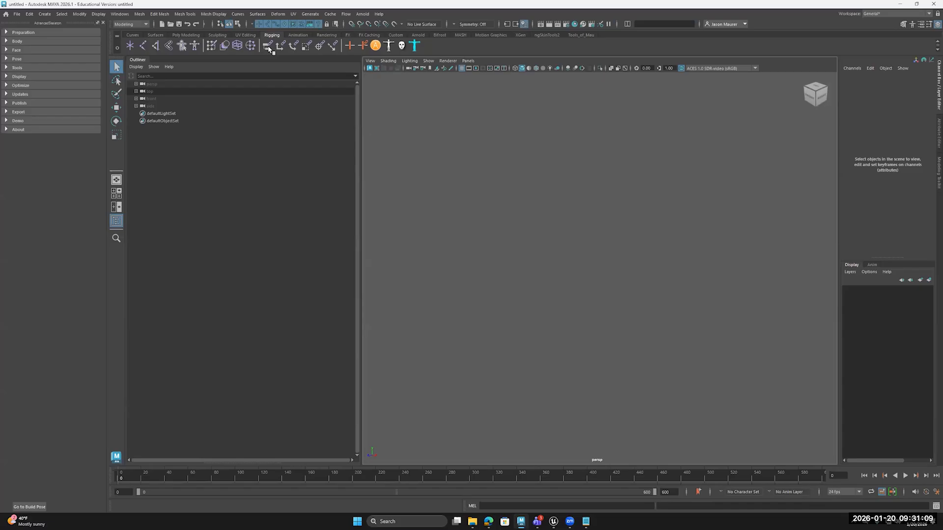
click(7, 130)
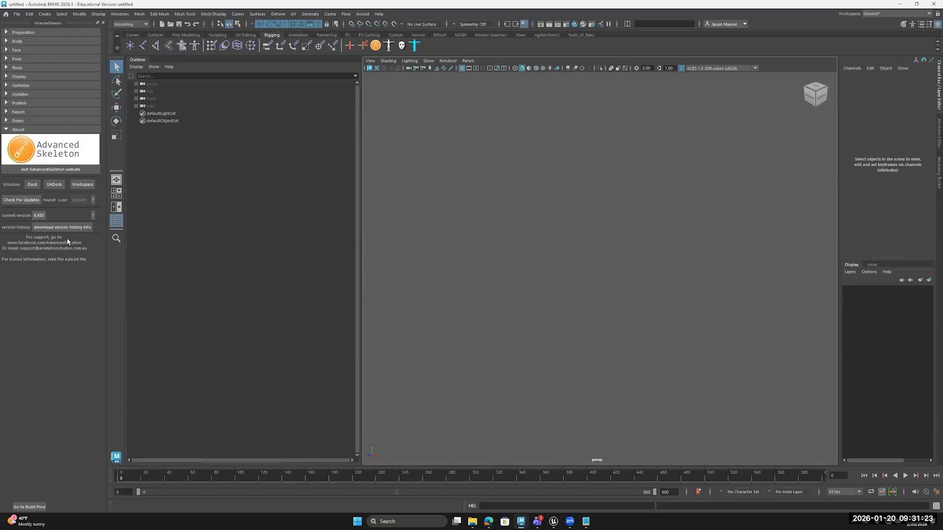
click(28, 206)
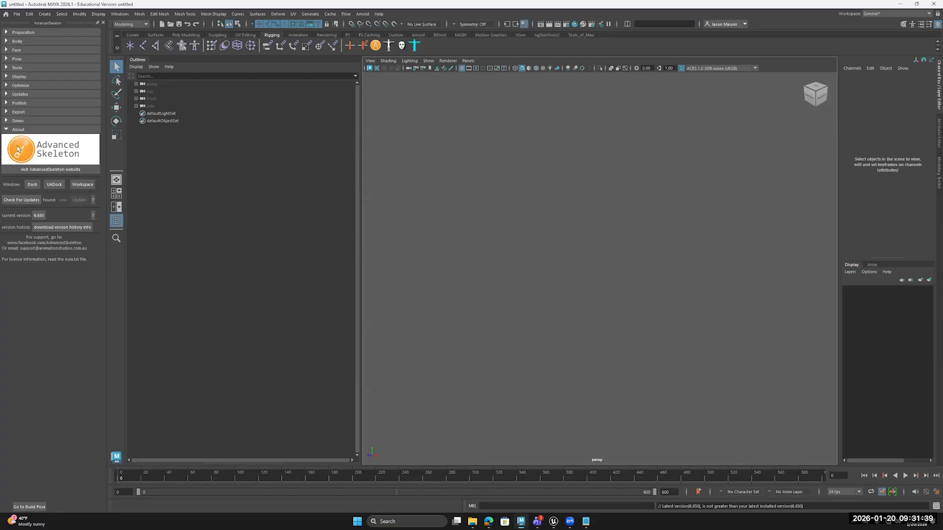
click(17, 130)
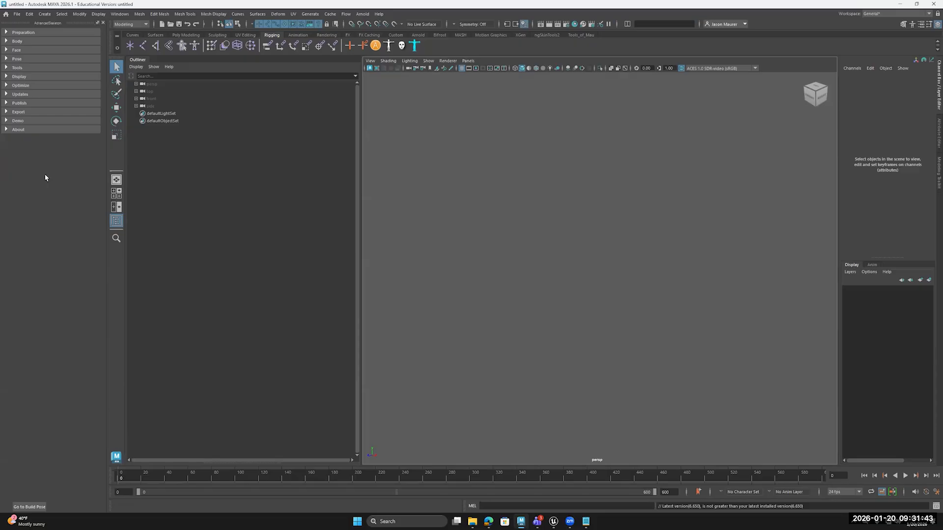
click(102, 23)
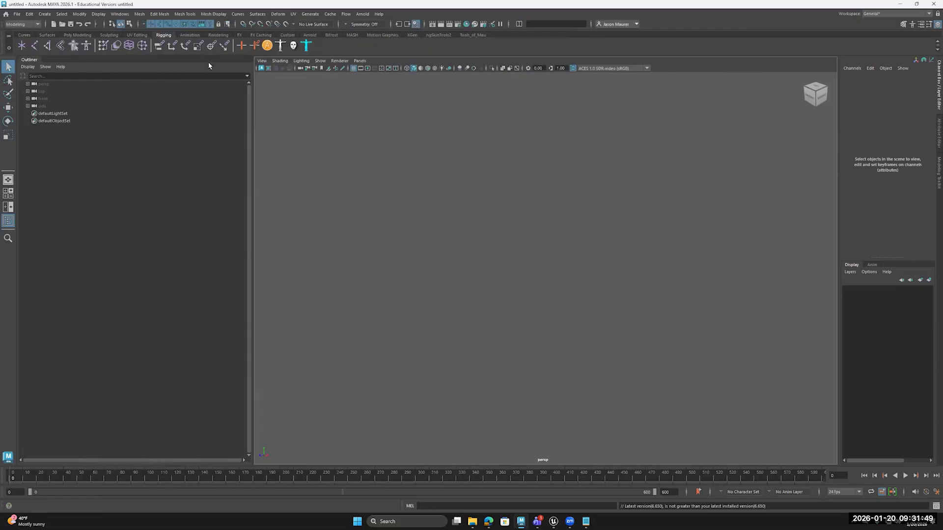
Save the Maya preferences and exit Maya
click(16, 16)
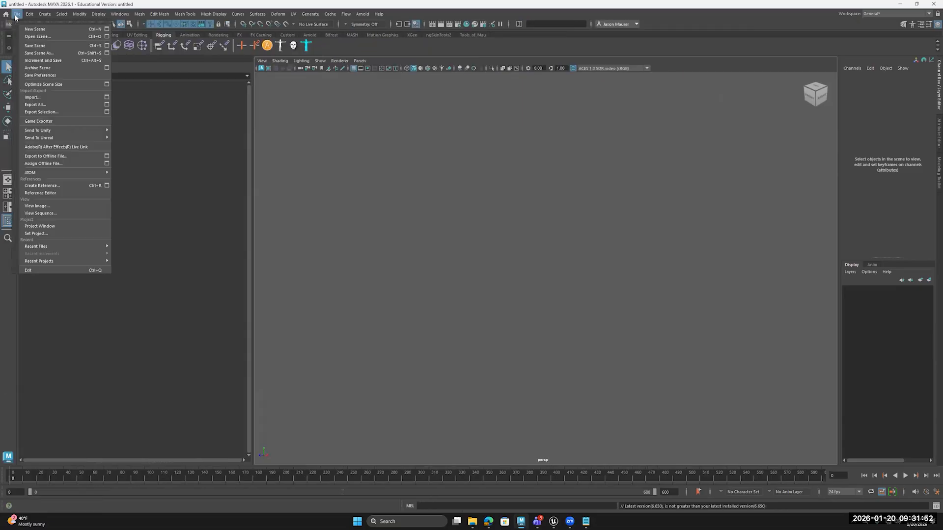
click(50, 75)
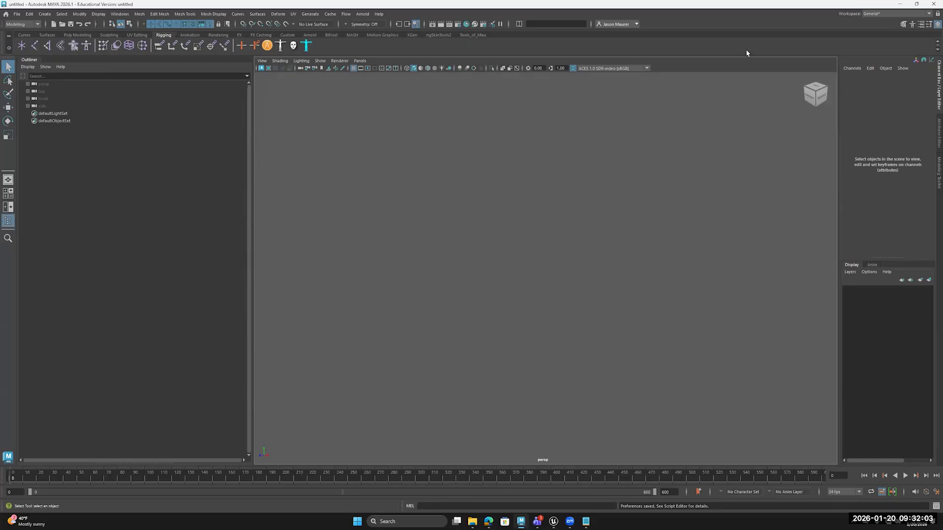
click(932, 5)
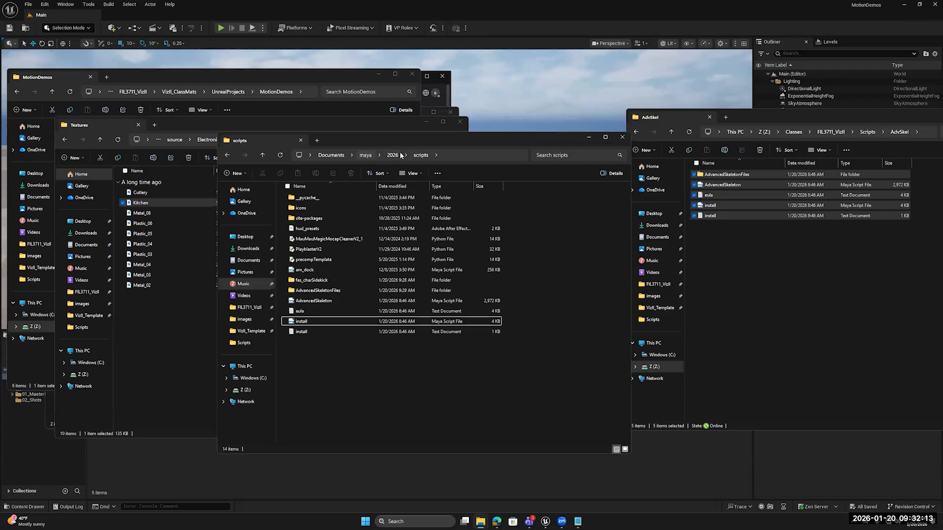
Go to the Maya 2026 user folder and close the open Textures, MotionDemos and source Explorer windows
click(366, 155)
double_click(301, 198)
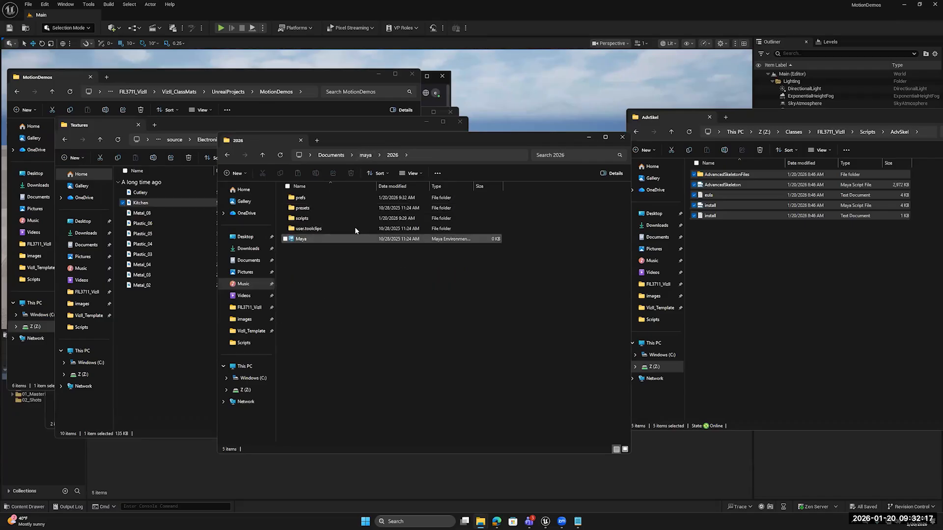
click(460, 121)
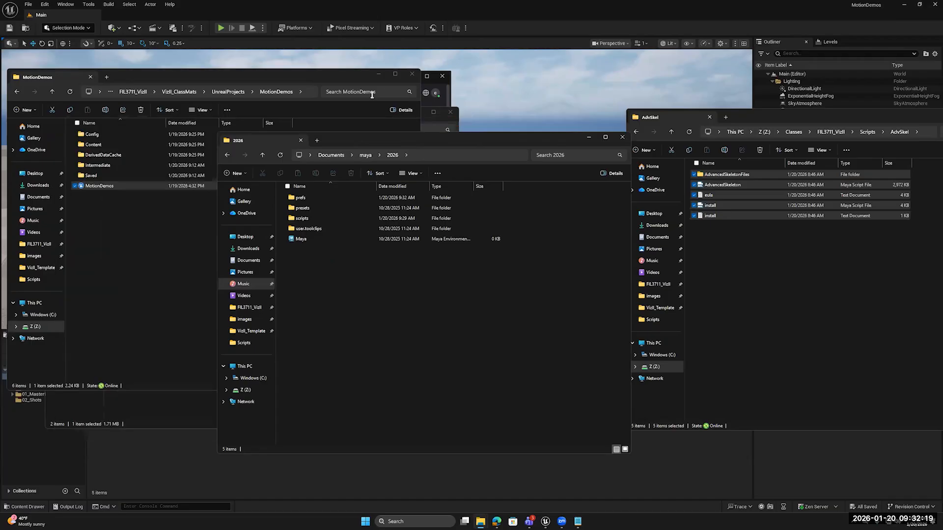
click(308, 118)
click(412, 74)
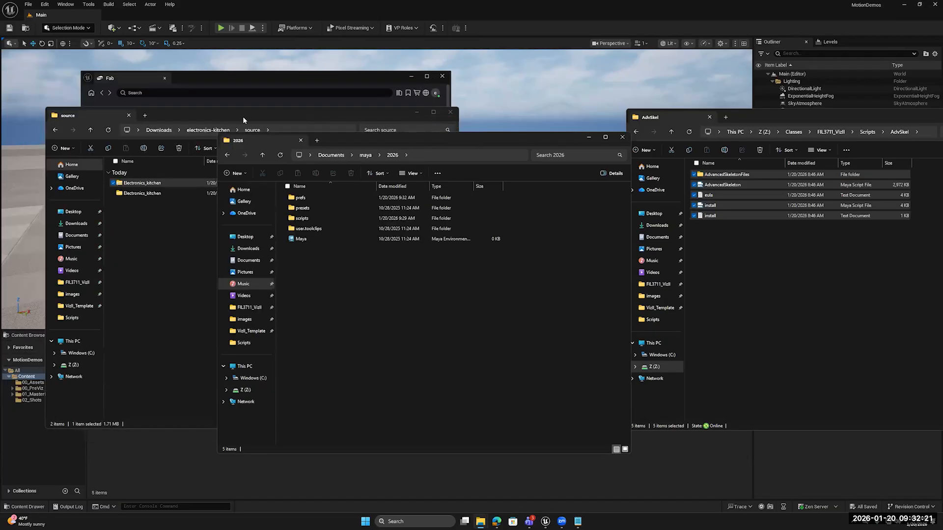
click(449, 113)
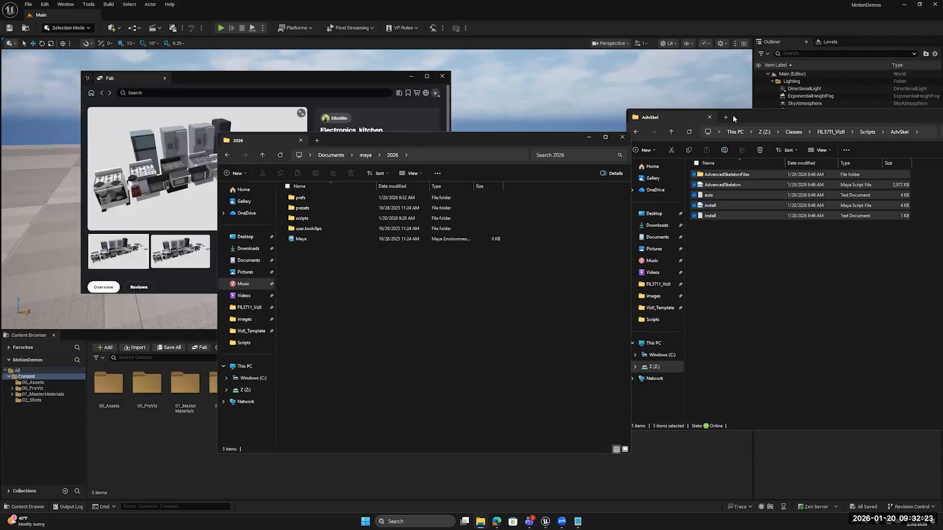
Back up the Maya preferences by making a copy of the prefs folder inside the 2026 folder
click(309, 199)
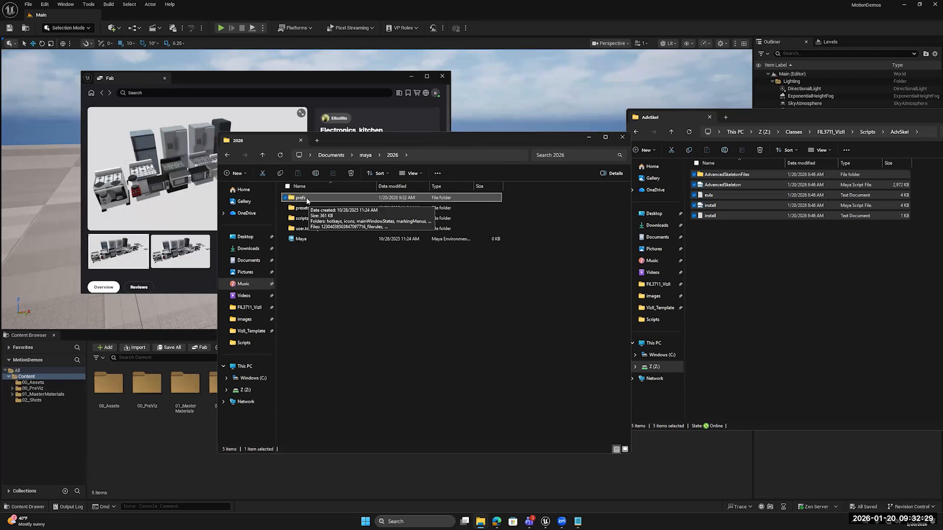
key(ctrl+c)
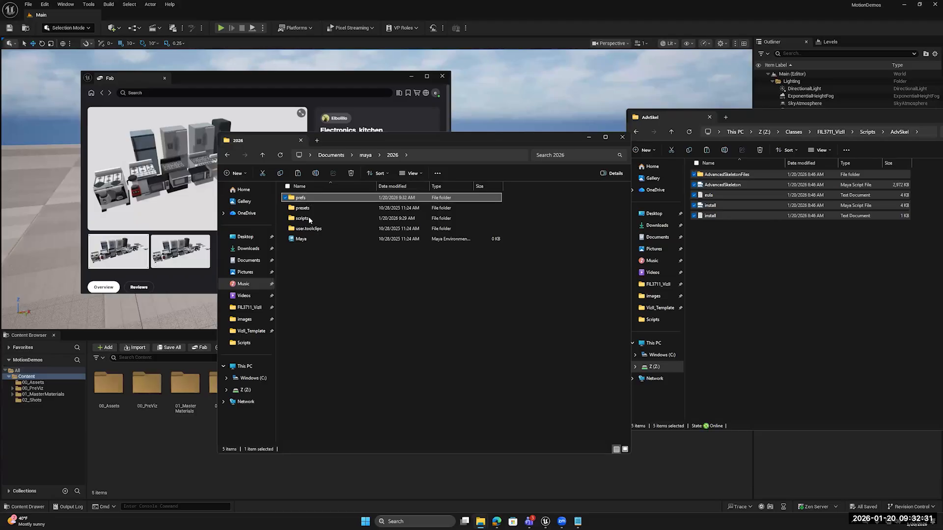
click(319, 276)
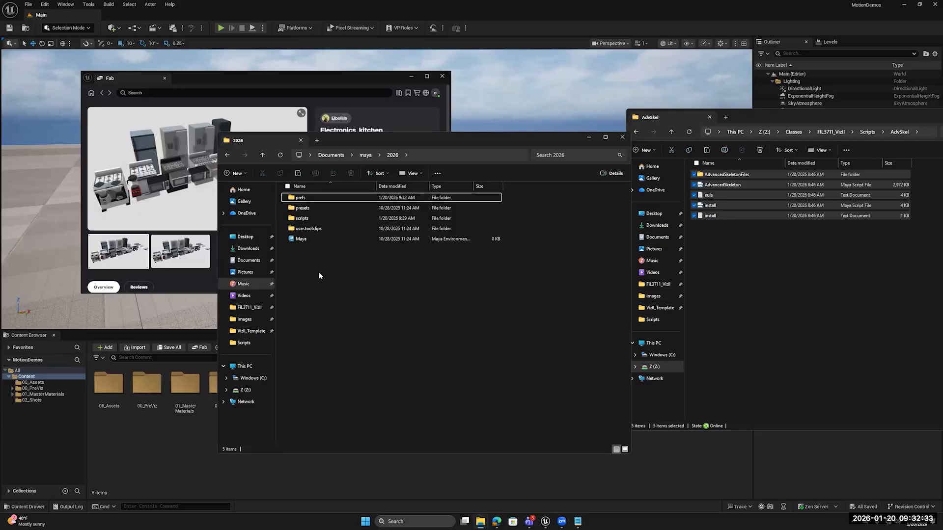
key(ctrl+v)
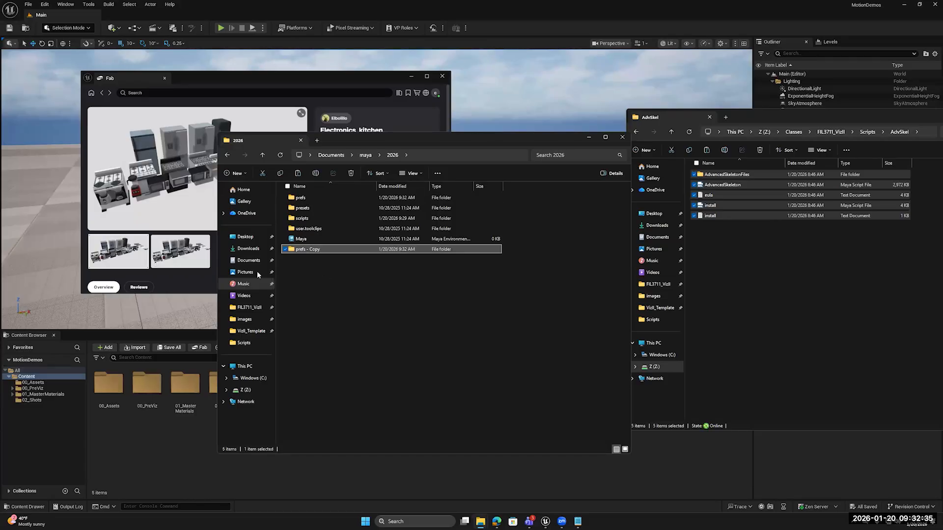
click(298, 255)
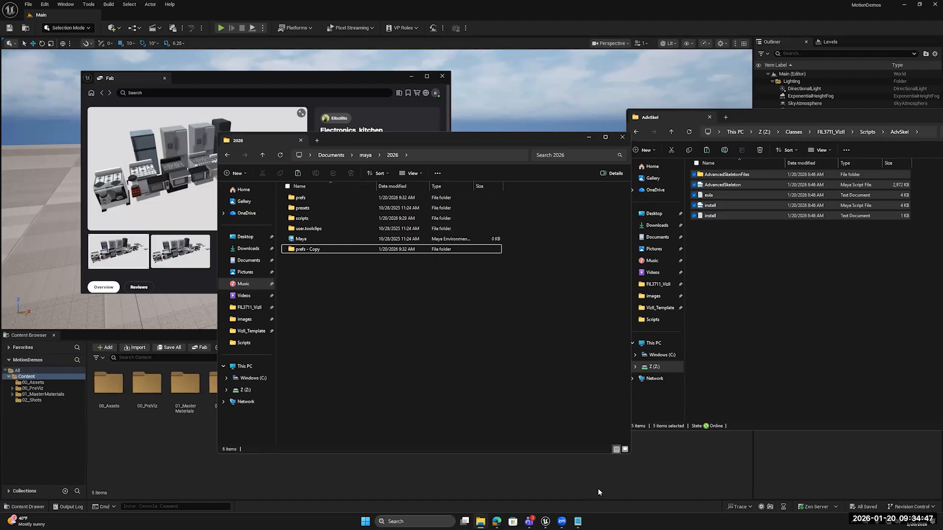
Search Windows for "maya 2026" and launch Maya 2026
click(397, 520)
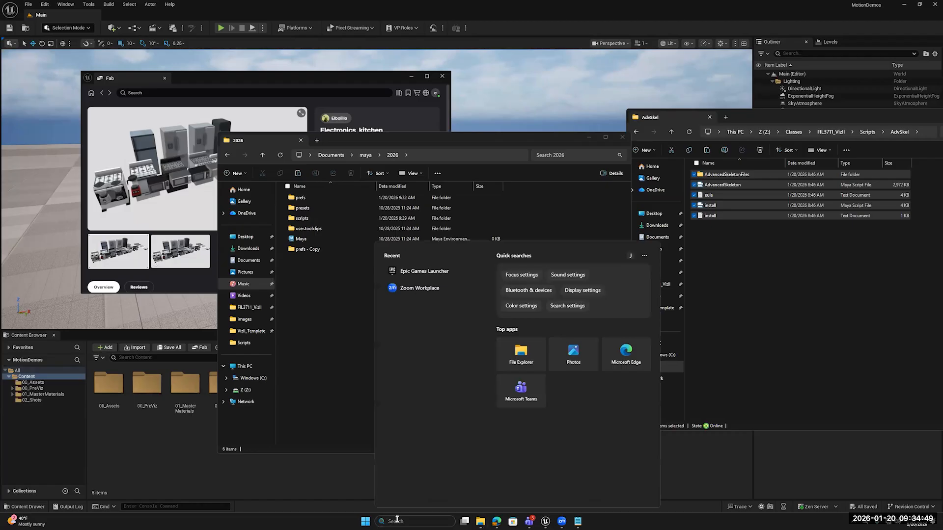
text(maya 2026)
key(Return)
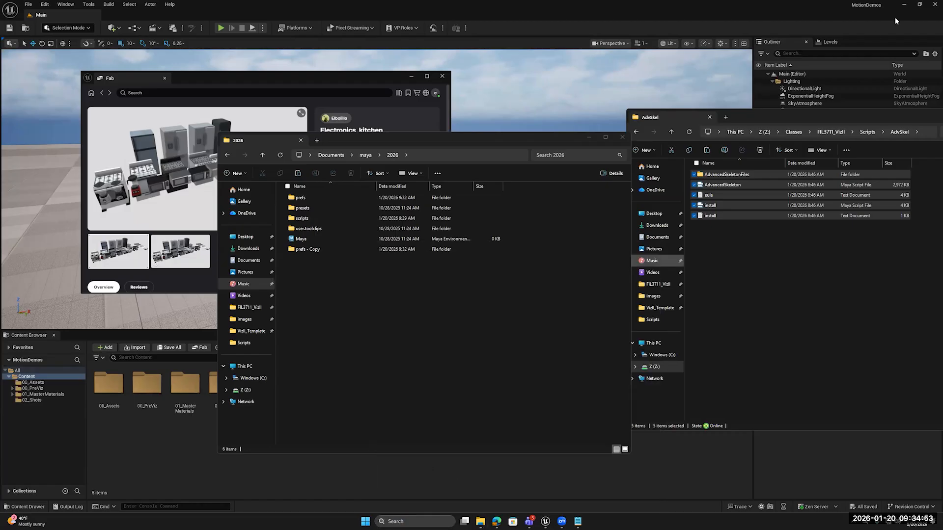
Clear the desktop by minimizing the Unreal Editor and the MotionDemos, 2026 and AdvSkel Explorer windows
click(903, 8)
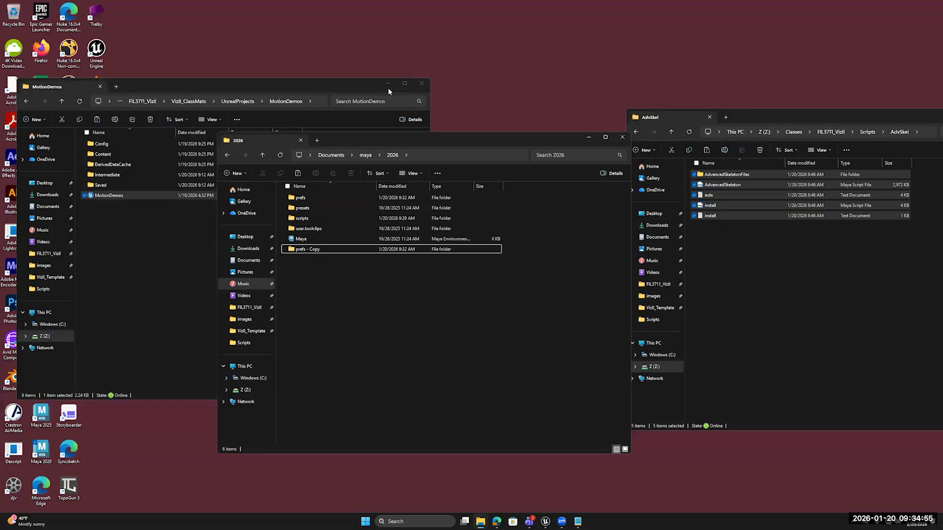
click(390, 84)
click(592, 138)
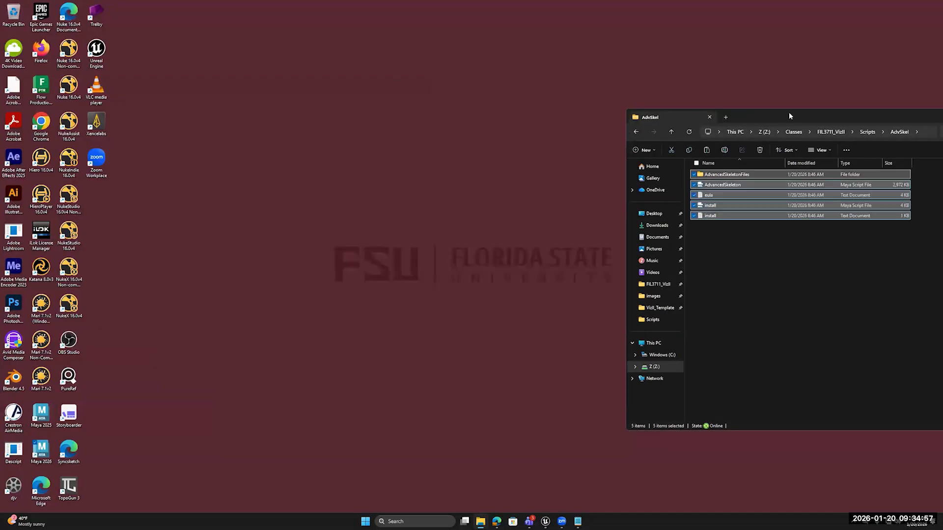
drag(635, 112, 633, 109)
click(671, 208)
click(649, 114)
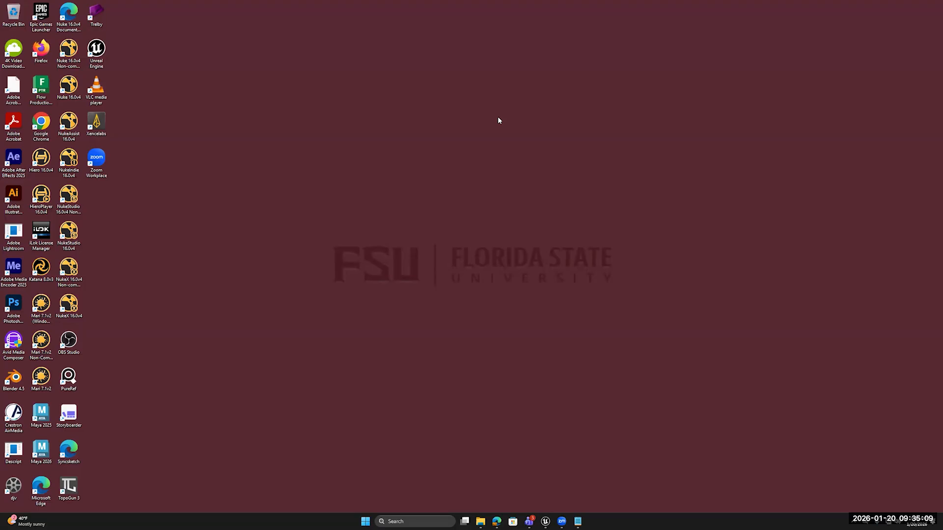
Open Task Manager to check the running processes while Maya loads, and minimize it
click(266, 367)
key(ctrl+shift+Escape)
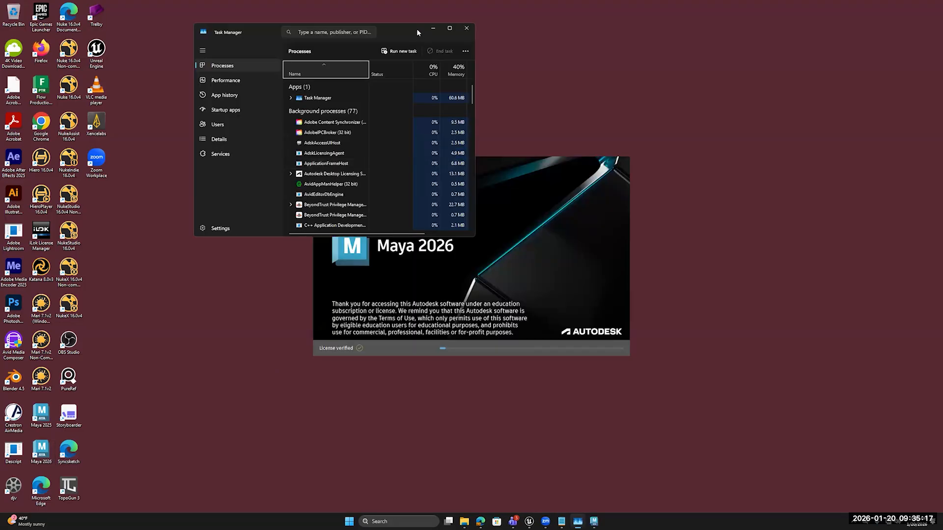
click(432, 28)
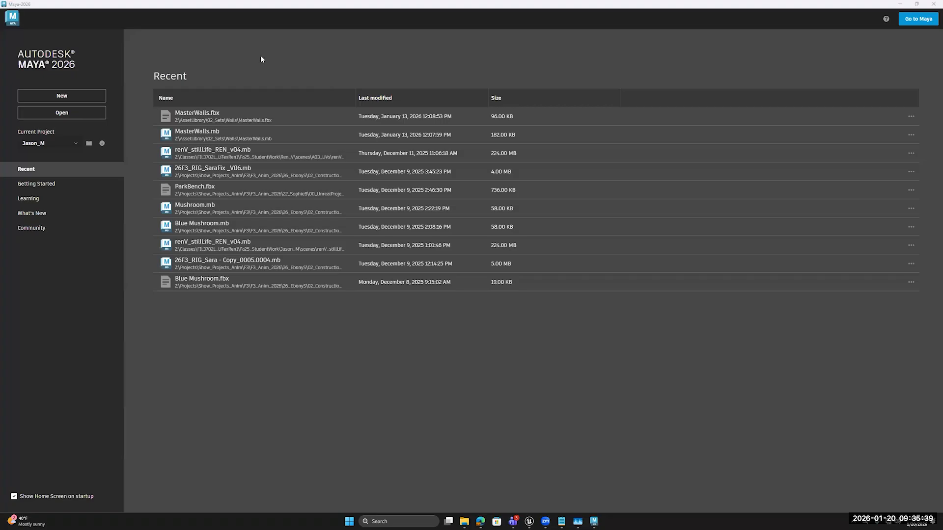
Start a new Maya scene and create a polygon cylinder at the origin, framed in the perspective view
click(81, 97)
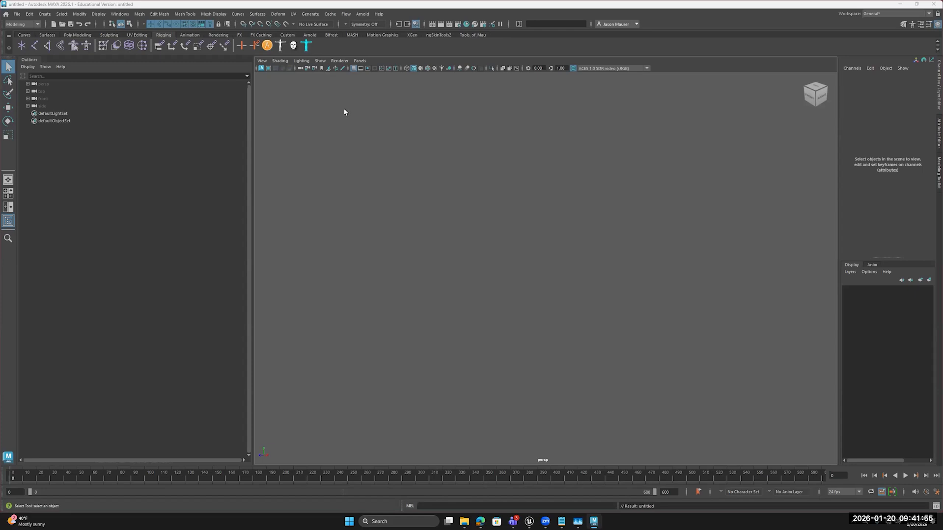
click(45, 14)
mouse_move(93, 42)
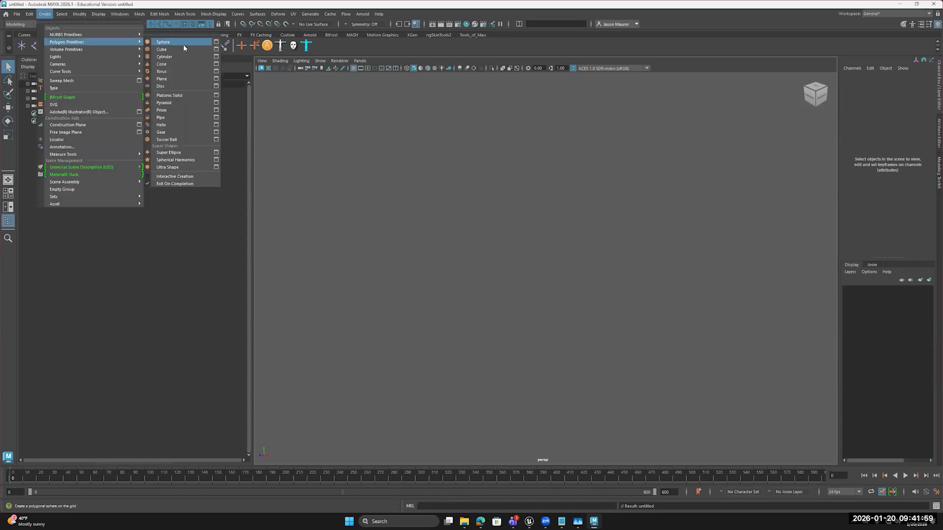
click(181, 56)
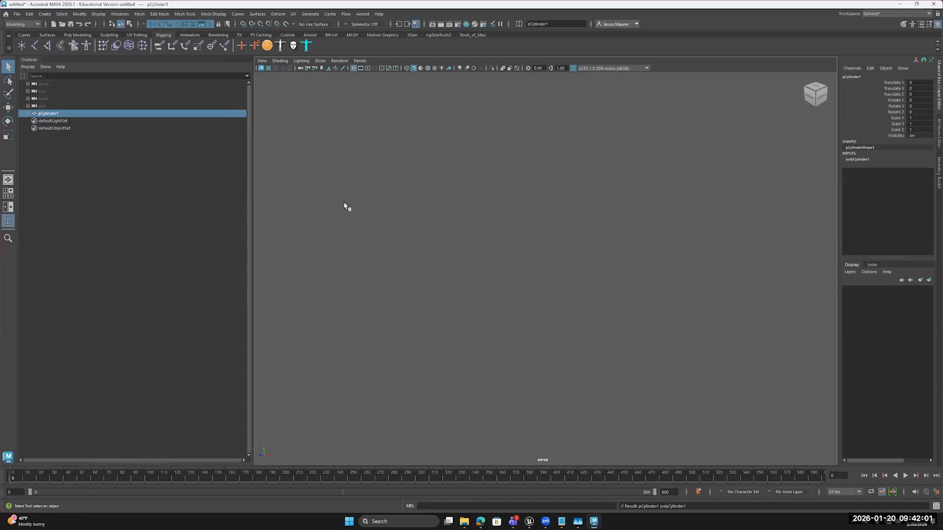
key(f)
scroll(533, 265, down, 5)
mouse_move(482, 297)
alt+mouse_down()
mouse_move(632, 292)
mouse_move(411, 309)
mouse_move(500, 298)
alt+mouse_up()
Scale the cylinder uniformly to about 6.5 and stretch it along Y to about 37.6 to form a tall column
key(r)
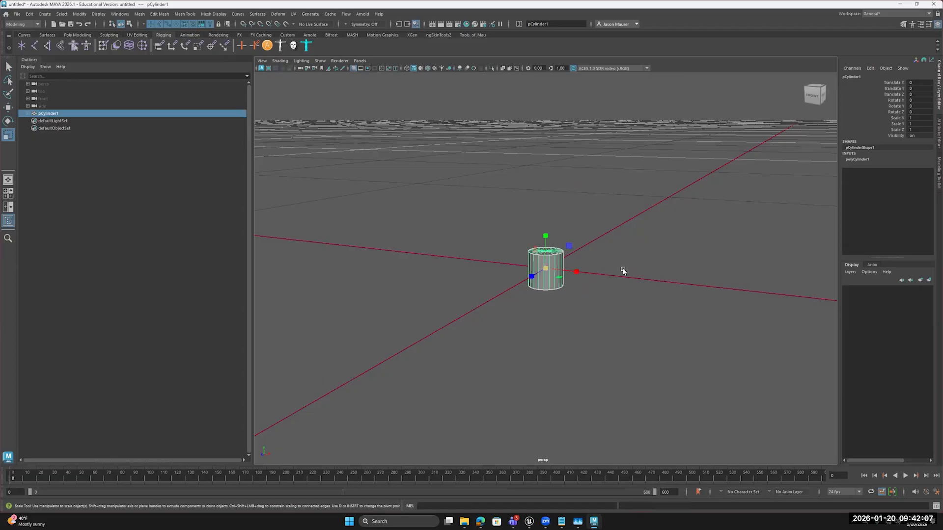
drag(546, 269, 611, 271)
scroll(438, 265, down, 4)
alt+drag(435, 252, 443, 212)
scroll(461, 241, down, 4)
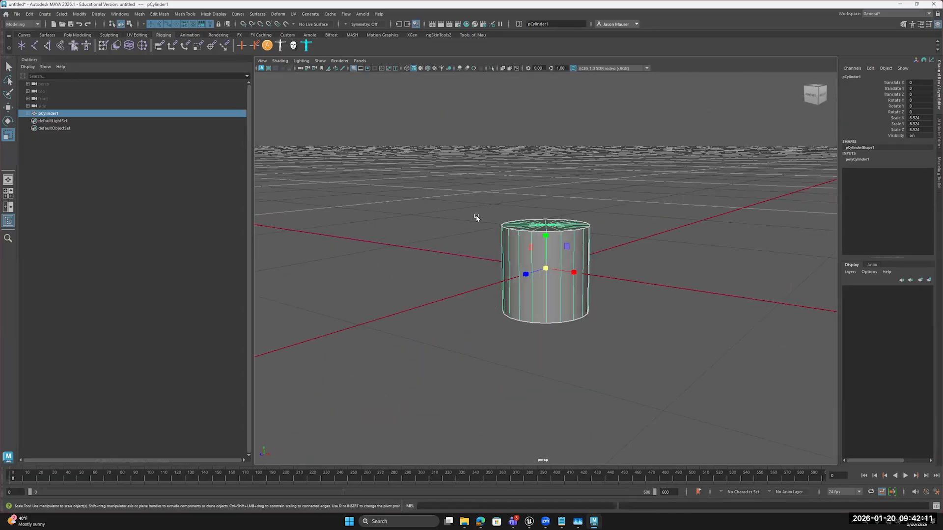
drag(546, 236, 632, 290)
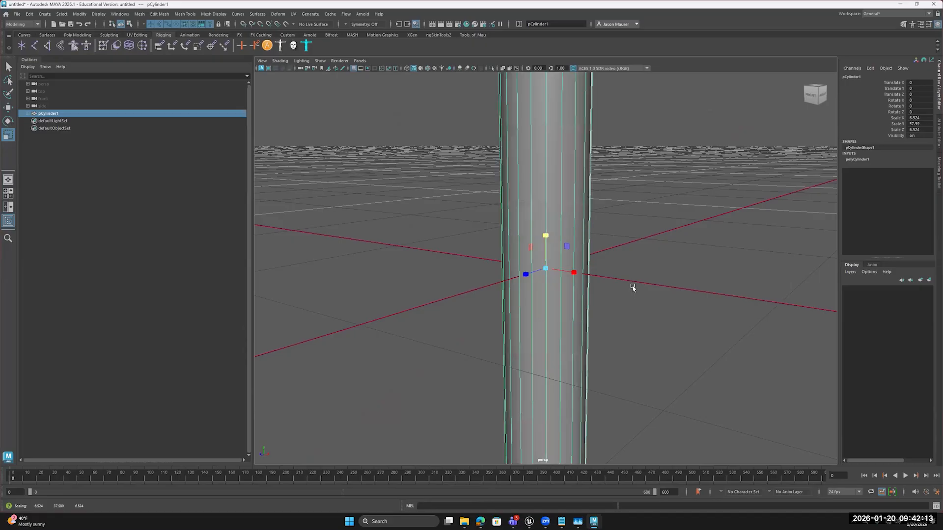
scroll(628, 288, down, 4)
mouse_move(548, 242)
alt+mouse_down()
mouse_move(547, 250)
mouse_move(547, 242)
alt+mouse_up()
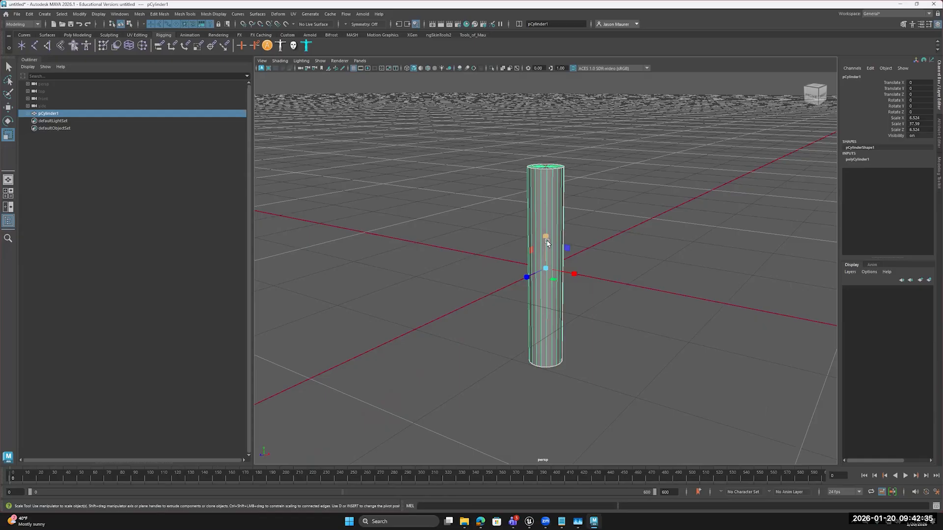
scroll(609, 153, up, 1)
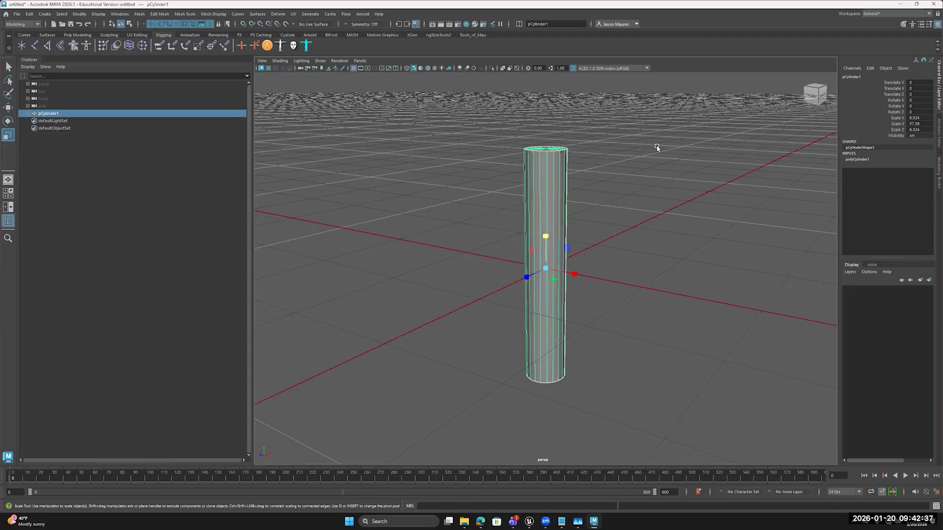
Set the cylinder's Subdivisions Height to 2 in its polyCylinder1 inputs
click(864, 159)
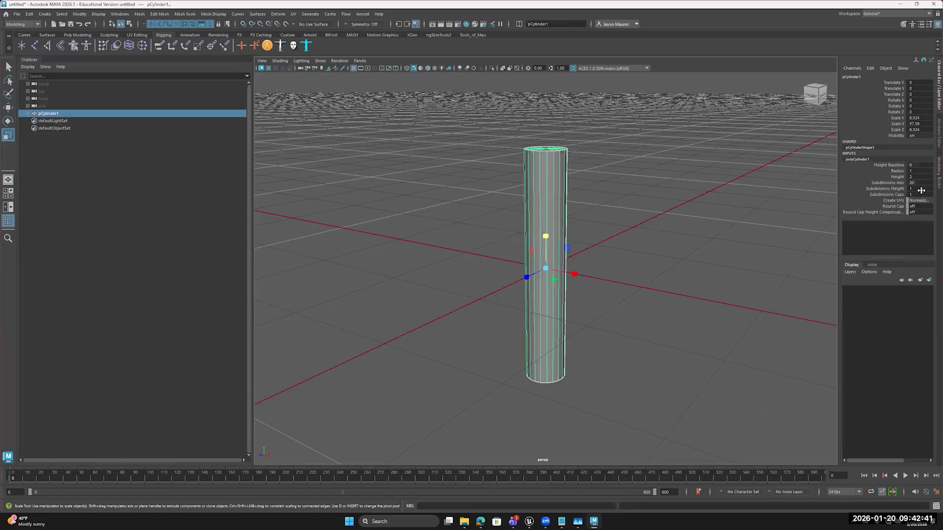
double_click(922, 188)
text(2)
Try bending the cylinder by moving its top ring of vertices sideways along X, and undo the move
right_drag(561, 152, 527, 154)
drag(655, 189, 517, 130)
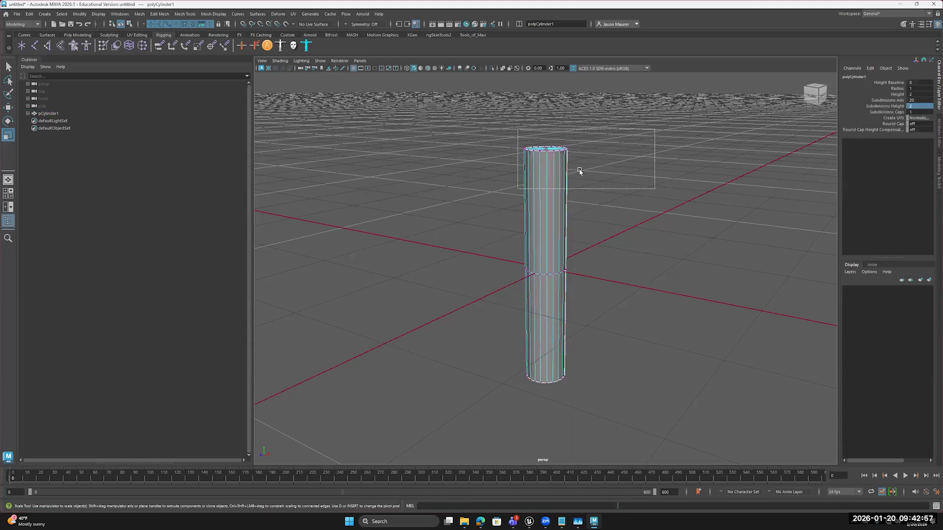
key(w)
drag(575, 153, 457, 160)
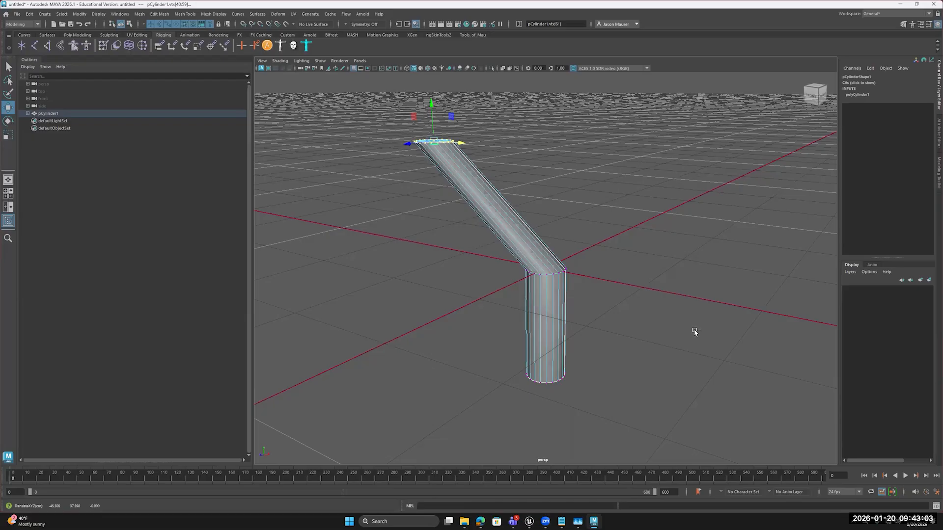
key(ctrl+z)
Duplicate the cylinder, return to object mode, and set the original pCylinder1's Subdivisions Height to 20
key(ctrl+d)
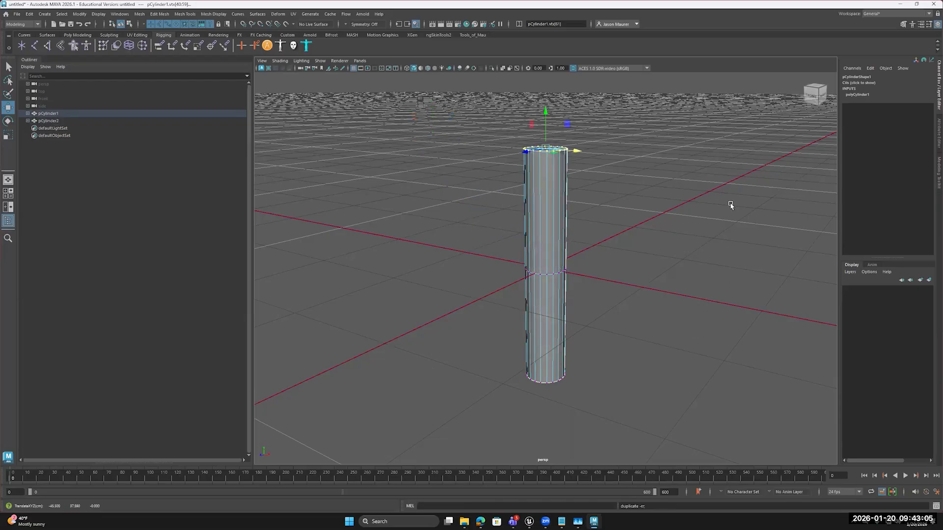
key(F8)
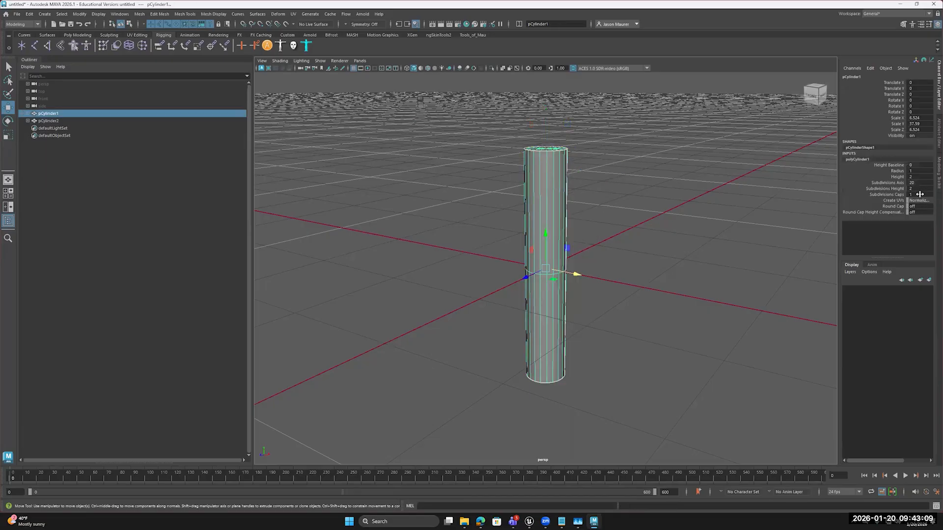
double_click(922, 189)
text(20)
key(Return)
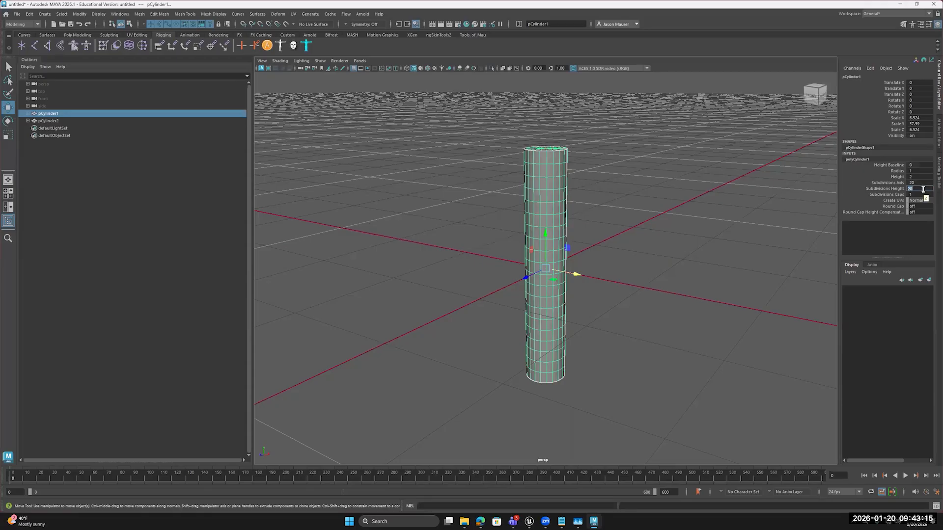
Select the top ring of vertices on pCylinder2 and turn on Soft Select
right_drag(549, 147, 513, 134)
drag(513, 134, 583, 154)
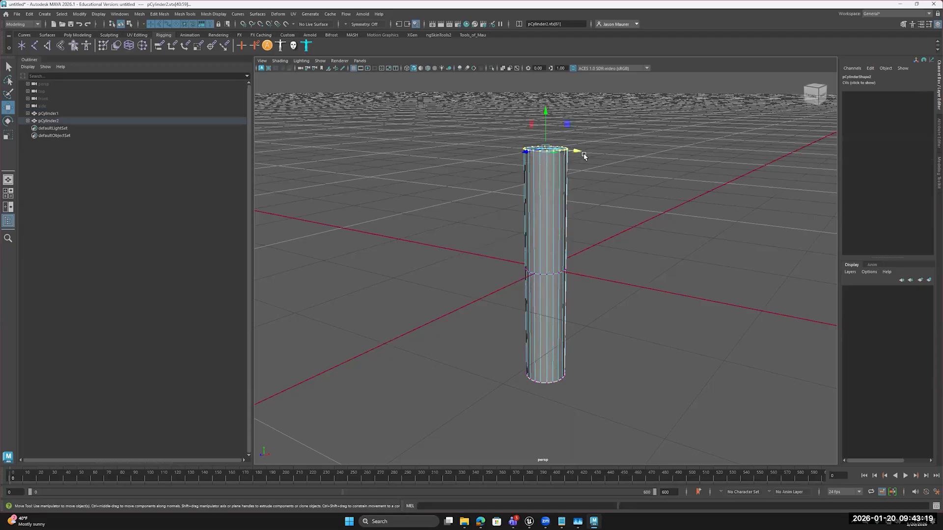
key(b)
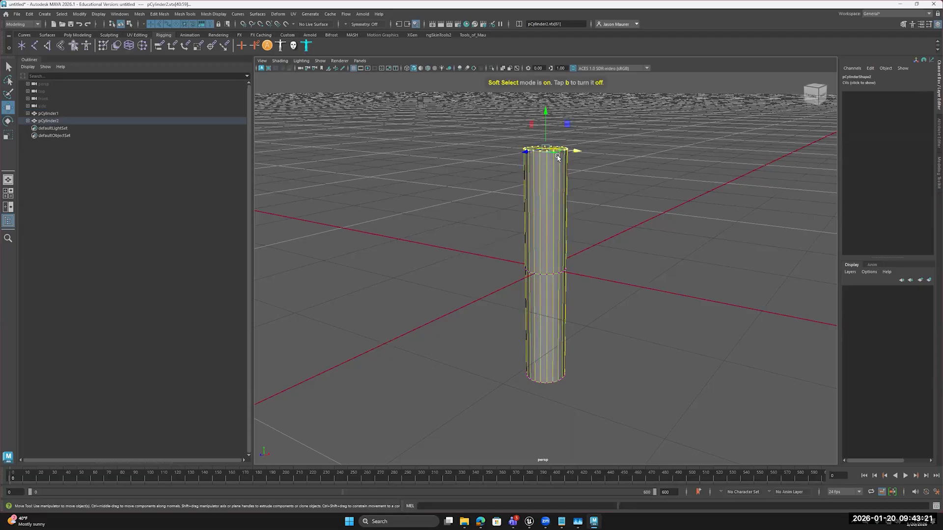
Return to object mode with pCylinder1 selected and expand its polyCylinder1 inputs to check the subdivisions
click(555, 158)
right_drag(552, 155, 590, 147)
click(784, 187)
key(ctrl+z)
click(867, 160)
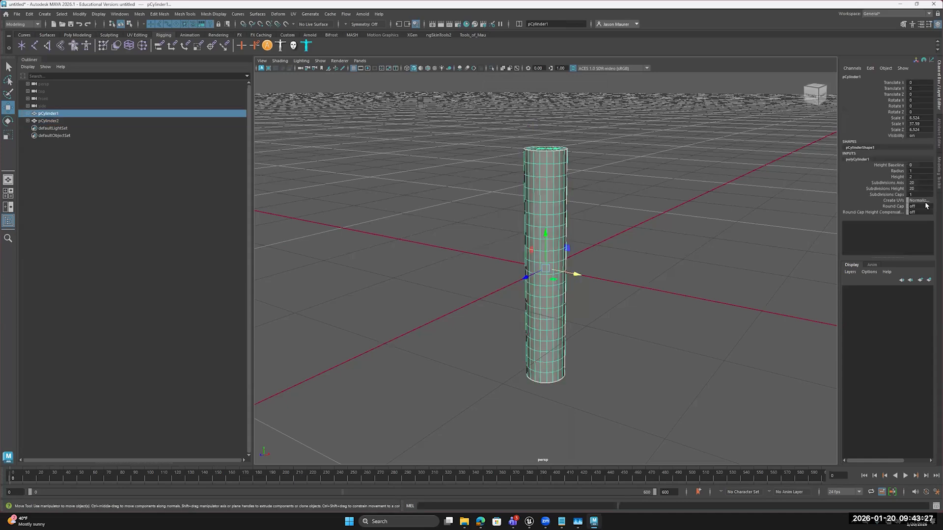
Return to object selection and delete the duplicate pCylinder2, keeping pCylinder1
click(667, 186)
click(543, 186)
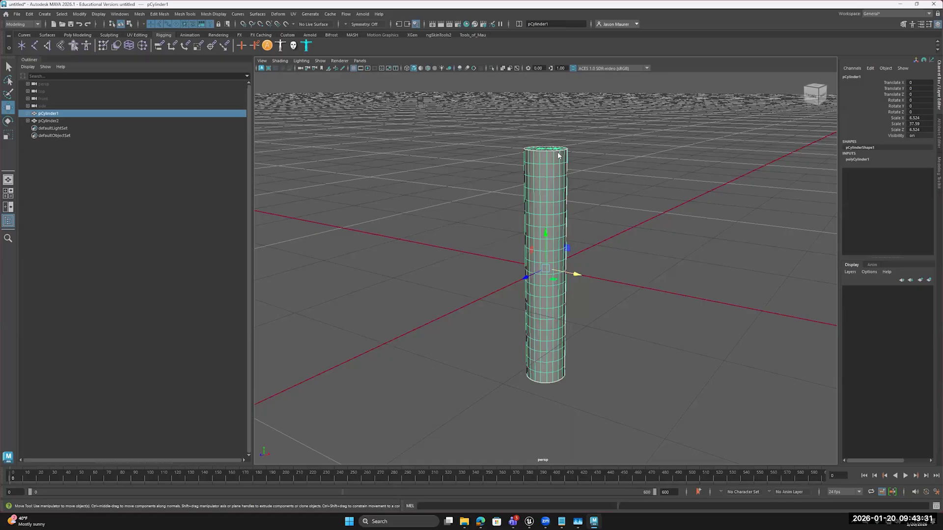
drag(505, 132, 591, 154)
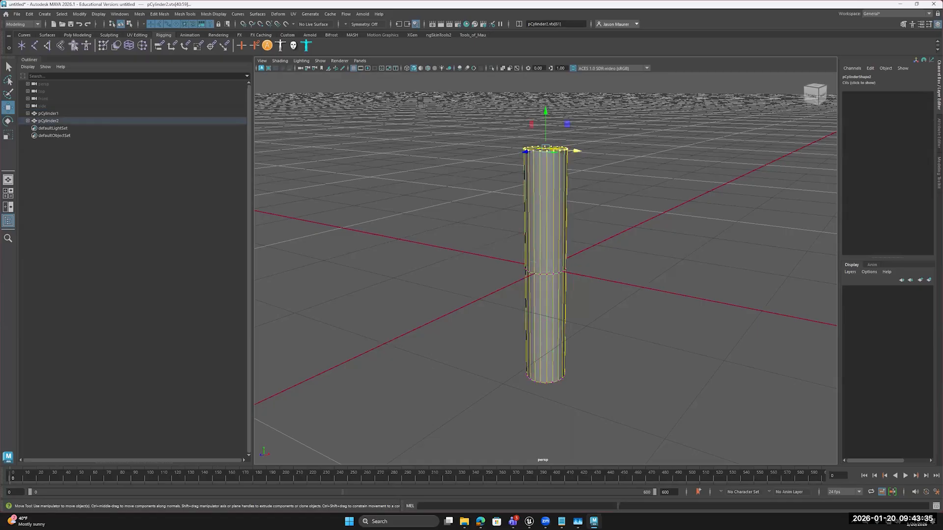
click(162, 113)
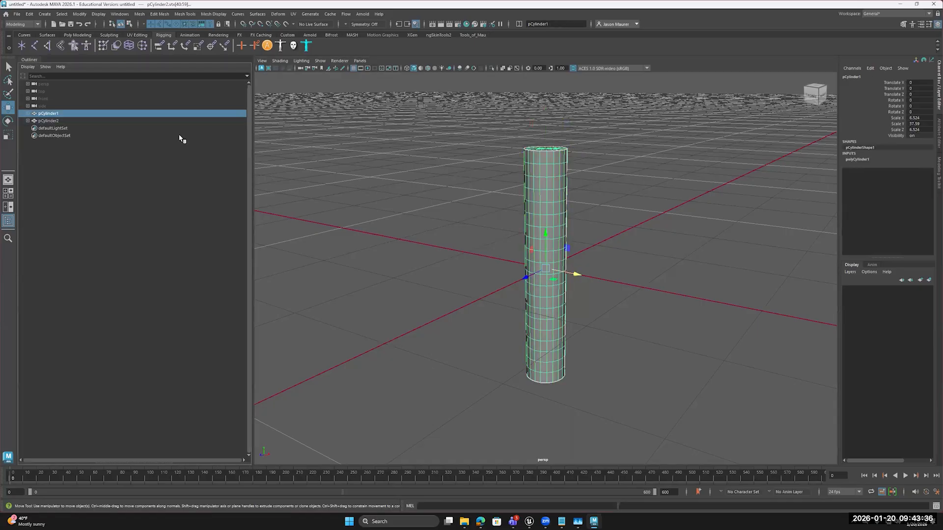
click(64, 122)
key(Delete)
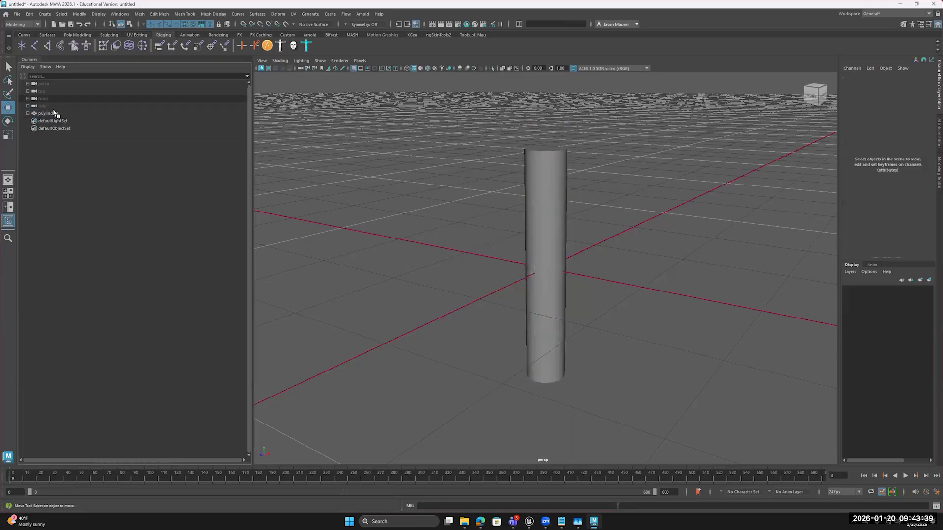
Select the top ring of vertices on pCylinder1 and shrink the Soft Select falloff to roughly the cylinder's upper third
click(525, 167)
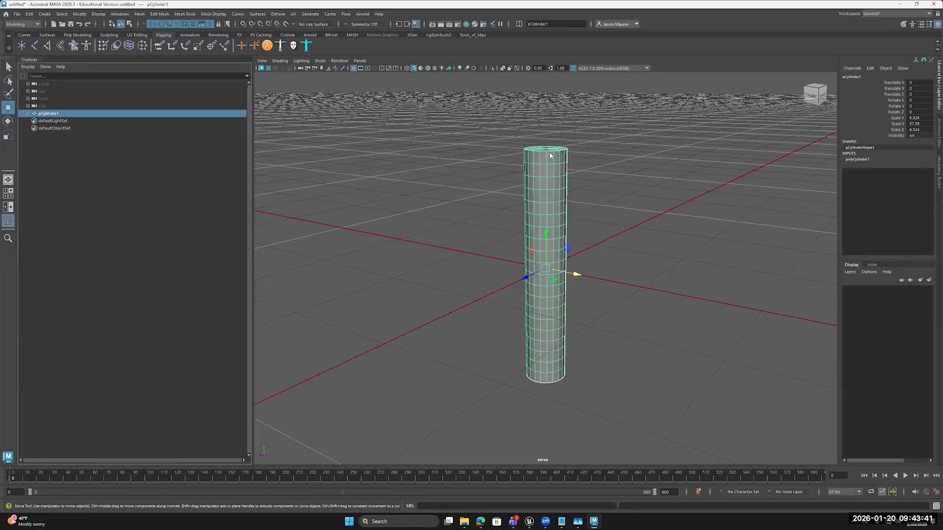
right_drag(550, 154, 513, 152)
drag(499, 137, 589, 156)
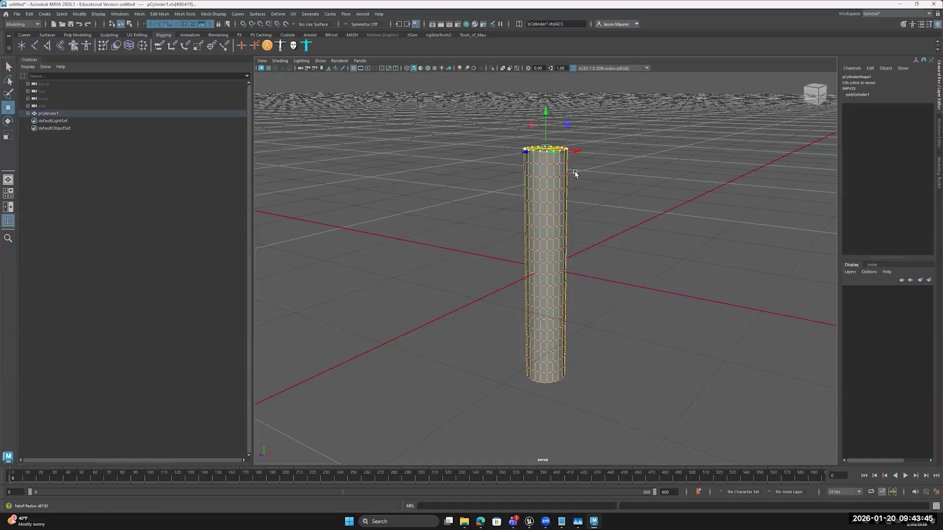
drag(576, 193, 500, 195)
drag(613, 194, 310, 183)
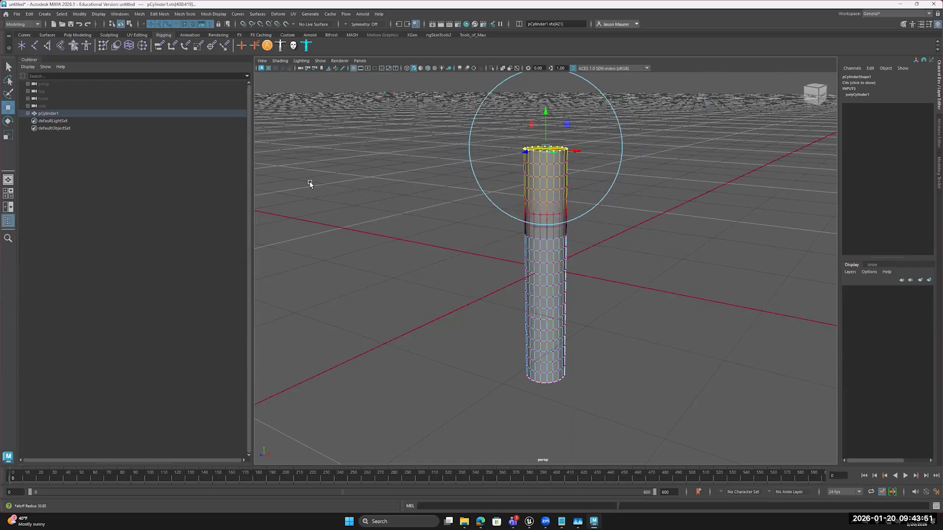
Try bending pCylinder1 by moving its soft-selected top vertices about -12.9 along X, undo the move, and return to object mode
drag(576, 151, 536, 148)
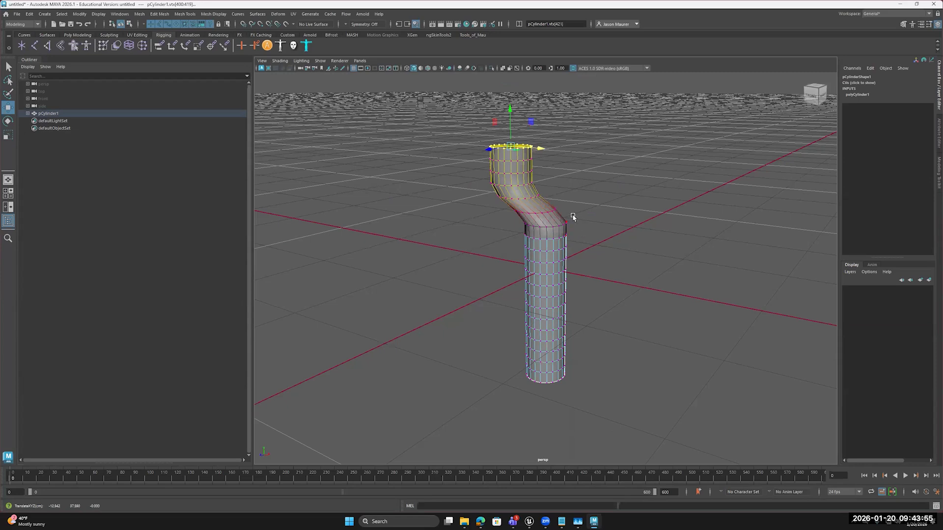
key(ctrl+z)
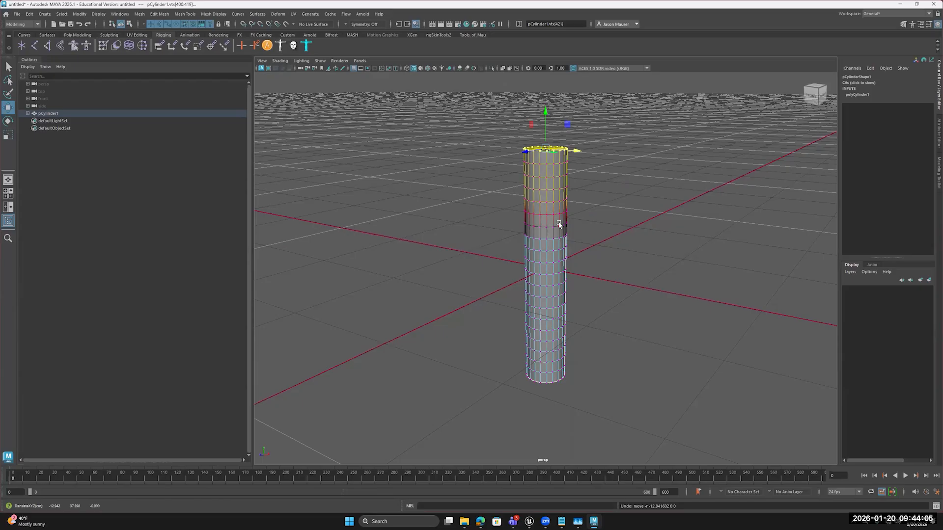
right_drag(553, 174, 595, 166)
click(596, 178)
click(554, 177)
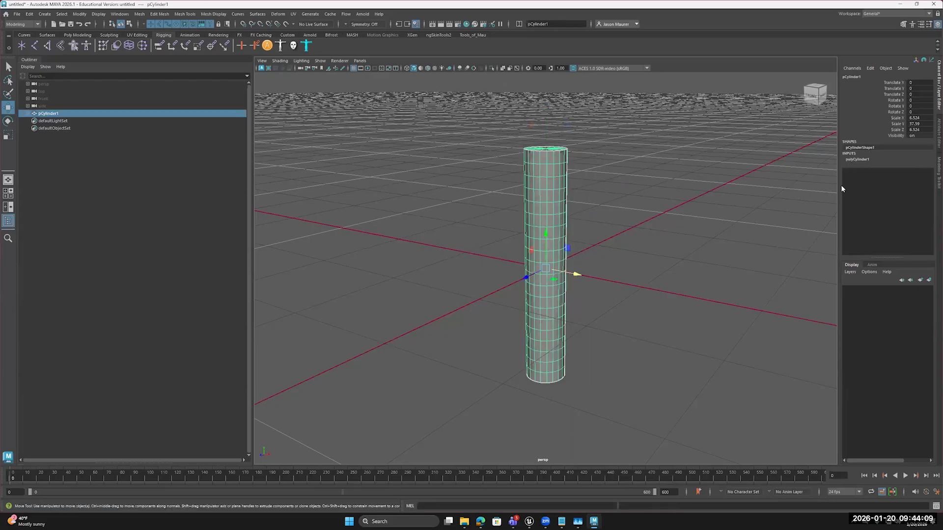
Set pCylinder1's Subdivisions Height to 40 in its polyCylinder1 inputs
click(858, 160)
double_click(919, 188)
text(40)
key(Return)
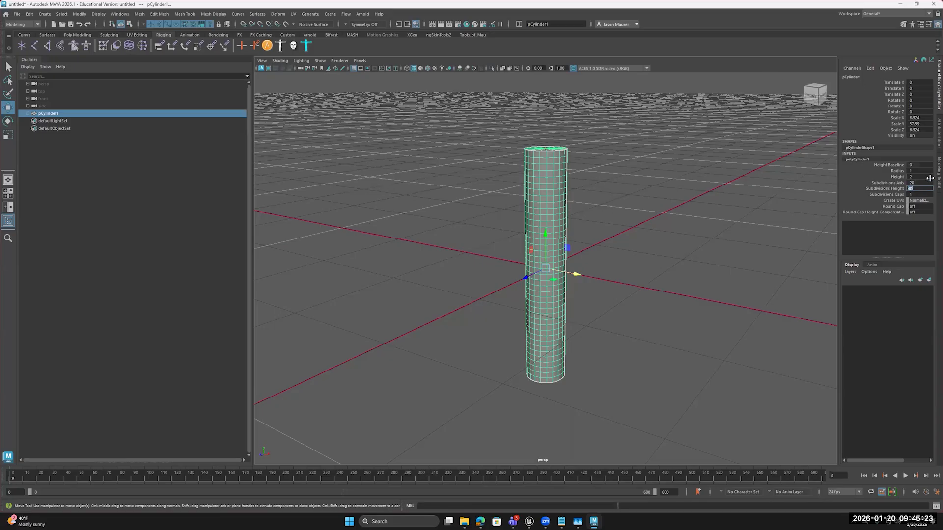
Try a Subdivisions Height of 5 on pCylinder1 and settle on 6
text(5)
key(Return)
text(6)
key(Return)
Insert extra edge loops close above and below the cylinder's middle ring with the Insert Edge Loop Tool
alt+drag(598, 242, 633, 246)
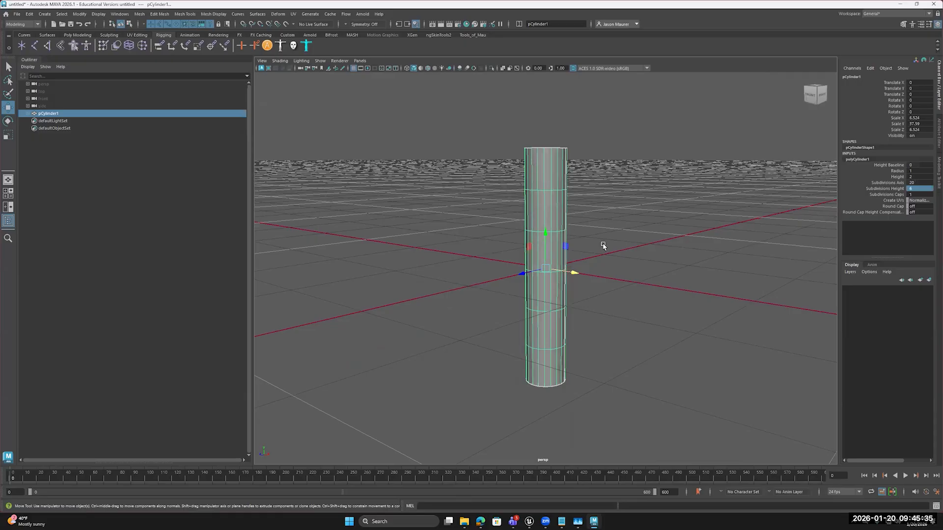
alt+drag(650, 250, 557, 190)
right_drag(556, 188, 556, 168)
click(552, 190)
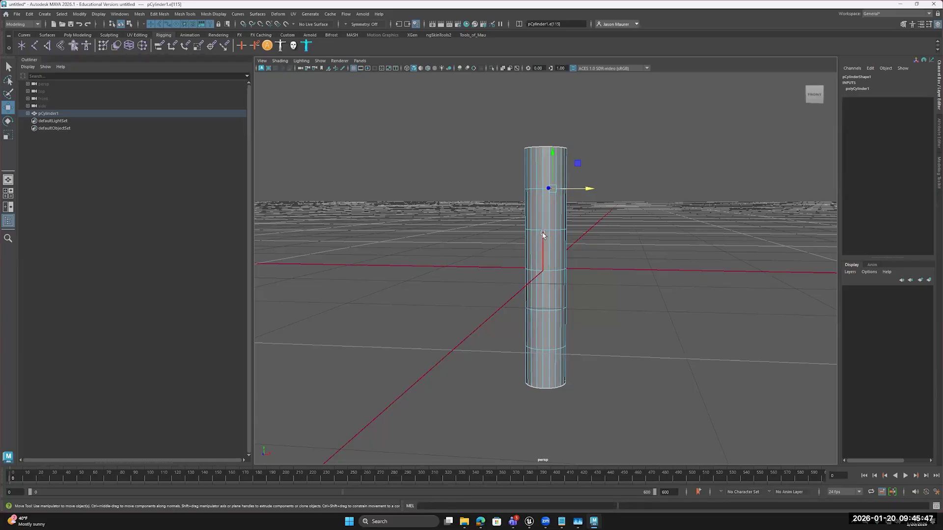
right_click(556, 262)
shift+right_drag(555, 261, 562, 310)
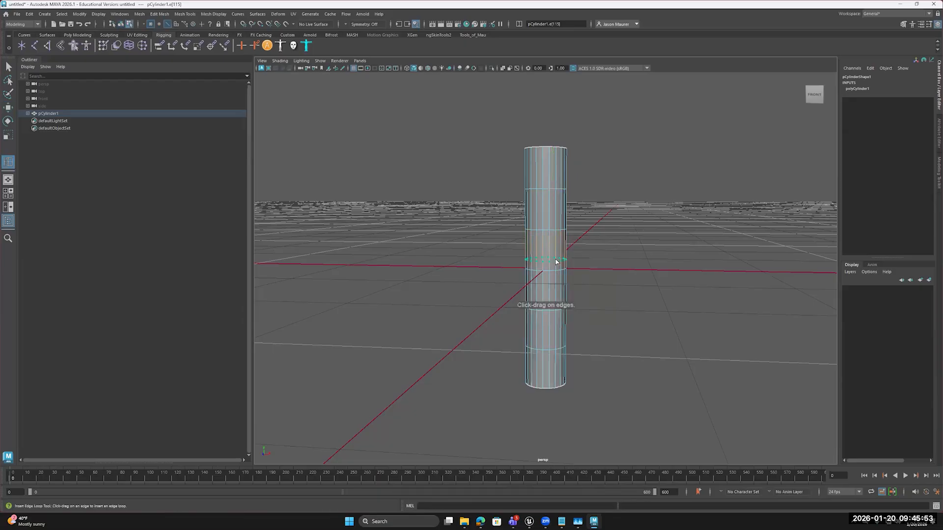
click(555, 265)
click(557, 284)
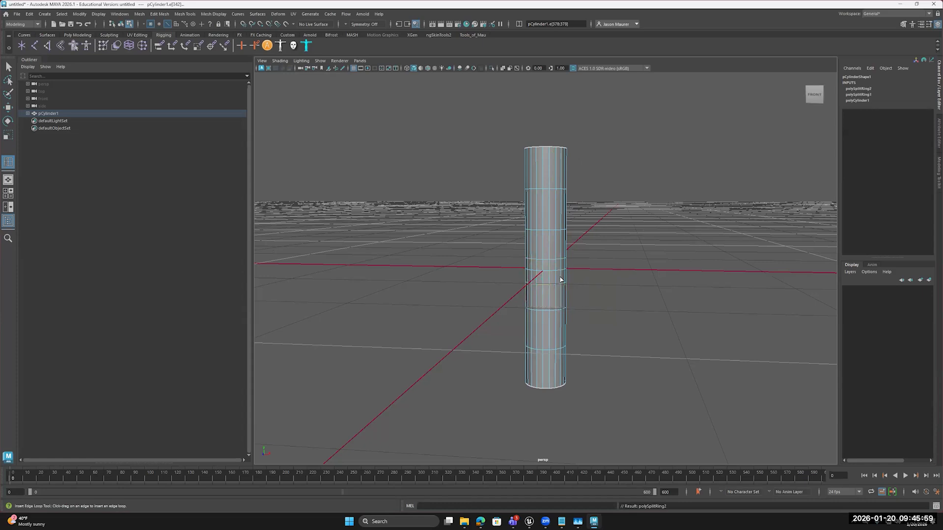
click(560, 262)
drag(656, 269, 648, 268)
Insert extra edge loops close above and below the cylinder's uppermost inner ring, and return to object mode
click(528, 199)
drag(527, 198, 527, 196)
click(524, 193)
drag(525, 194, 525, 194)
alt+drag(712, 264, 634, 252)
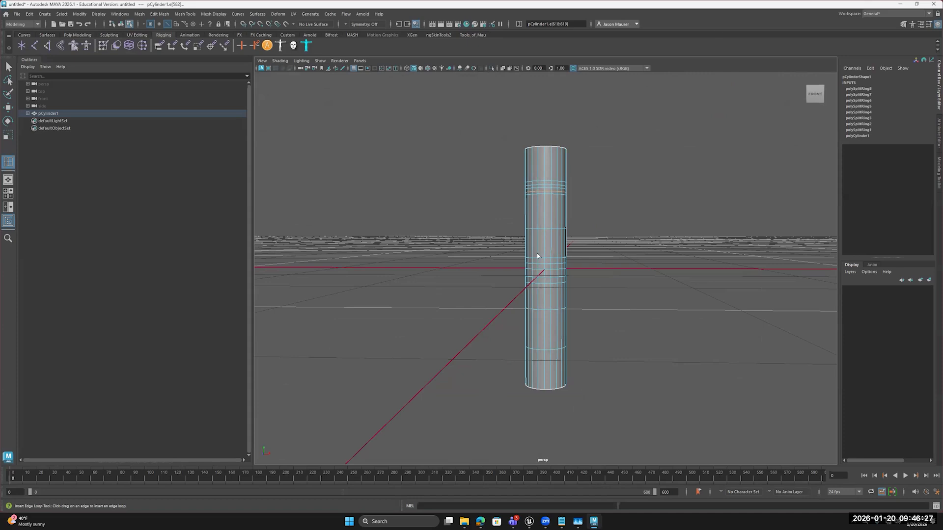
key(w)
right_drag(549, 218, 636, 236)
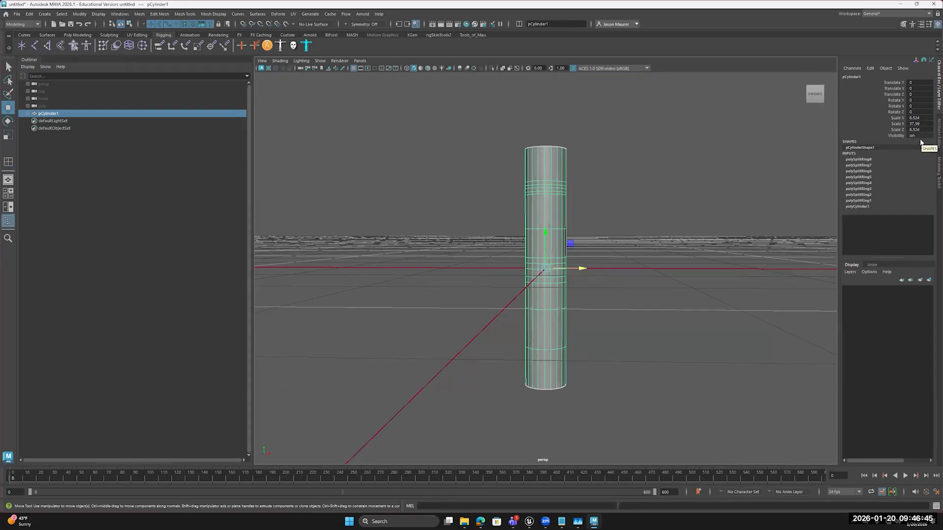
Raise the cylinder about 37.9 units in Y so its base rests on the grid, and snap its pivot to the origin
click(547, 235)
middle_drag(539, 183, 542, 114)
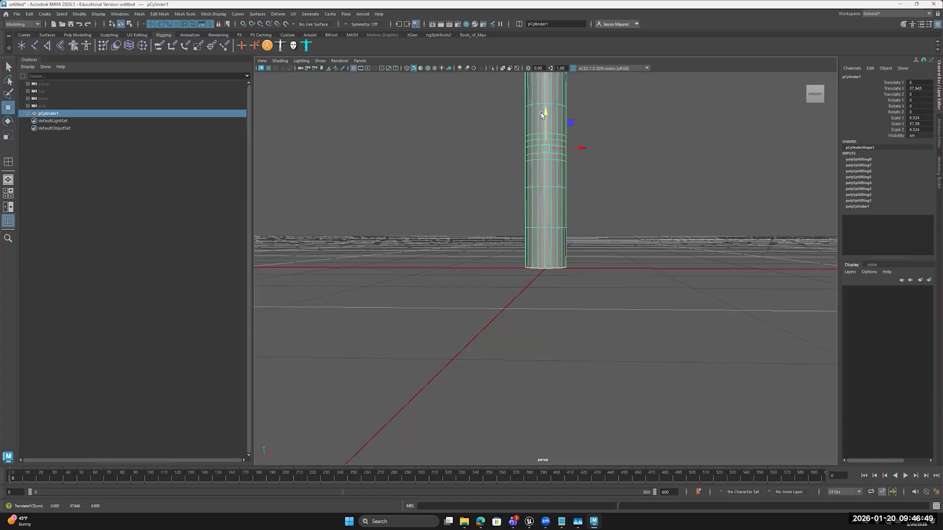
key(d)
key(x)
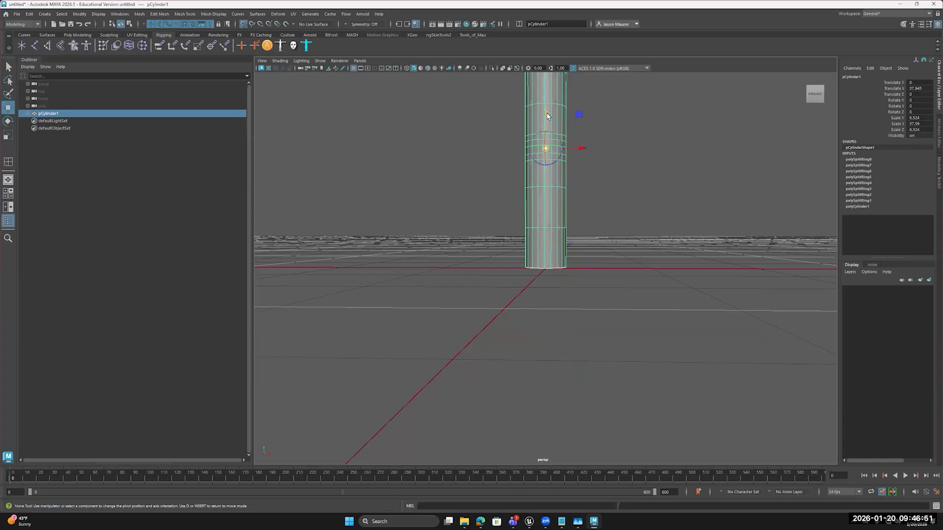
middle_drag(546, 116, 543, 291)
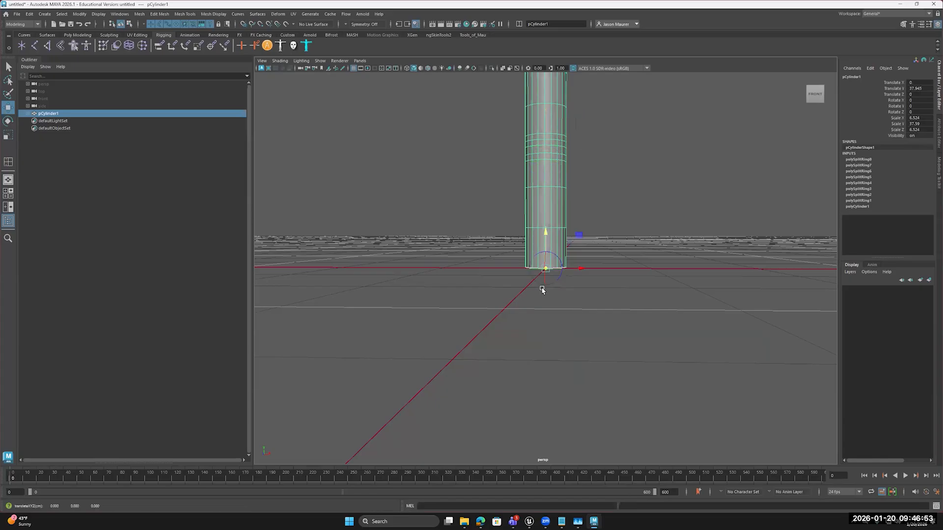
Freeze the cylinder's transformations and delete its construction history
alt+drag(429, 175, 490, 208)
alt+right_drag(406, 204, 334, 206)
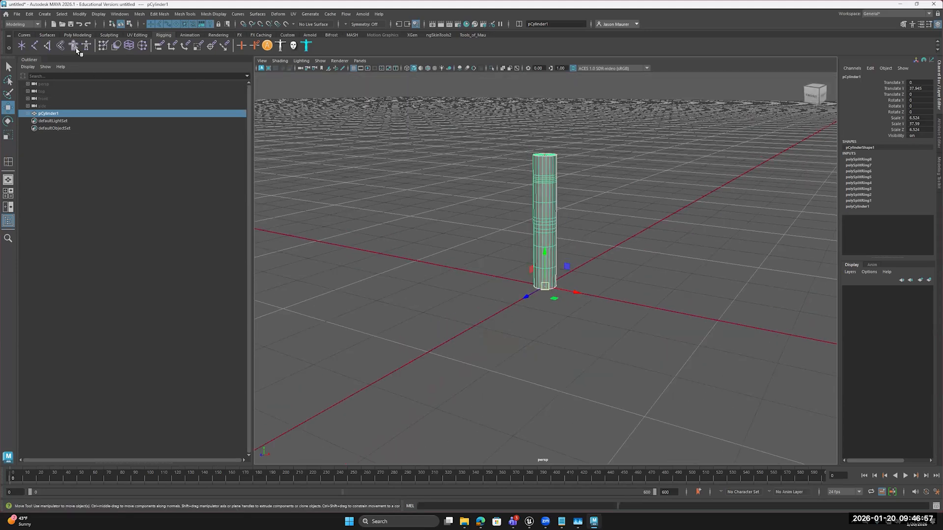
click(79, 14)
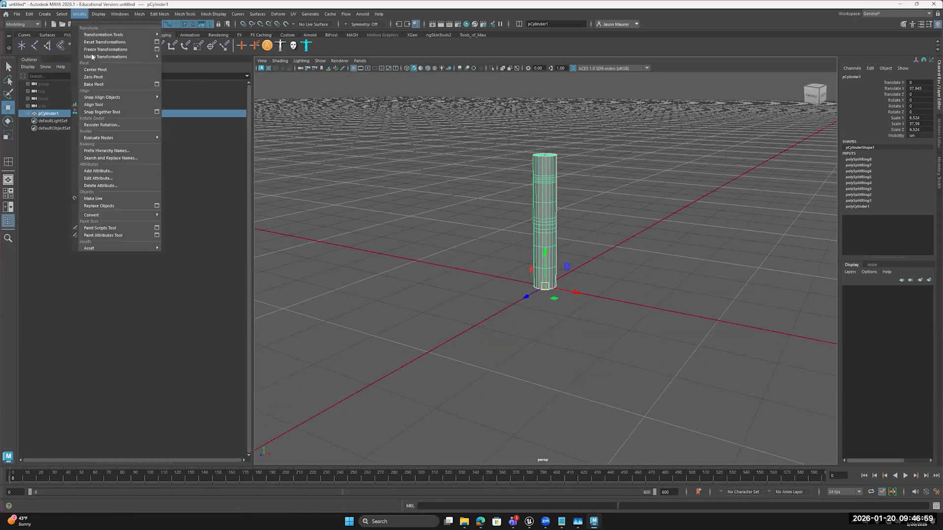
click(94, 49)
click(79, 14)
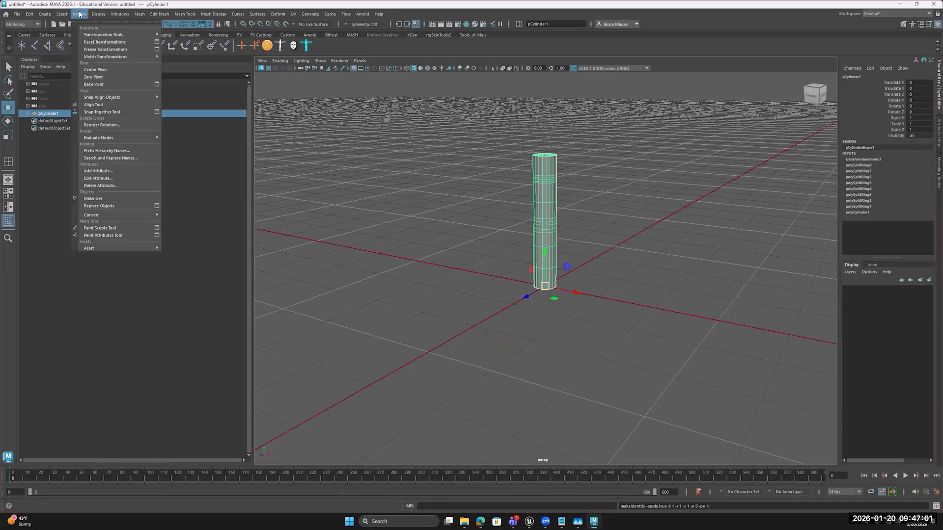
mouse_move(35, 14)
mouse_move(59, 102)
click(180, 102)
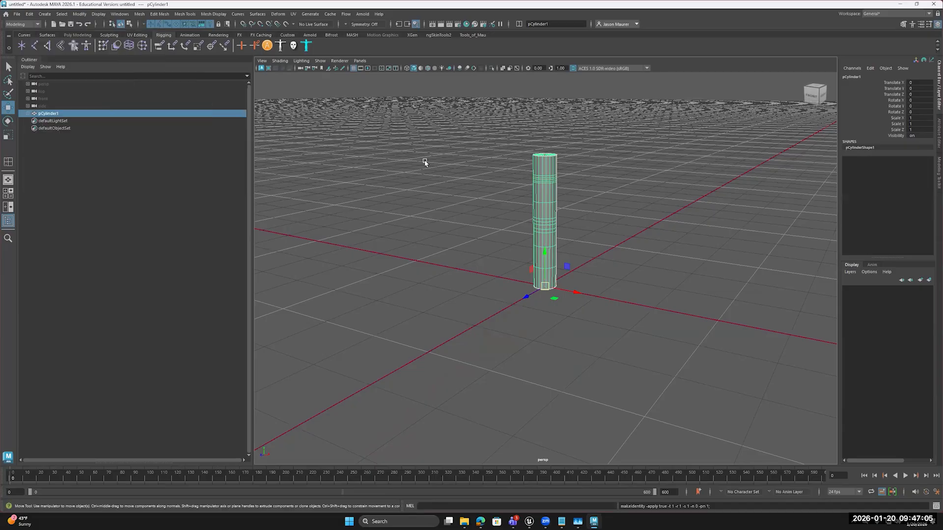
Switch to the four-view layout with the whole cylinder framed in the front and side views
alt+drag(535, 285, 557, 261)
key(space)
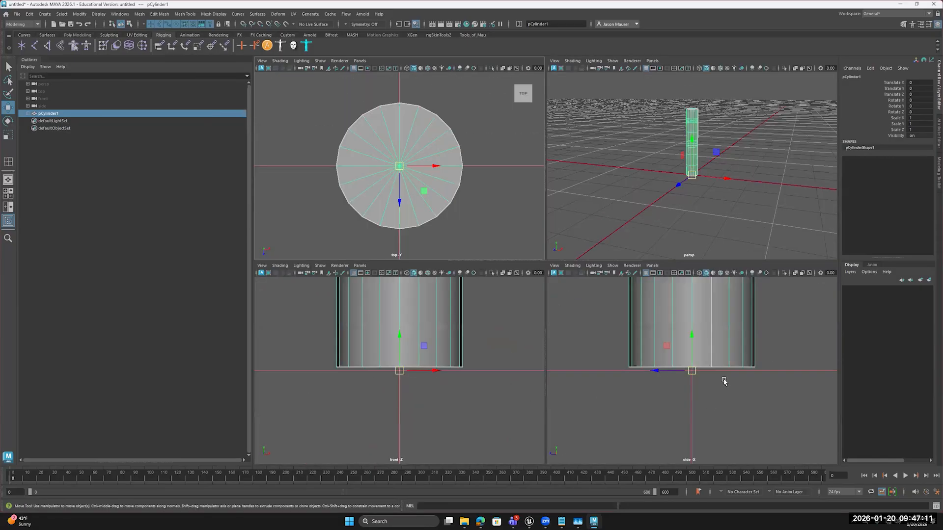
scroll(719, 382, down, 5)
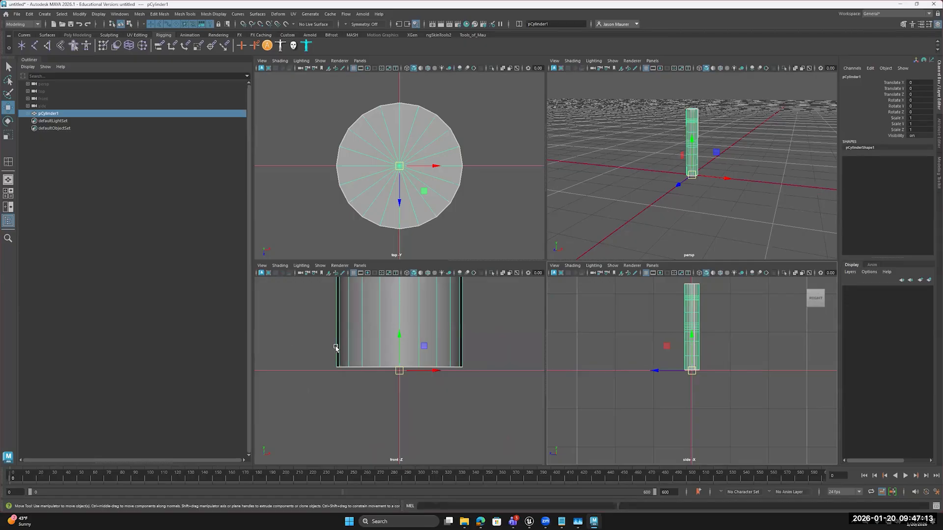
scroll(398, 344, down, 5)
alt+middle_drag(446, 302, 427, 376)
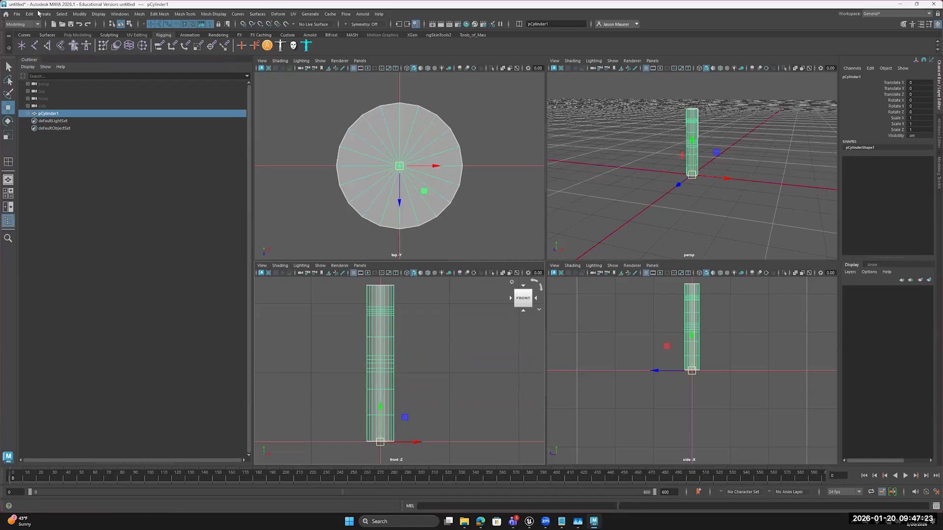
Switch to the Rigging menu set and look over the available skeleton commands
click(20, 24)
click(23, 40)
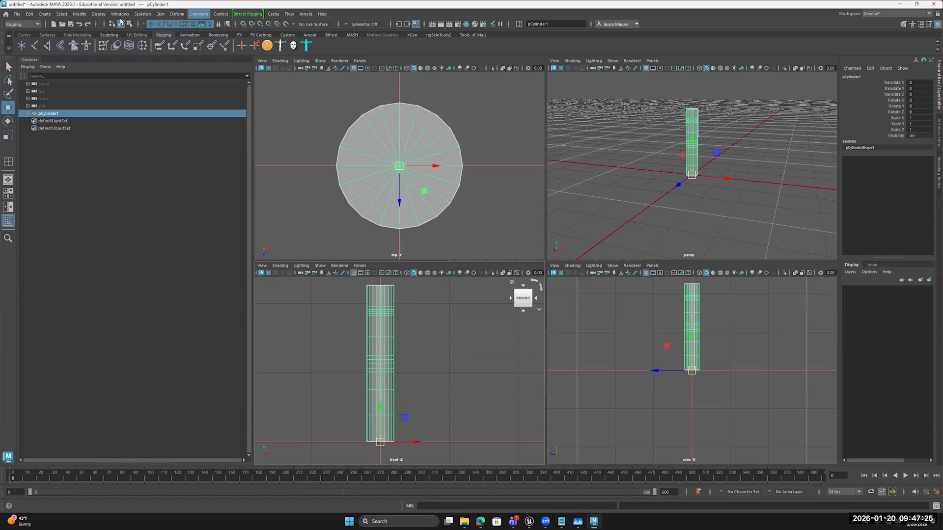
click(141, 14)
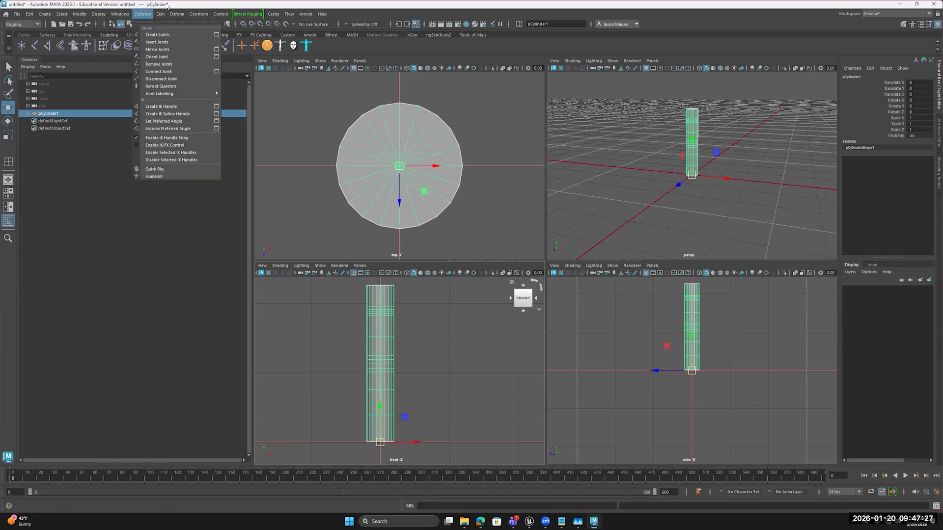
click(209, 4)
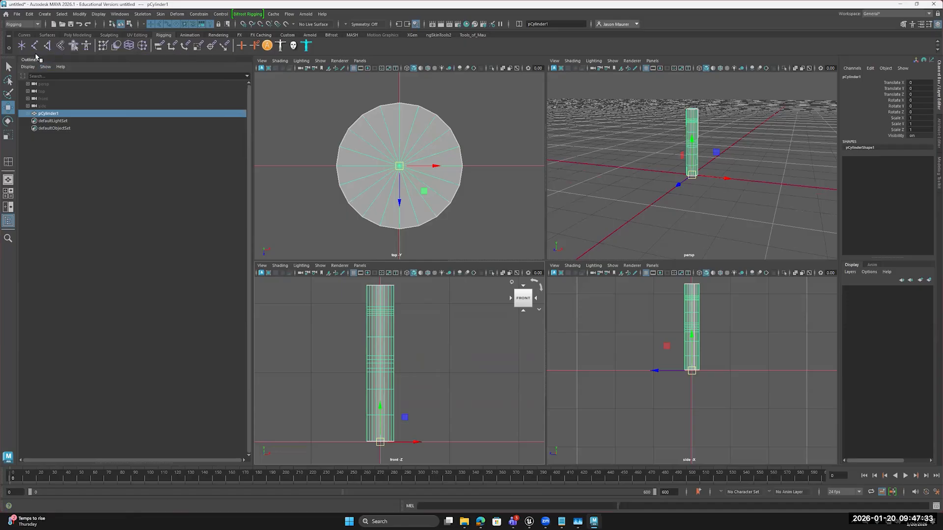
Create a spiral chain of 22 joints beside the cylinder in the front view with the Joint Tool
click(35, 47)
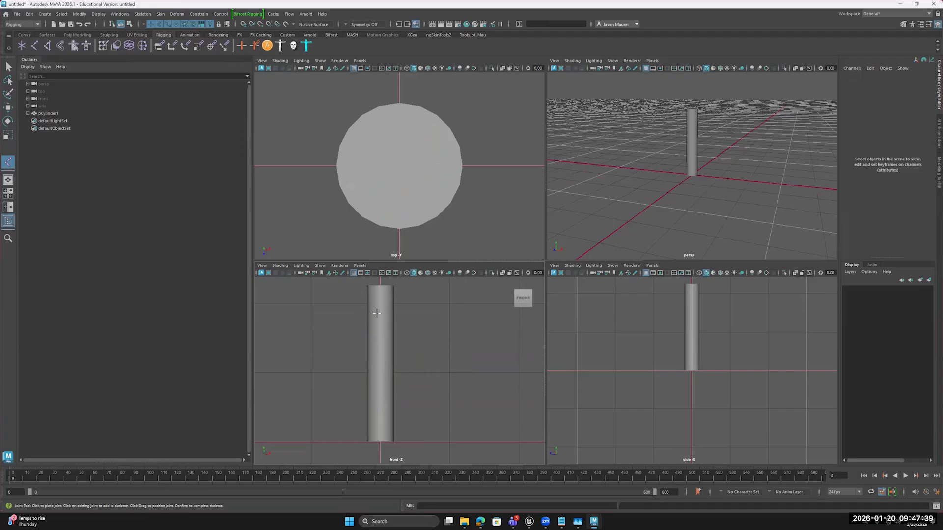
click(431, 319)
click(445, 355)
click(456, 377)
click(498, 360)
click(491, 308)
click(458, 301)
click(428, 308)
click(411, 339)
click(449, 397)
click(491, 416)
click(524, 393)
click(523, 351)
click(506, 310)
click(466, 290)
click(437, 292)
click(416, 307)
click(407, 339)
click(411, 367)
click(423, 391)
click(443, 410)
click(476, 424)
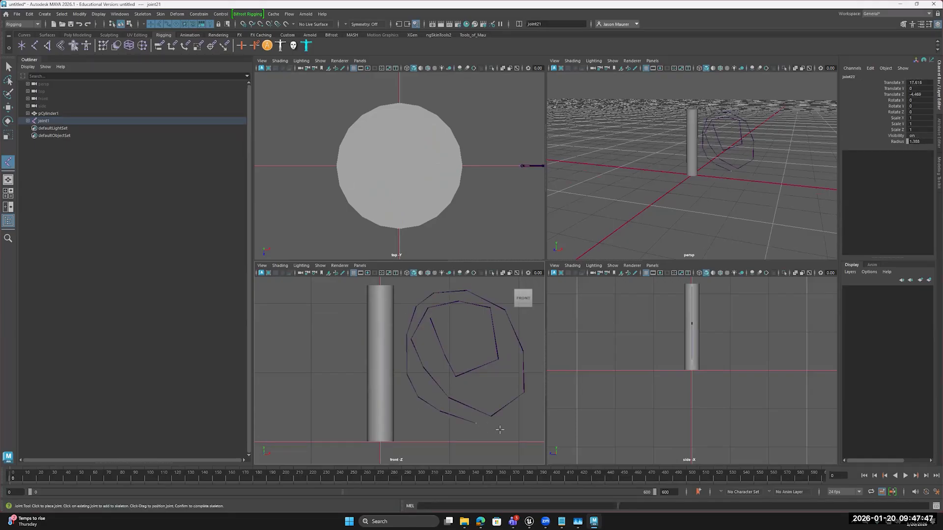
key(Return)
Delete the entire spiral chain of 22 joints beside the cylinder
key(w)
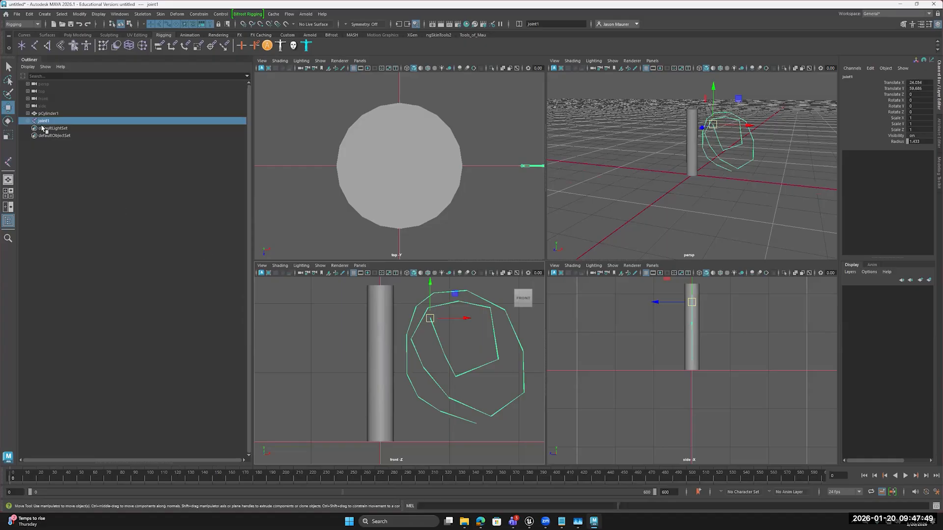
shift+click(28, 121)
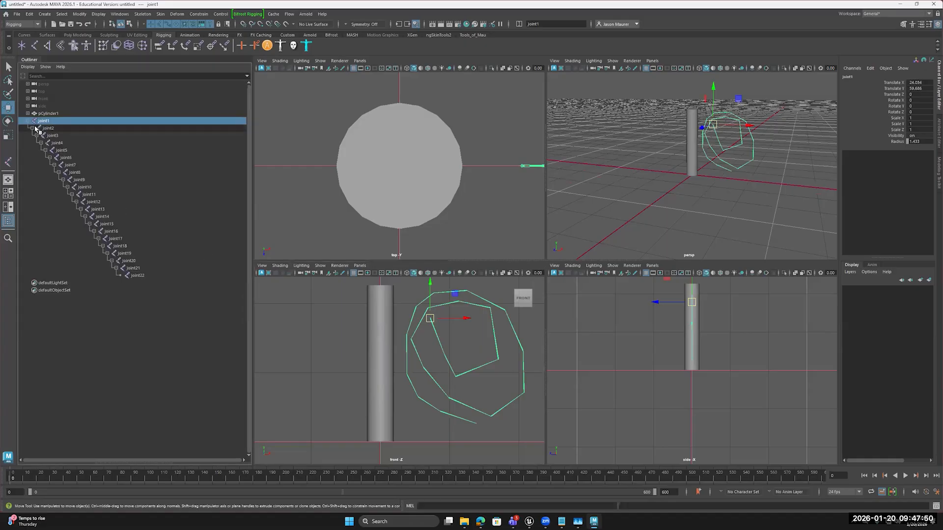
shift+click(150, 277)
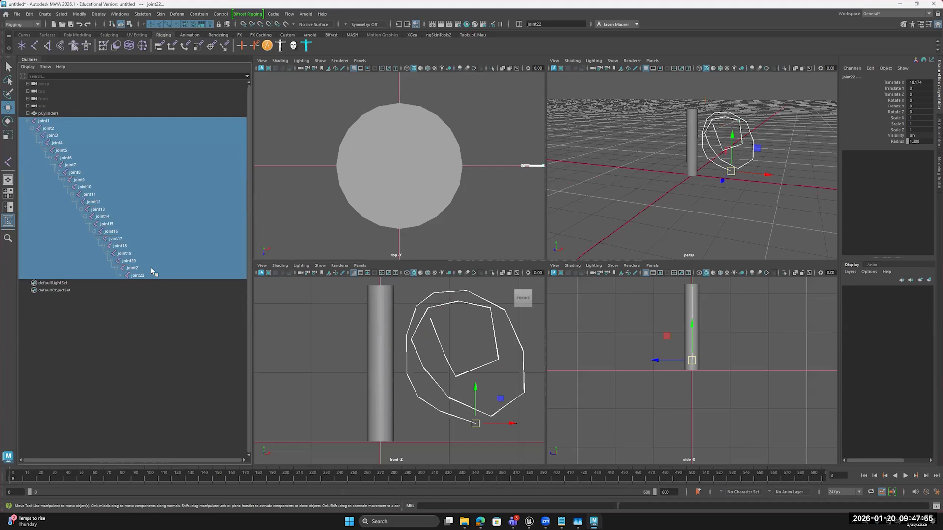
key(Delete)
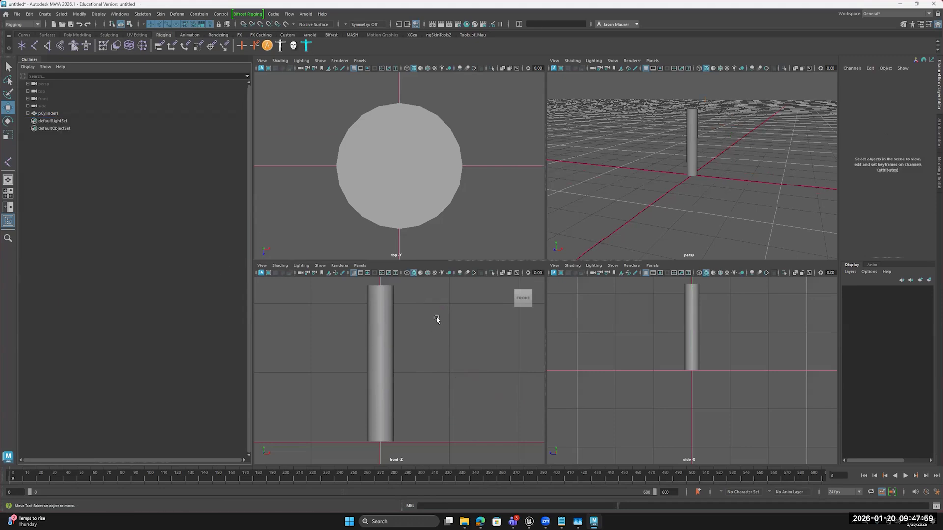
Try to create a single joint at the origin below the cylinder and rename it joint
click(35, 46)
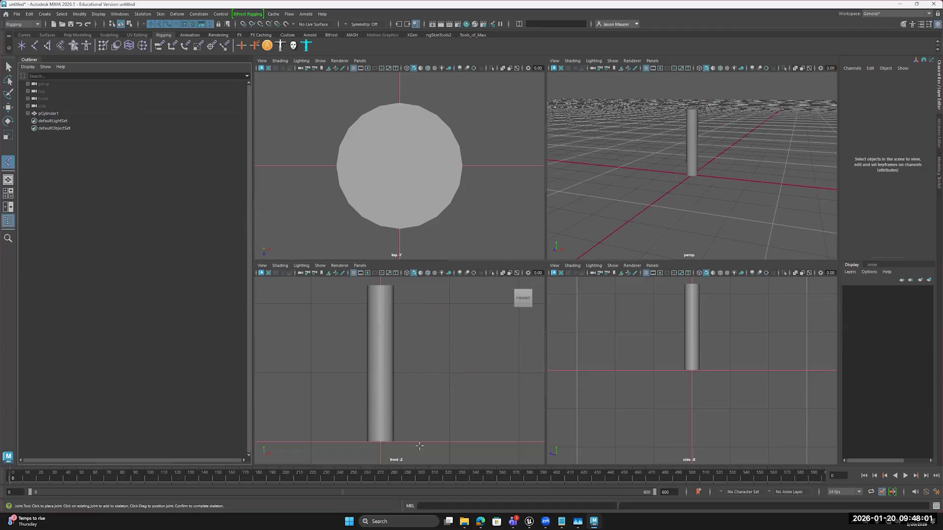
click(366, 444)
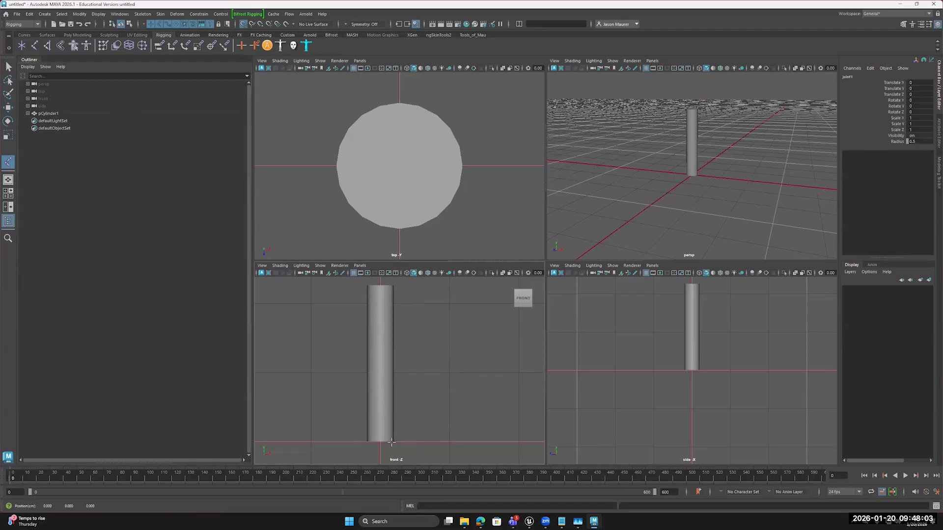
key(Return)
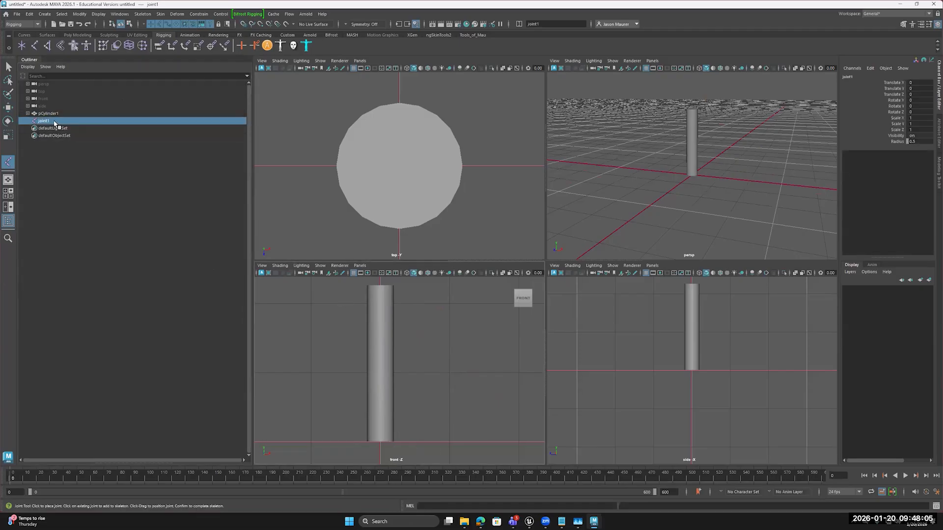
double_click(54, 122)
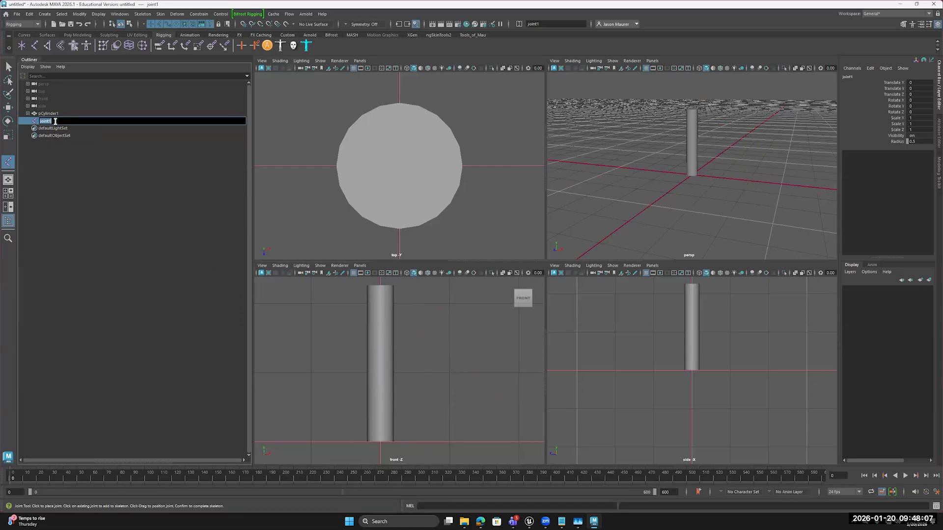
text(c)
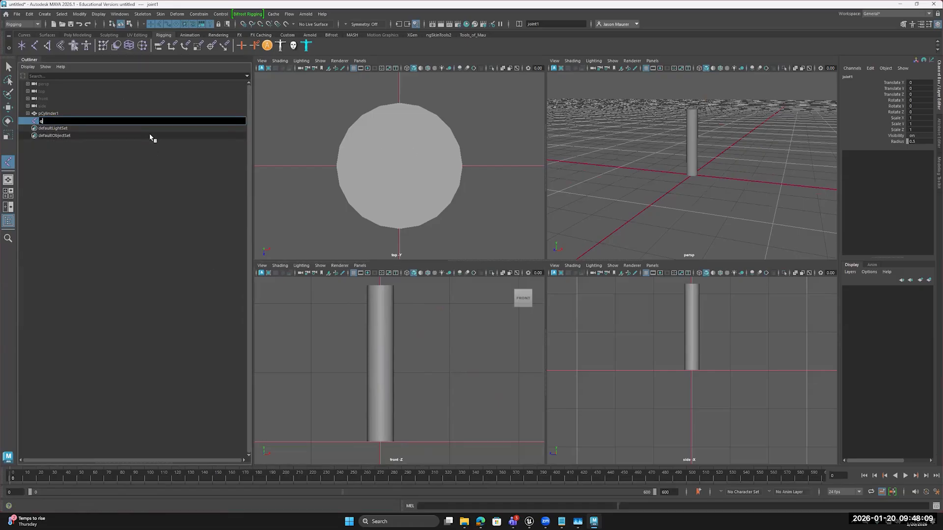
click(311, 129)
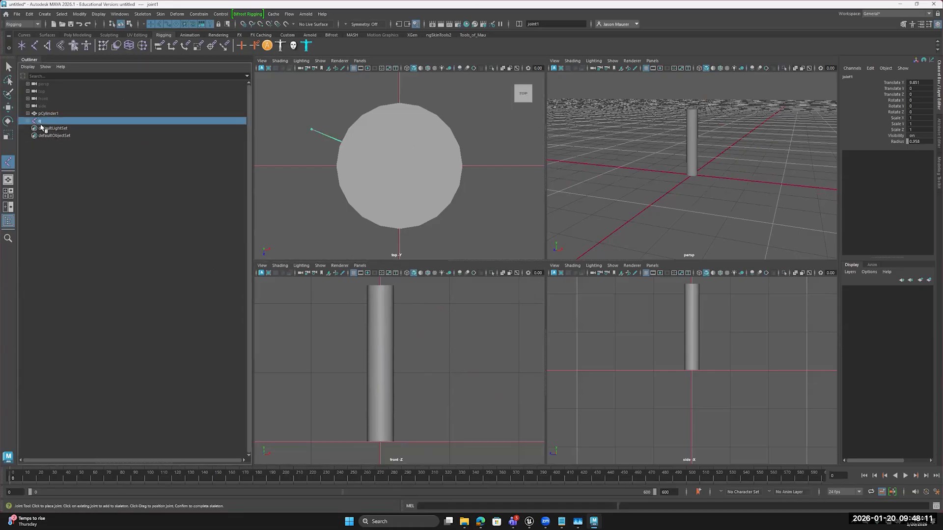
click(43, 125)
text(joint)
key(Return)
click(55, 119)
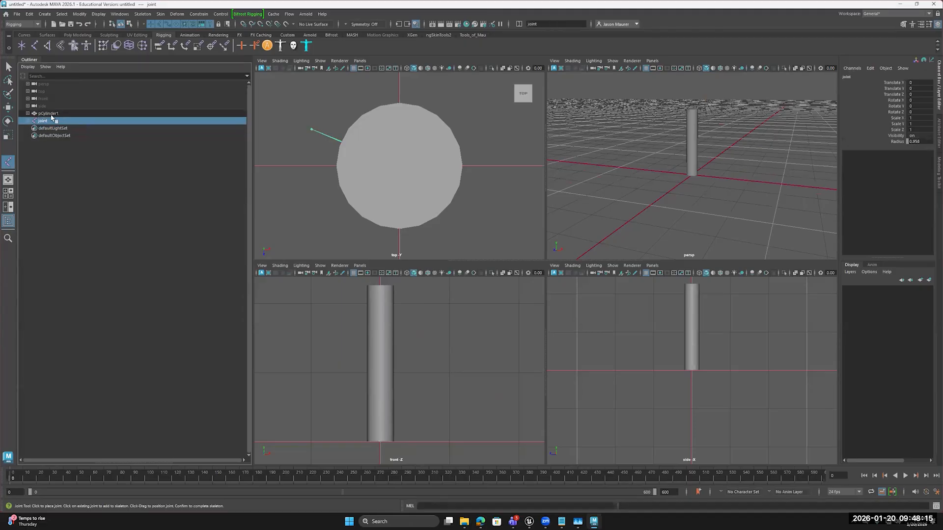
Hide shape nodes in the Outliner and delete the test joint together with its stray child joint
click(28, 67)
click(35, 88)
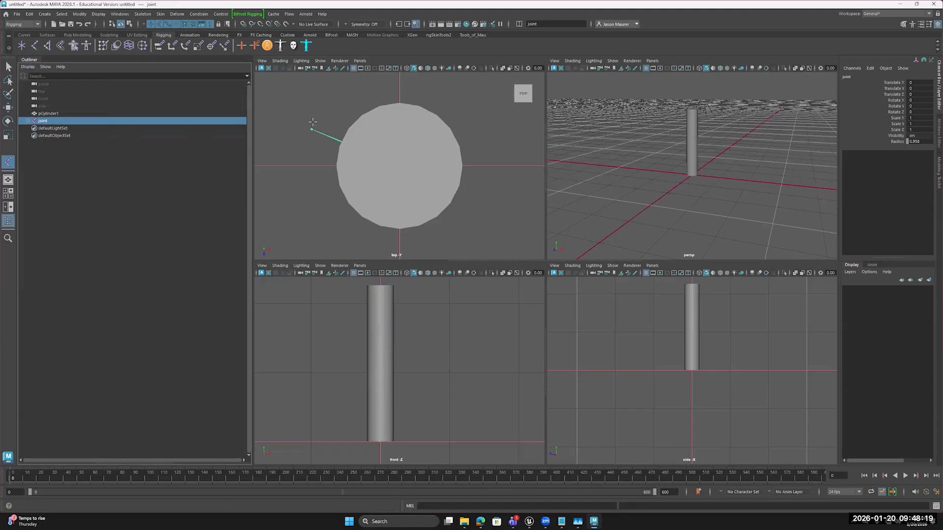
alt+drag(495, 320, 485, 329)
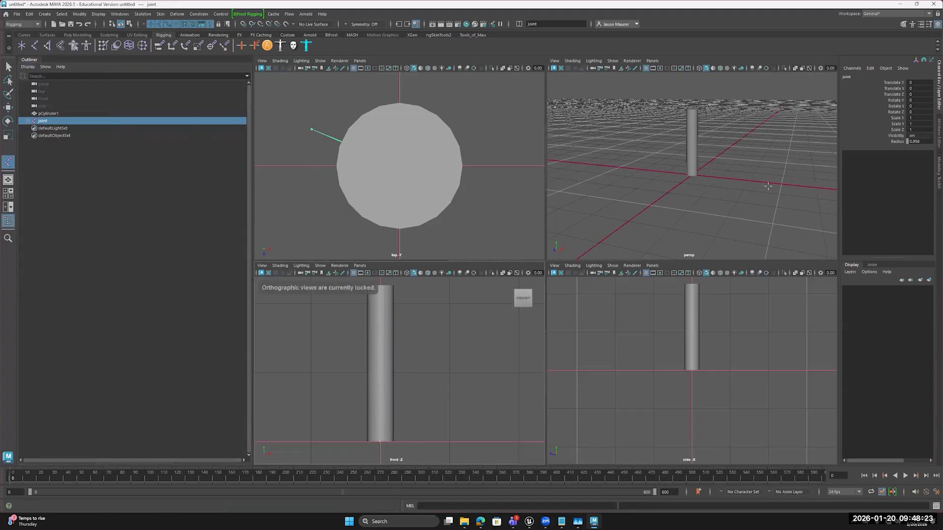
alt+drag(715, 199, 728, 165)
click(28, 121)
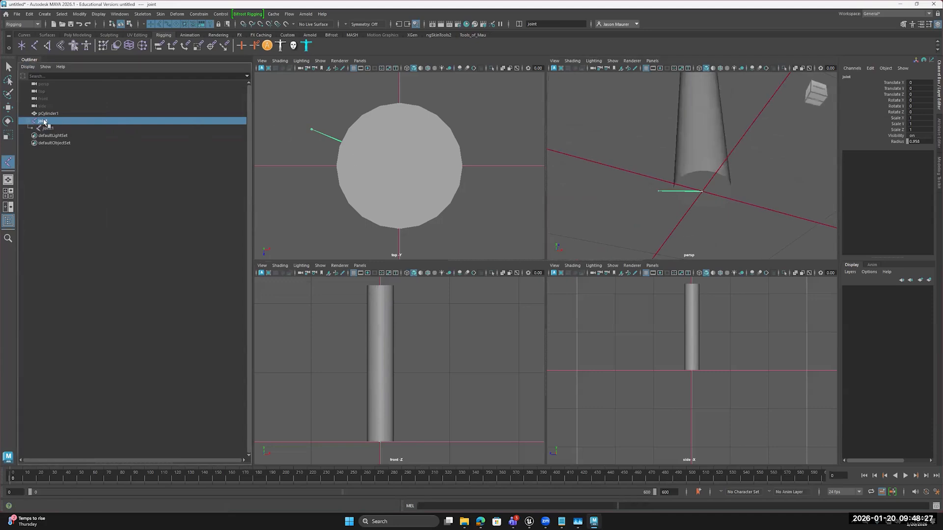
key(Delete)
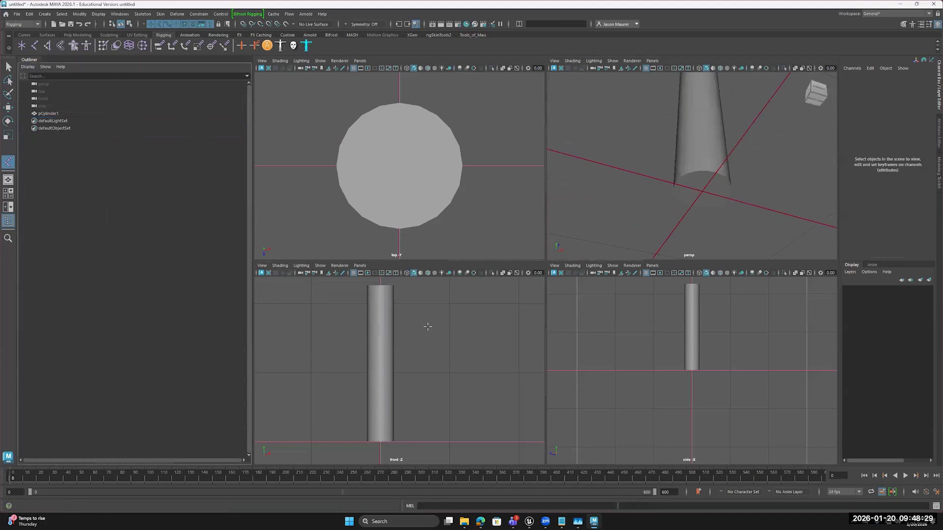
Create a single joint at the origin, centred on the cylinder's base, in the front view with the Joint Tool
click(36, 46)
click(470, 379)
drag(398, 423, 380, 443)
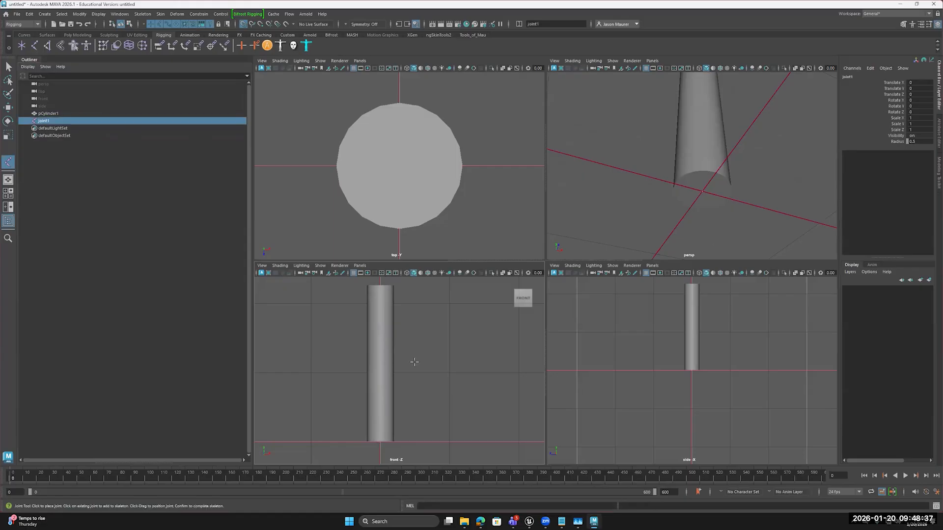
key(Return)
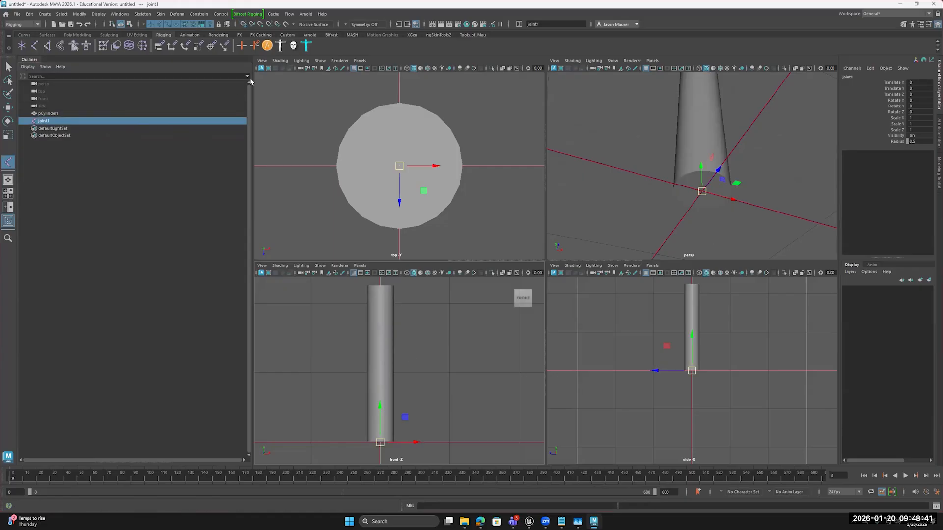
Move the new joint along negative X, out of the cylinder, by about 24 units
key(q)
click(76, 121)
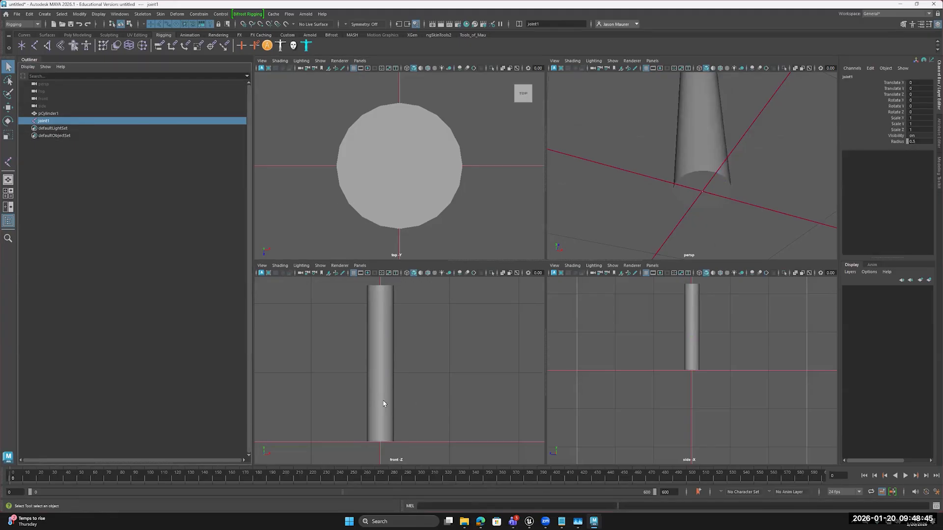
key(w)
drag(415, 441, 351, 445)
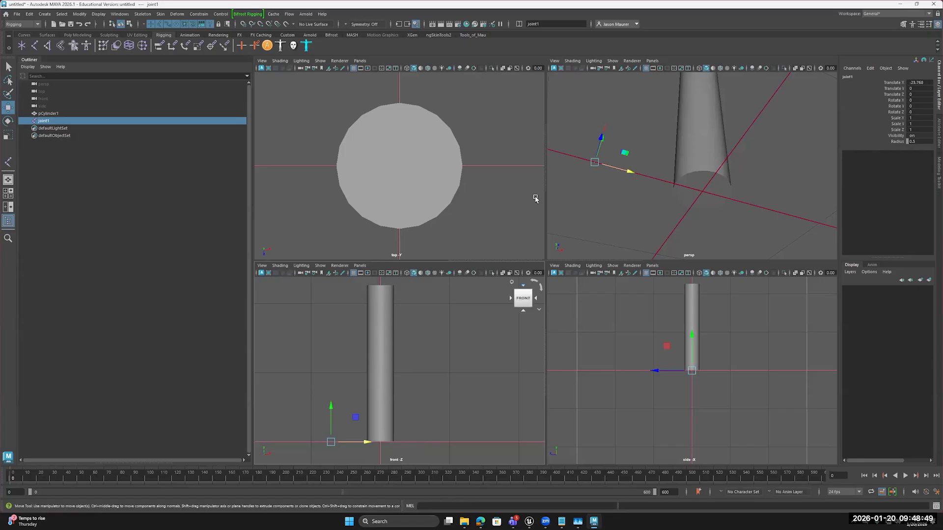
click(612, 61)
click(624, 105)
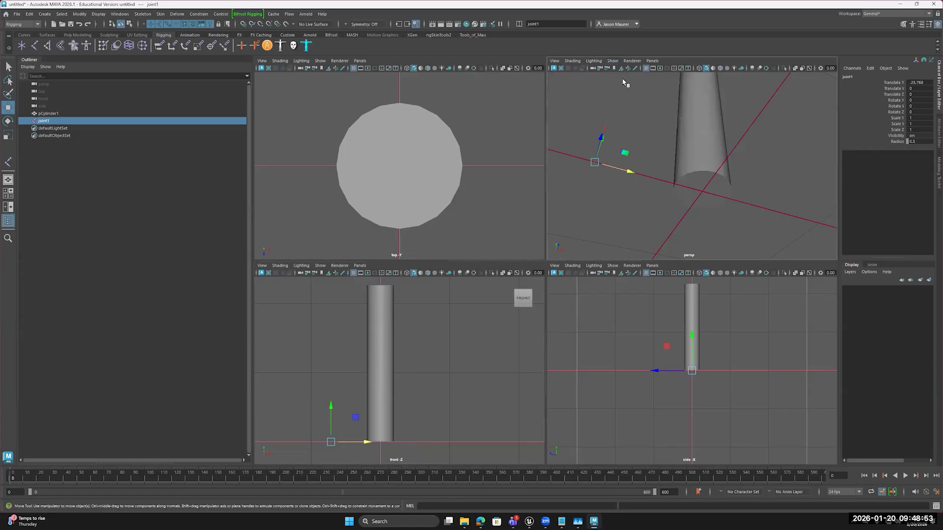
Increase the joint display size slightly for the scene
click(95, 14)
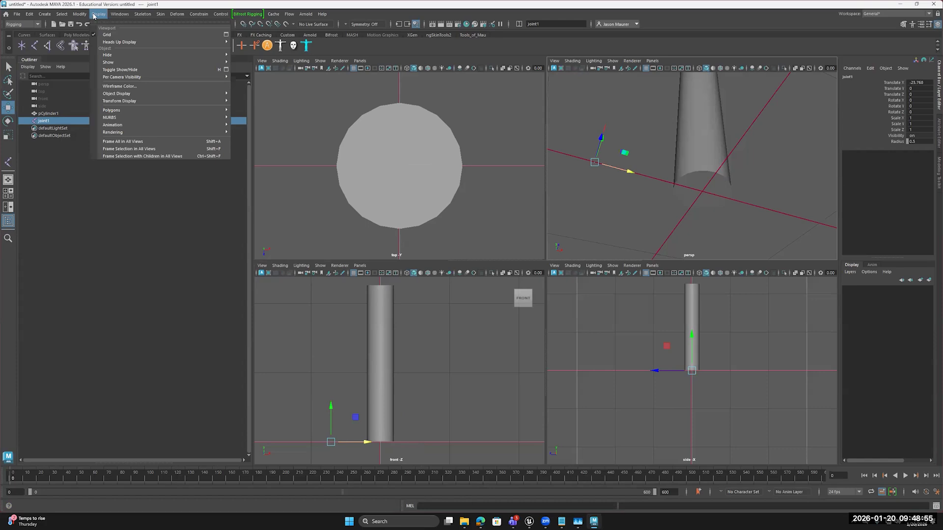
mouse_move(114, 113)
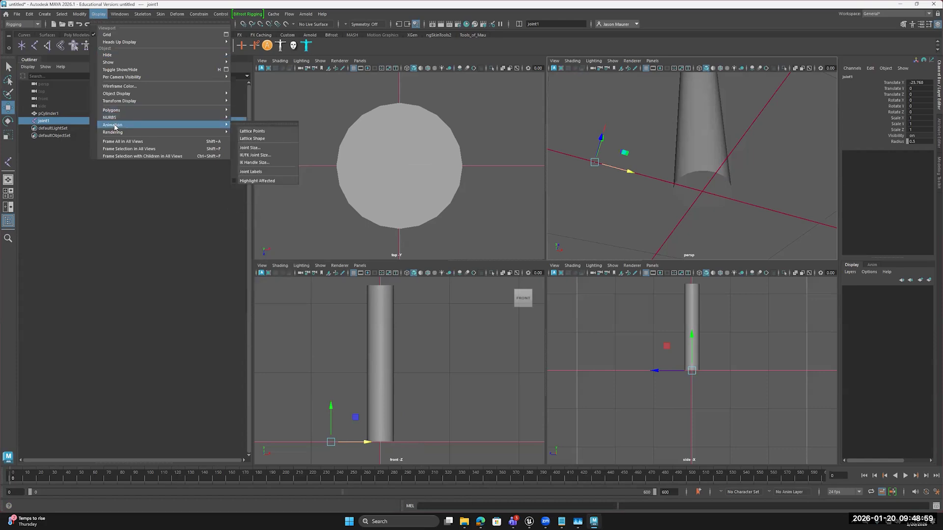
click(251, 148)
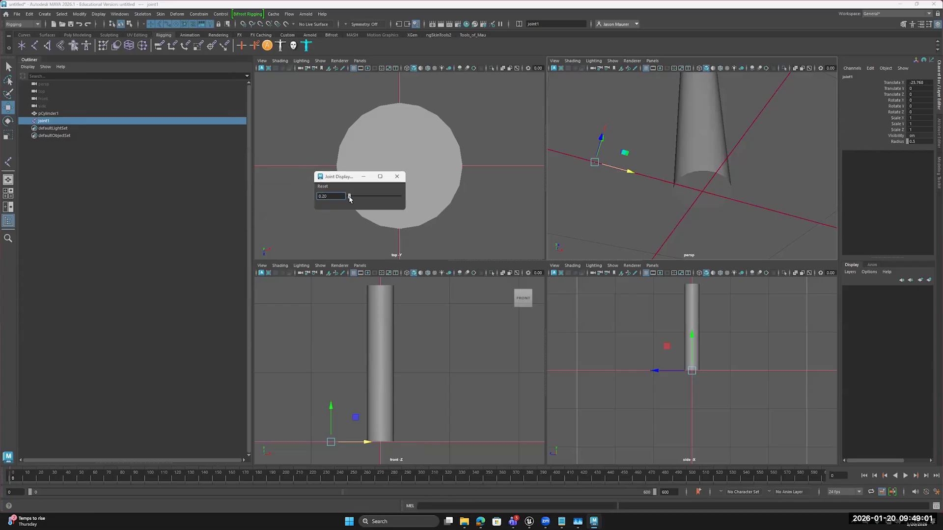
mouse_move(352, 197)
mouse_down()
mouse_move(422, 205)
mouse_move(365, 198)
mouse_up()
click(397, 176)
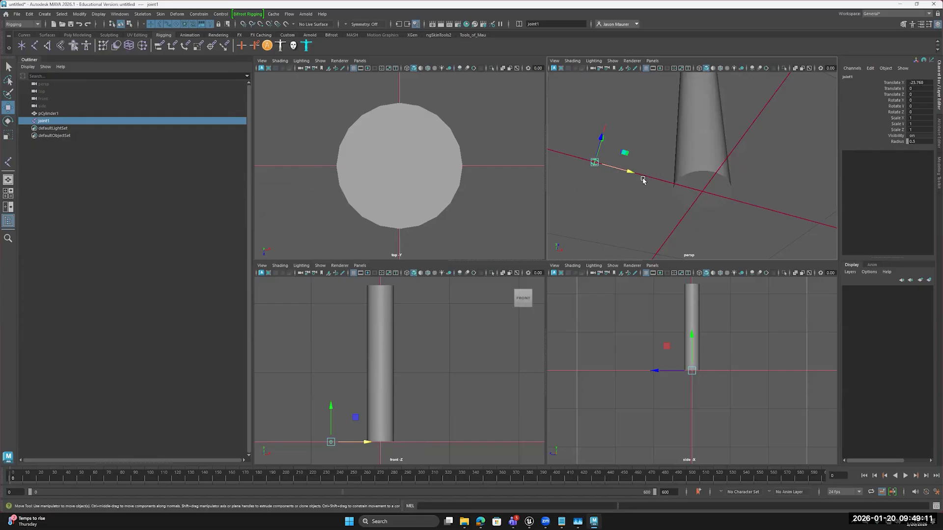
Return the joint to the cylinder's base with Translate X set to 0 and rename it Arm
drag(633, 173, 755, 199)
click(920, 82)
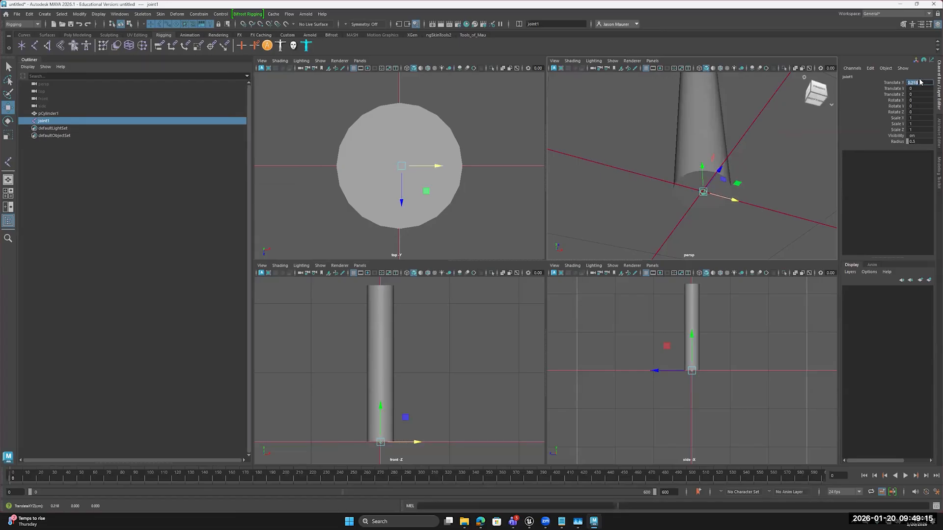
text(0)
key(Return)
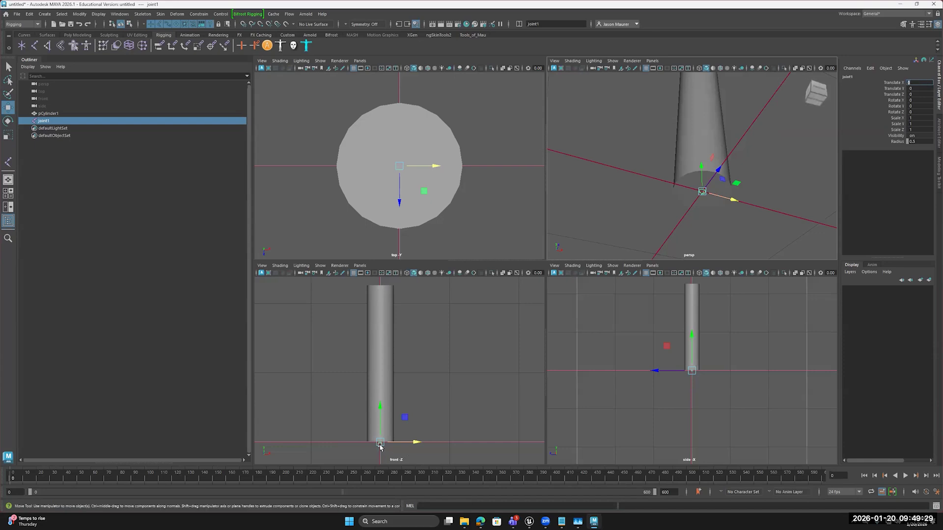
double_click(46, 120)
text(Arm)
key(Return)
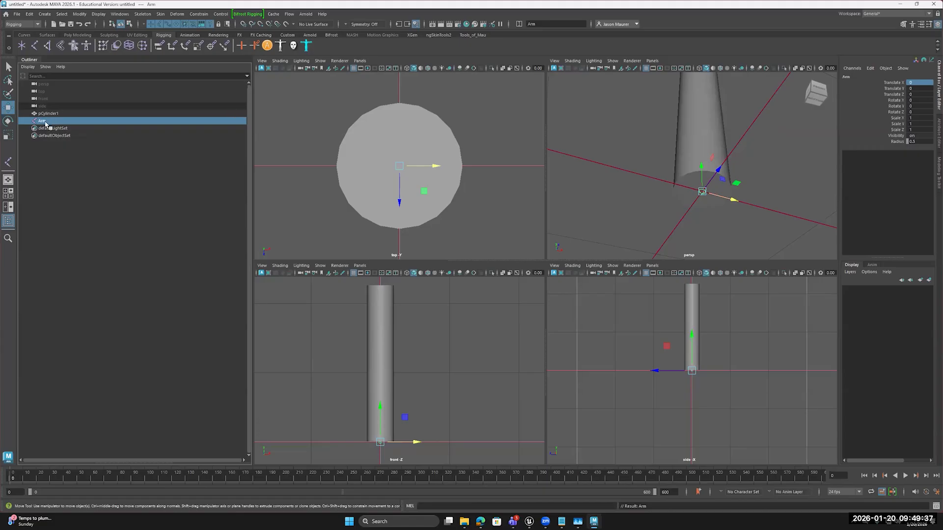
Duplicate the Arm joint and raise the copy inside the cylinder to about 35 units in Y
key(ctrl+d)
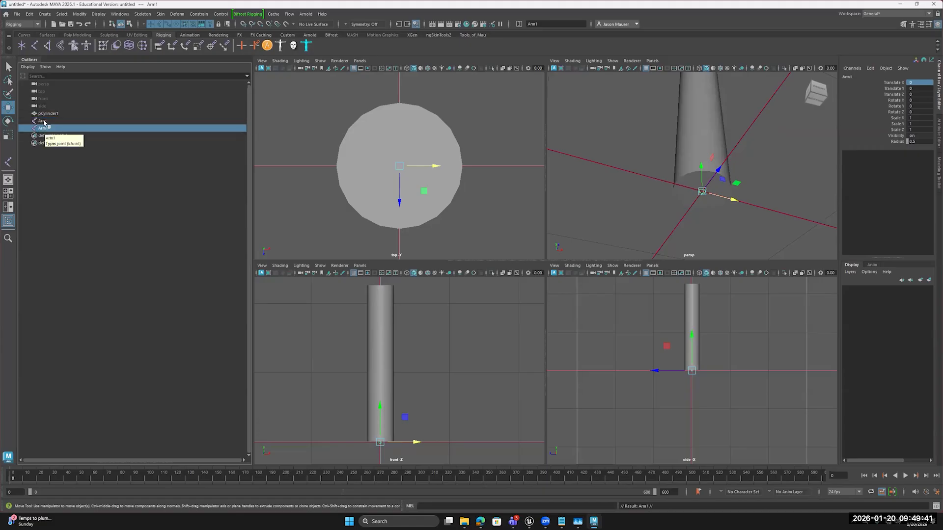
drag(381, 412, 372, 337)
key(w)
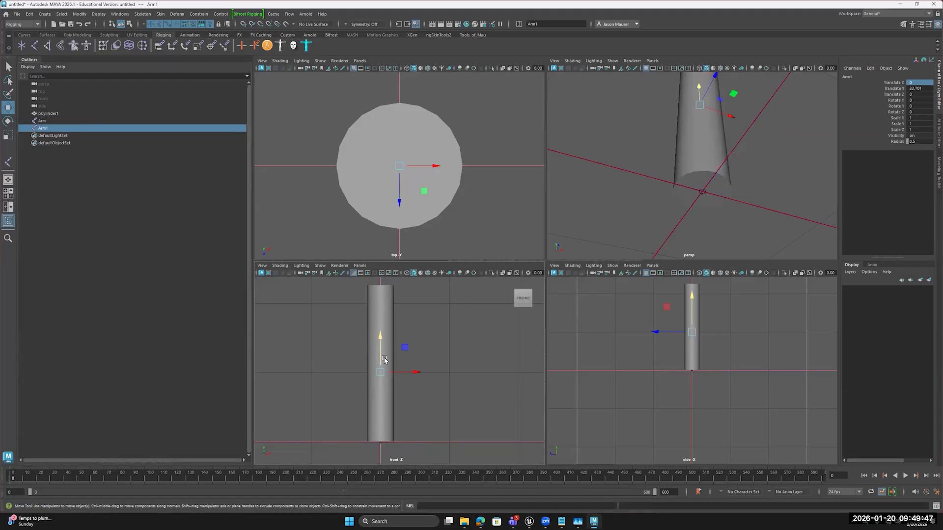
drag(379, 339, 377, 333)
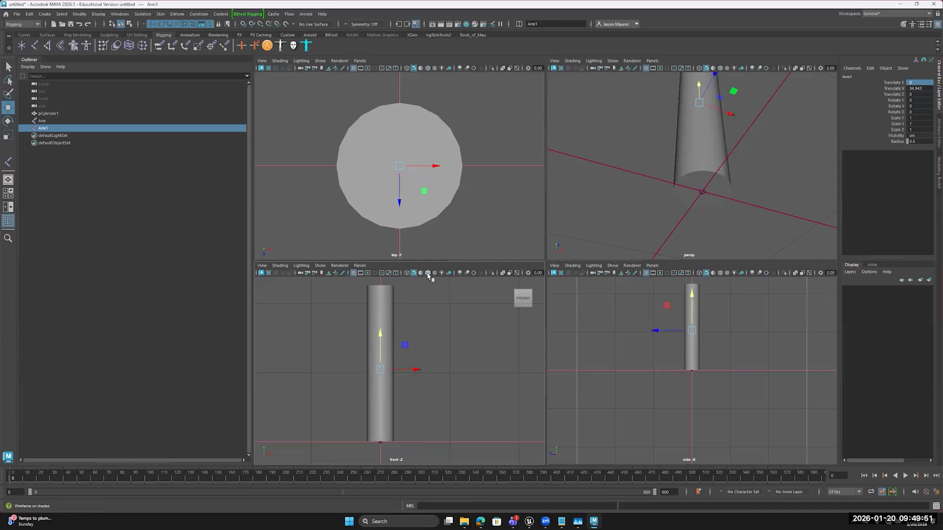
Show wireframe on shaded in the front view and align the duplicate joint with the middle edge loops at about Y 37.9
click(428, 273)
mouse_move(380, 333)
mouse_down()
mouse_move(385, 316)
mouse_move(388, 333)
mouse_up()
key(v)
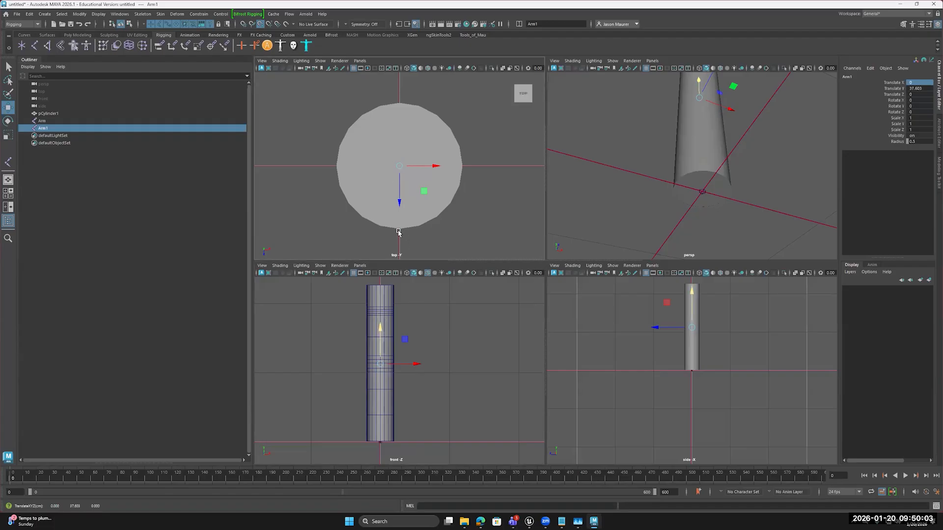
drag(380, 330, 386, 364)
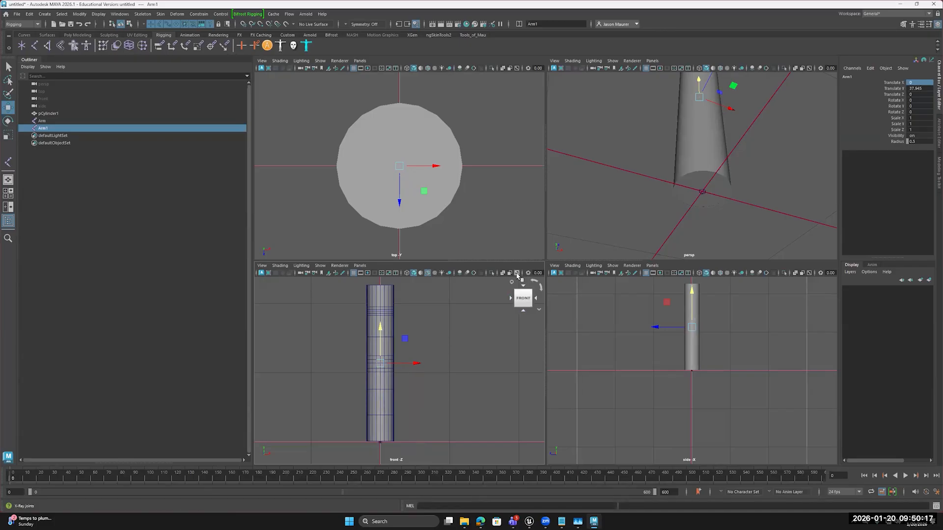
Enable X-Ray Joints in the maximized front view and select the Arm joint at the cylinder's base
key(space)
click(518, 70)
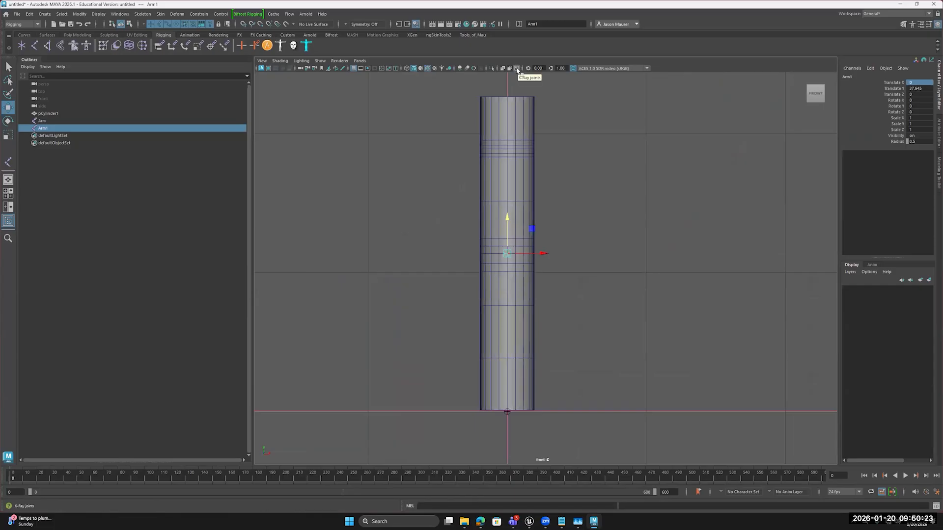
click(508, 416)
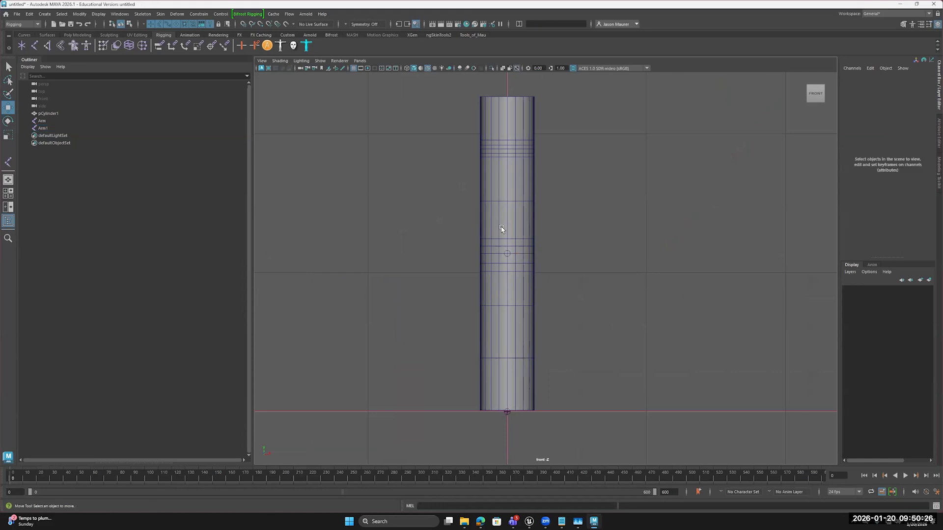
click(44, 128)
click(43, 121)
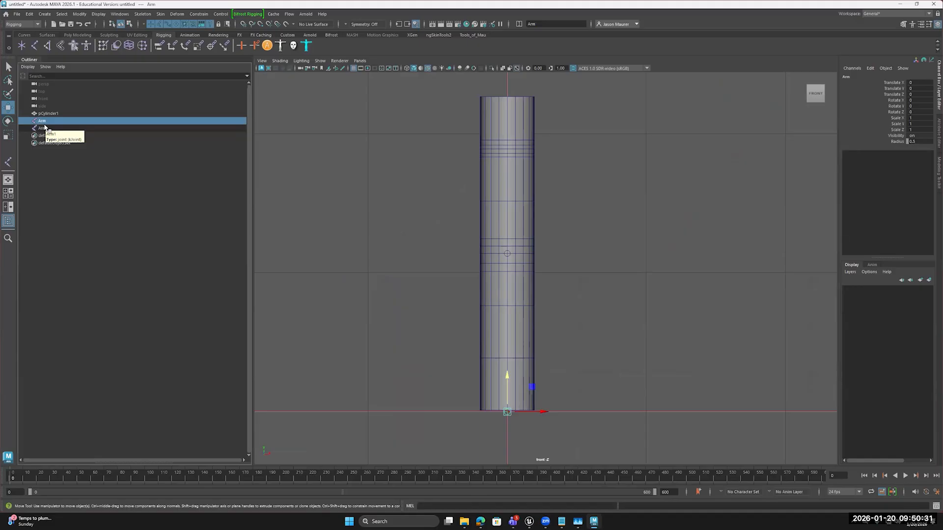
Duplicate the Arm1 joint and raise the copy to the upper group of edge loops at about Y 63
click(46, 128)
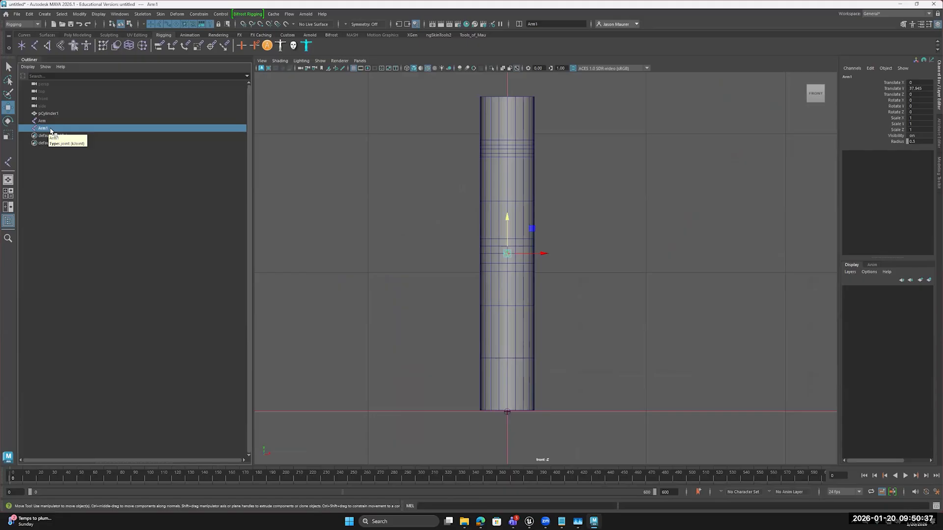
key(ctrl+d)
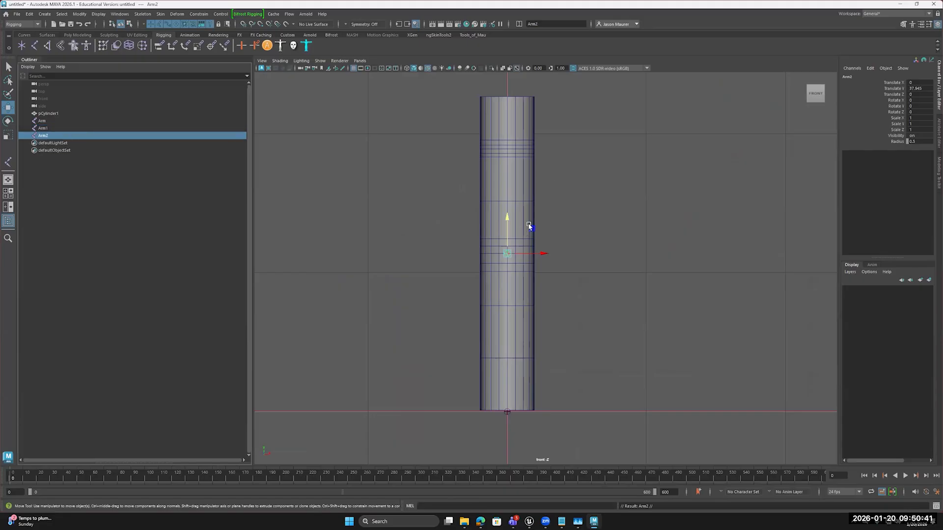
drag(506, 219, 505, 157)
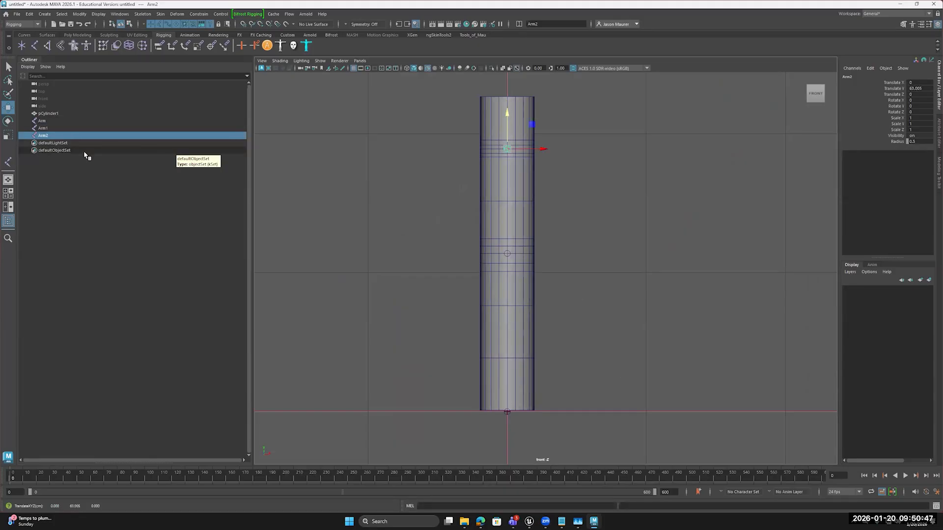
Parent Arm2 under Arm1 and Arm1 under Arm, and expand the Arm hierarchy
click(45, 137)
middle_drag(48, 139, 43, 128)
click(45, 128)
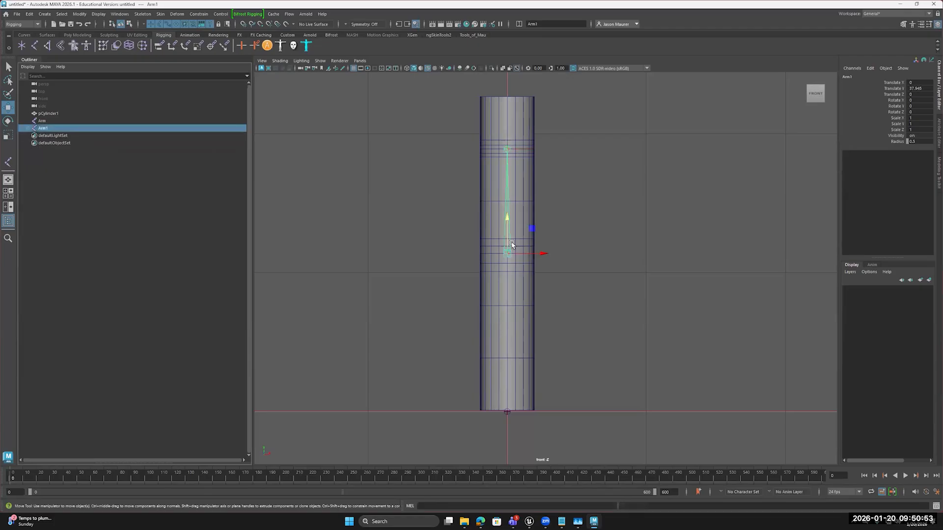
middle_drag(44, 128, 34, 123)
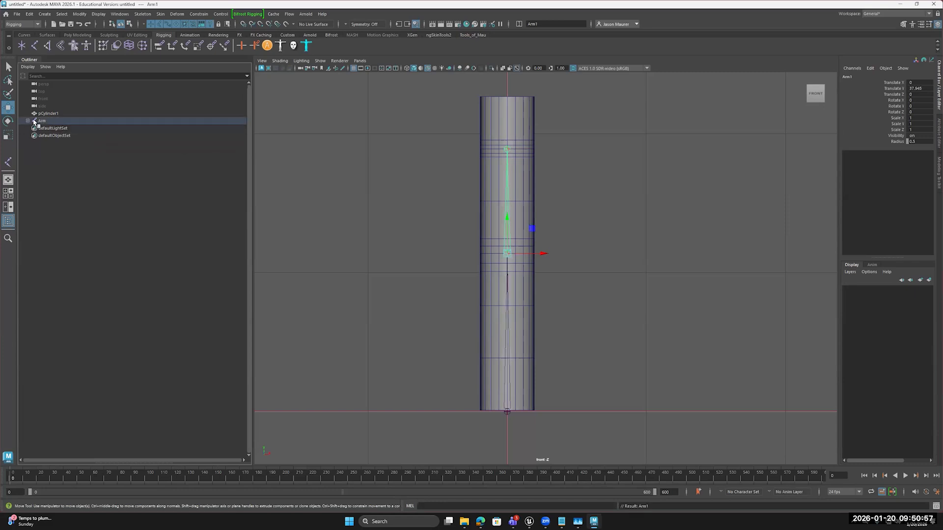
click(28, 121)
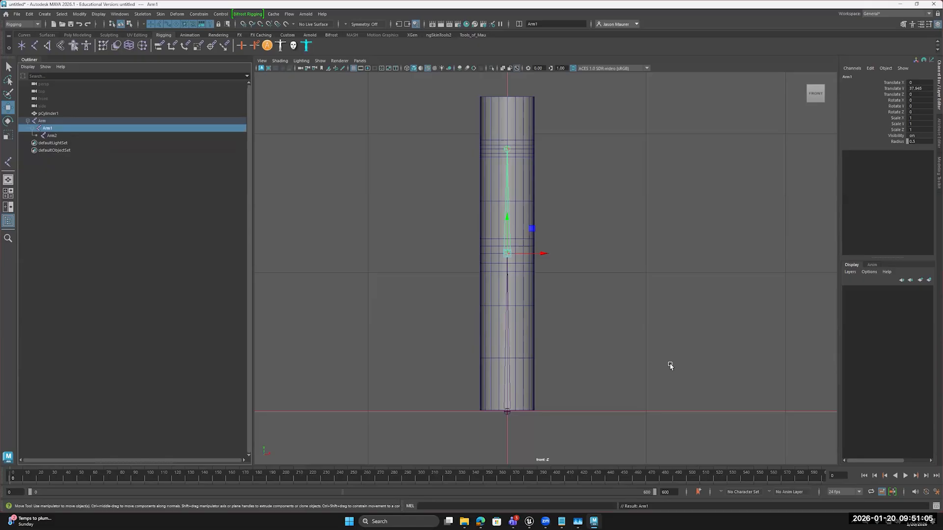
Test the chain by rotating the Arm root joint to about -52 degrees in Z, and undo the rotation
click(508, 413)
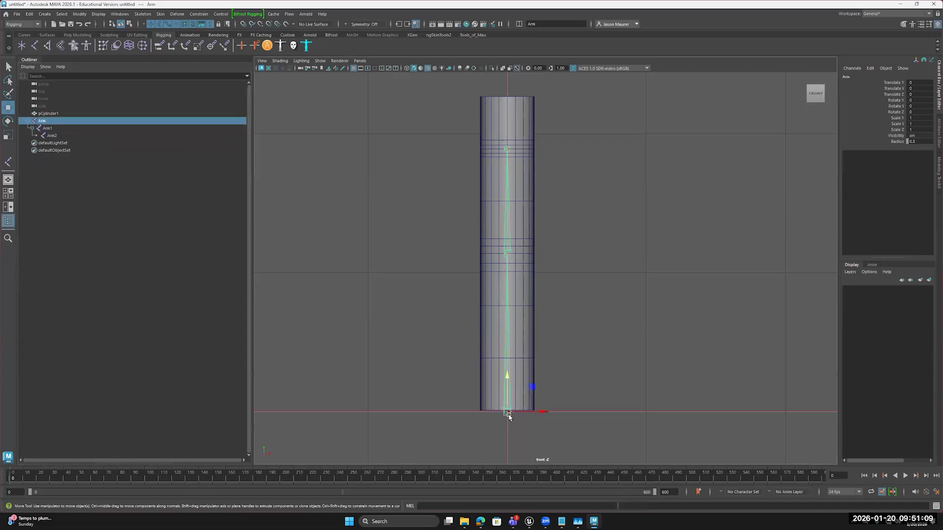
key(e)
drag(519, 387, 543, 406)
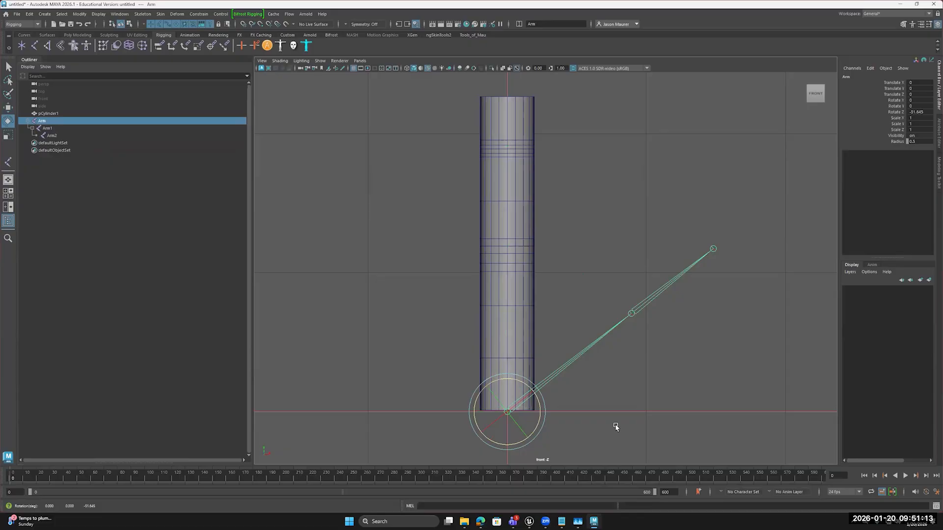
key(ctrl+z)
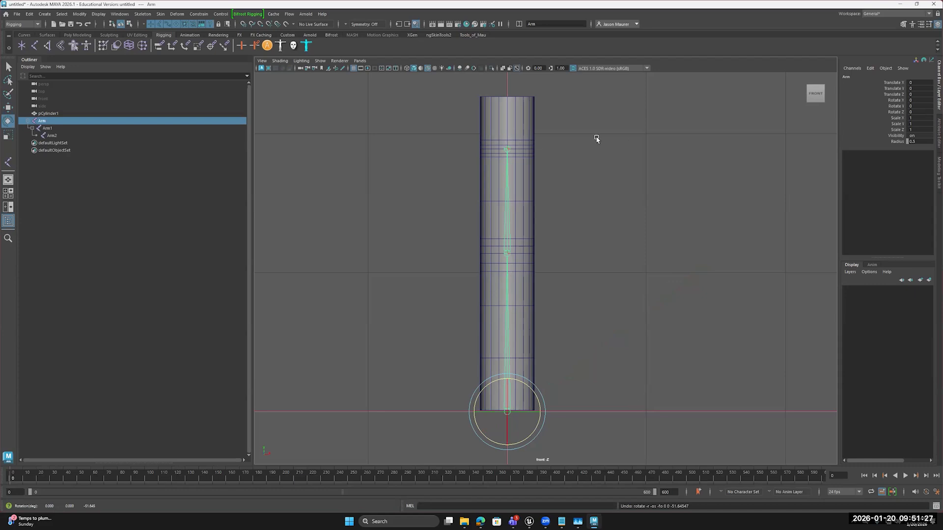
Duplicate Arm2, parent the copy under it, and raise the copy about 12.5 units in Y to the cylinder's top
click(506, 148)
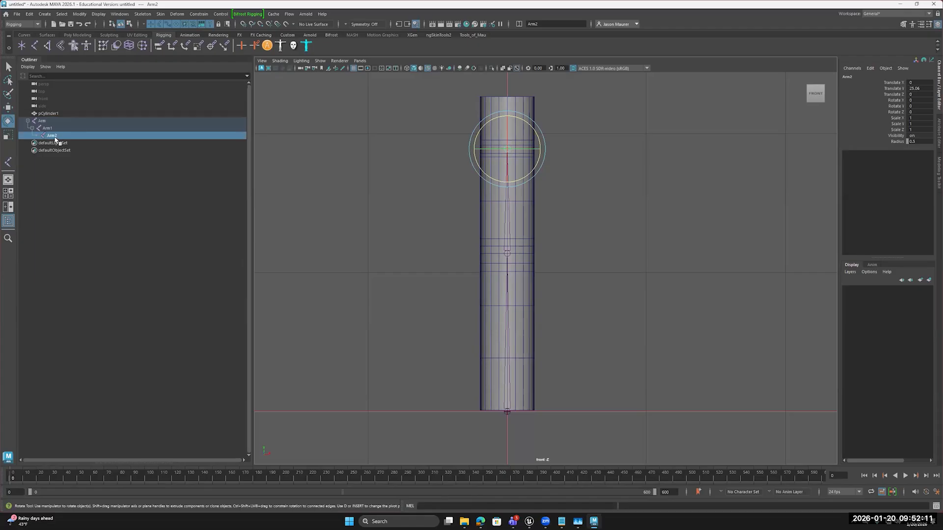
key(ctrl+d)
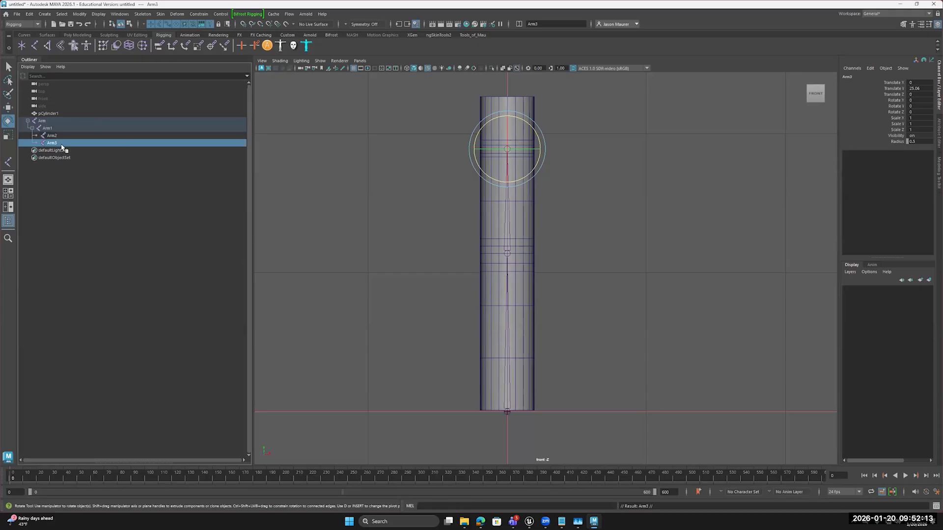
middle_drag(62, 146, 64, 133)
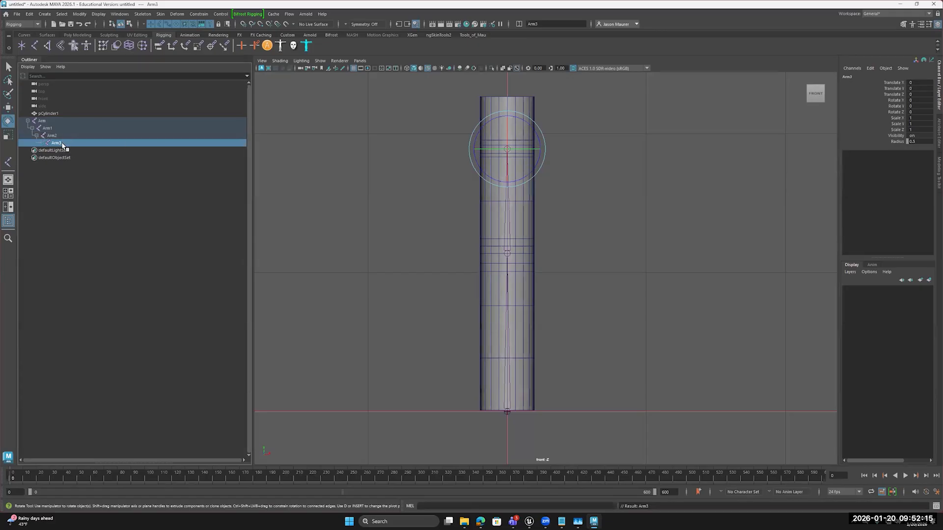
key(w)
drag(510, 113, 509, 61)
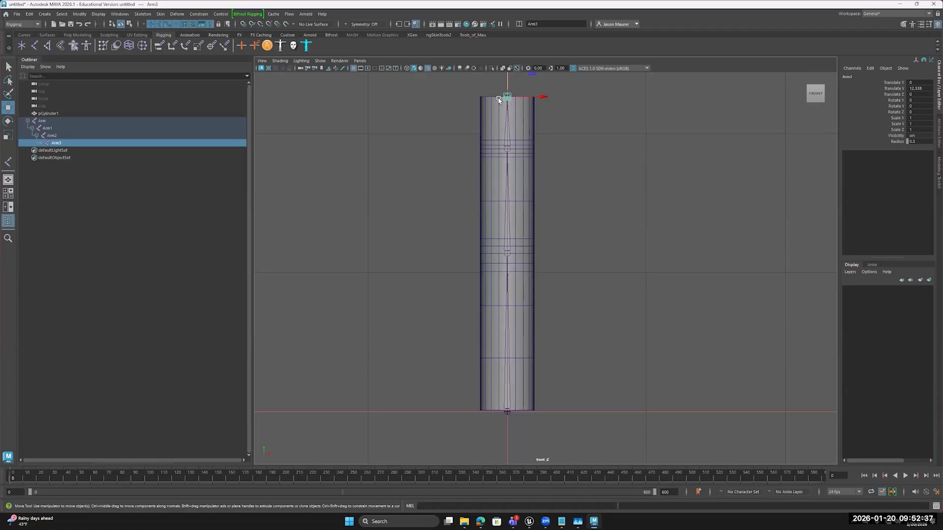
Examine the order of the joint hierarchy by selecting each joint in turn from Arm to Arm3
click(60, 128)
click(60, 122)
click(61, 129)
click(61, 137)
click(57, 143)
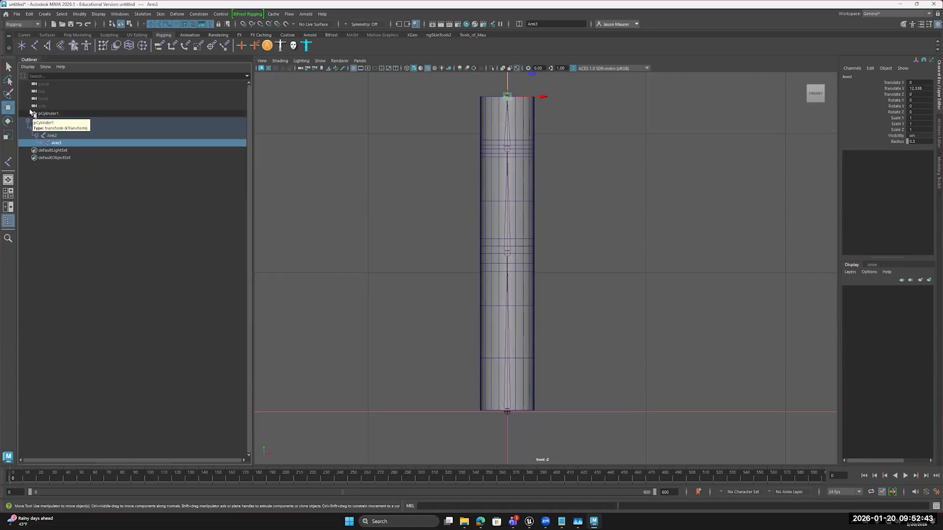
click(45, 121)
click(49, 129)
click(54, 136)
click(56, 143)
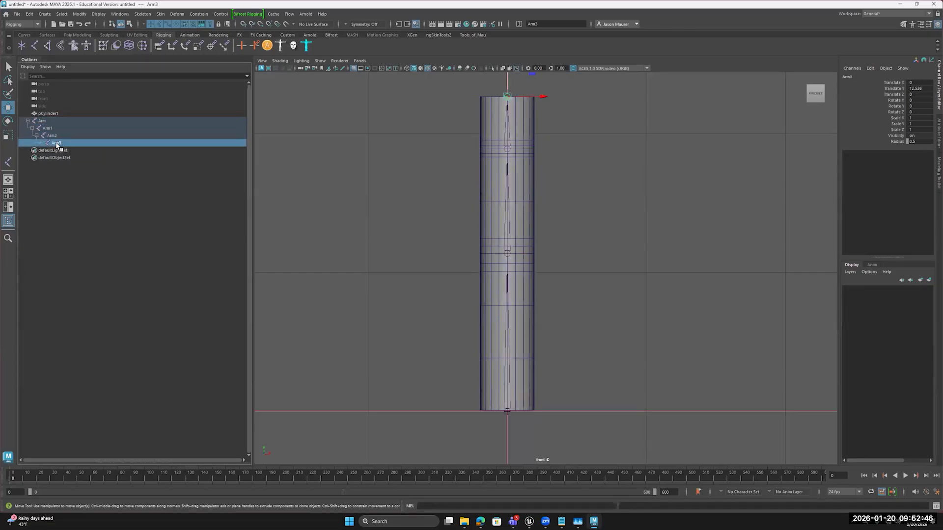
Select the whole chain from Arm to Arm3, unparent its joints and clear the selection
click(49, 123)
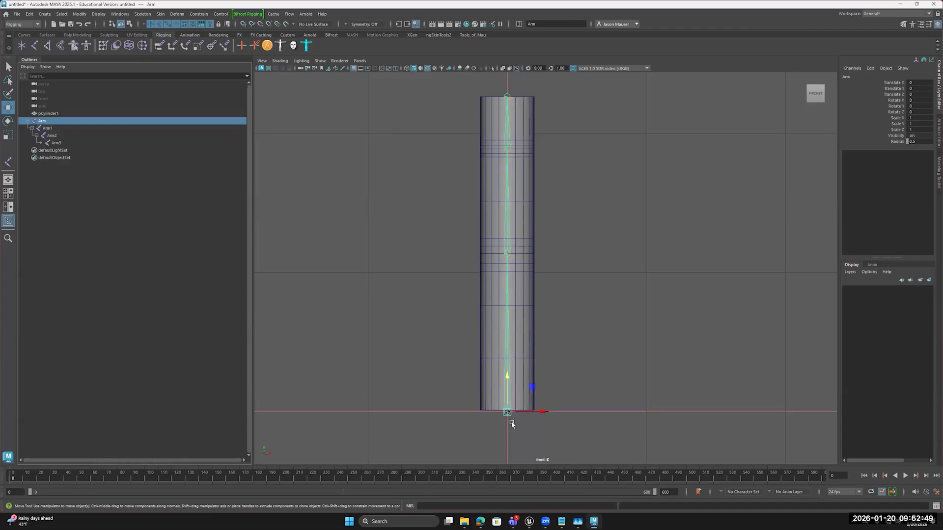
shift+click(56, 143)
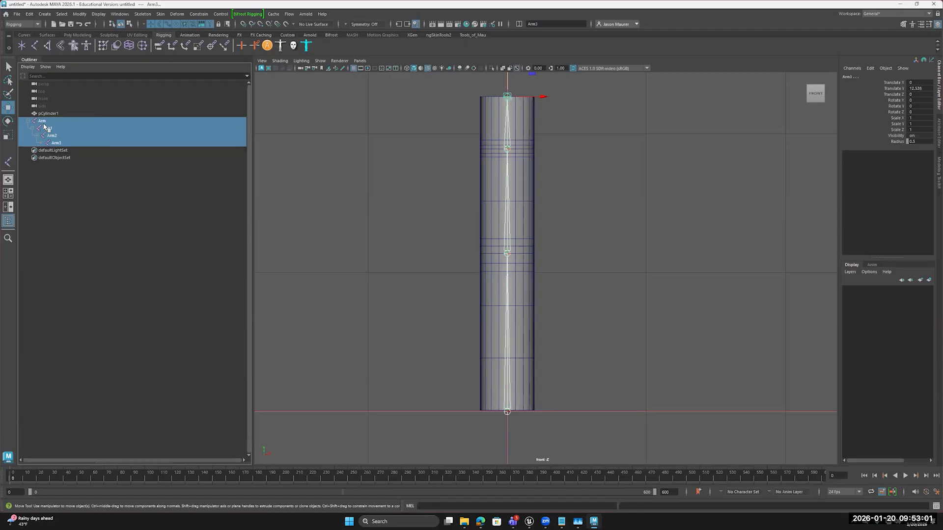
key(shift+p)
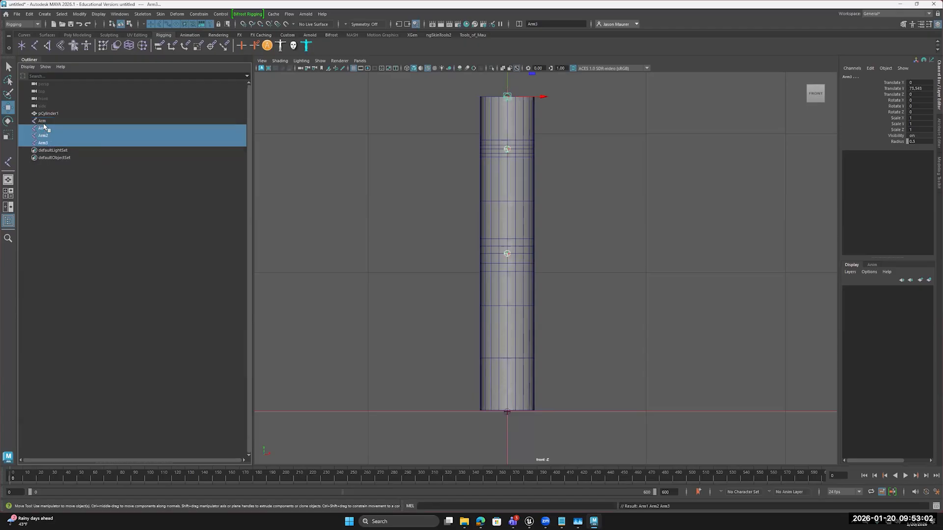
click(123, 202)
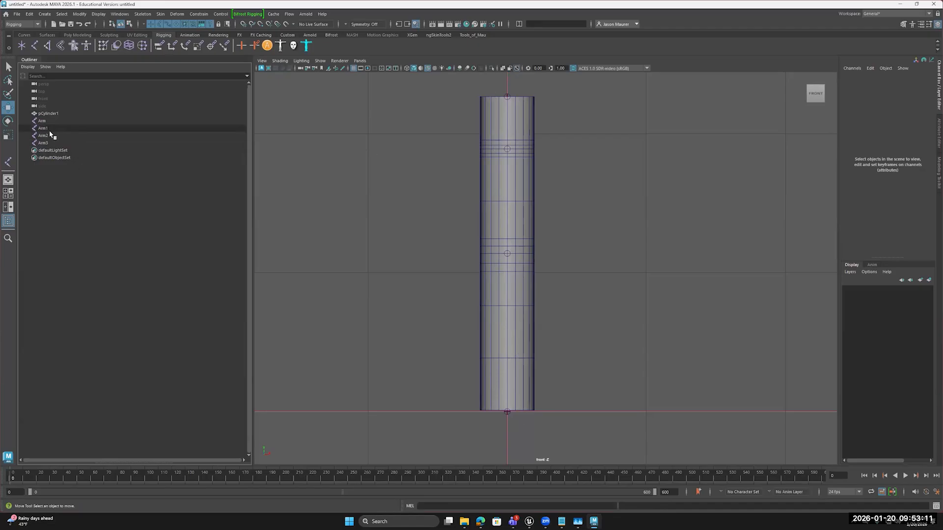
Parent the Arm3 joint under Arm2 and expand Arm2 to show its child
middle_drag(49, 143, 46, 137)
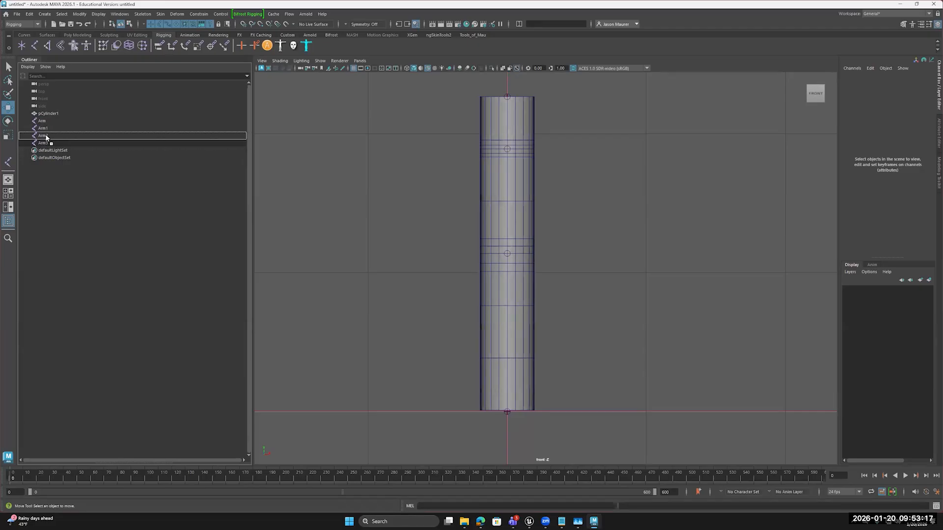
middle_drag(47, 137, 45, 136)
click(45, 136)
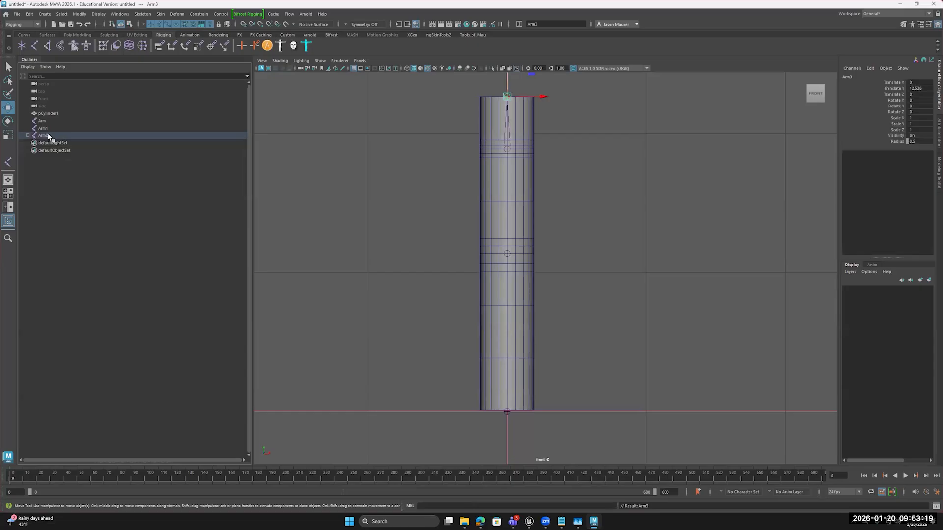
click(28, 136)
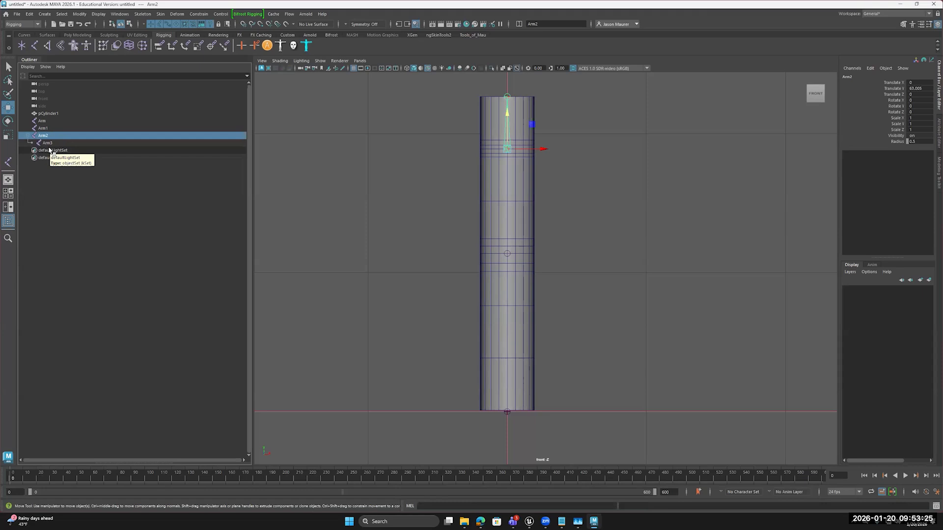
Check the joint display size setting
click(98, 14)
mouse_move(137, 101)
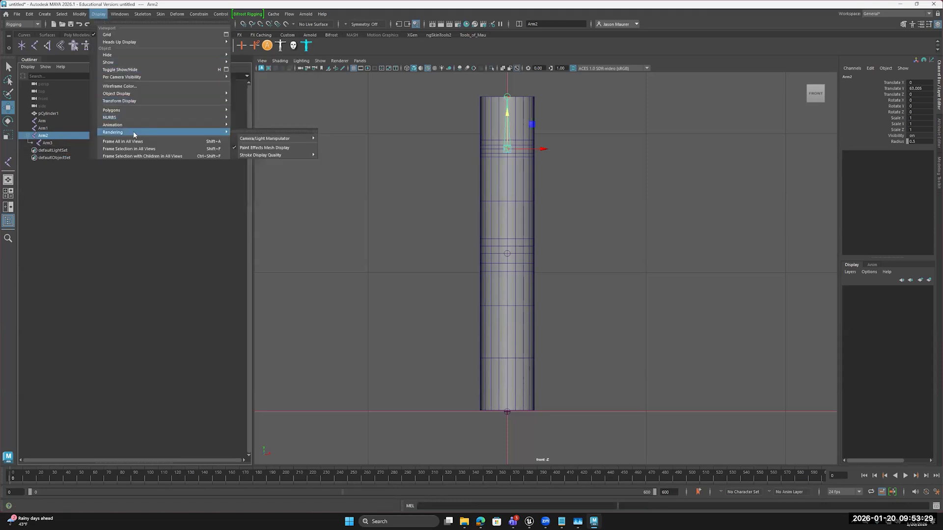
mouse_move(135, 125)
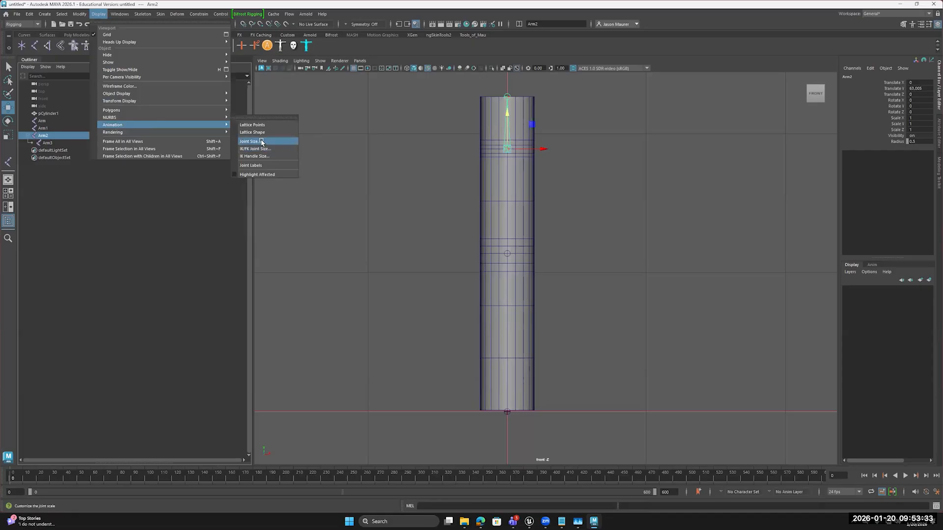
click(260, 142)
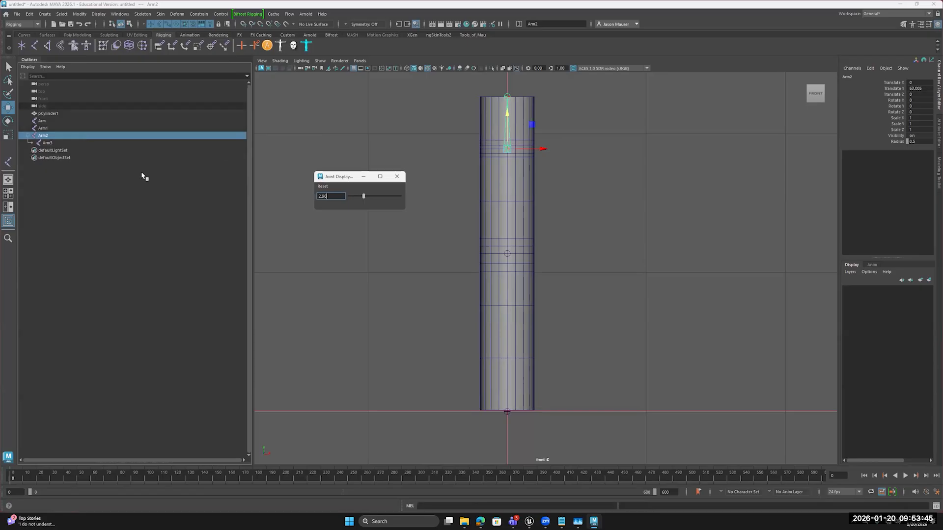
click(401, 176)
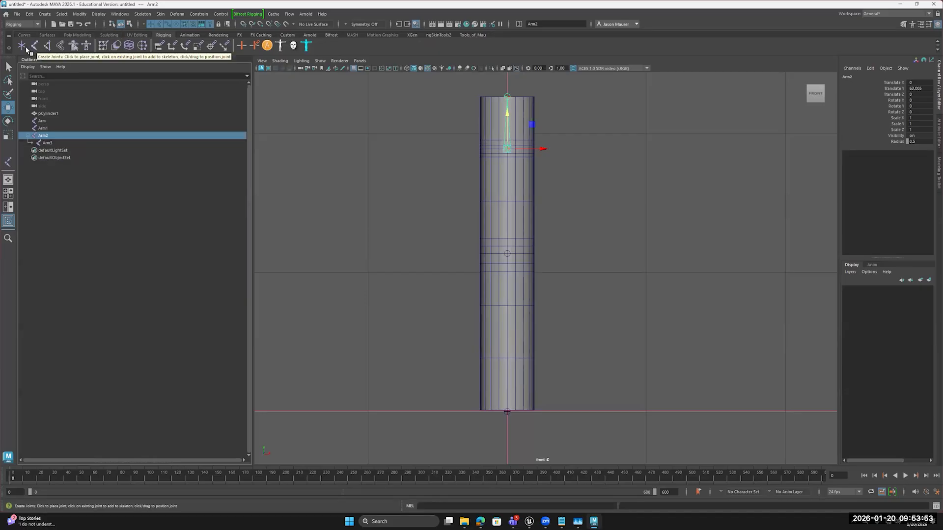
Delete all the arm joints and place a single new joint at the origin at the cylinder's base
shift+click(46, 143)
key(Delete)
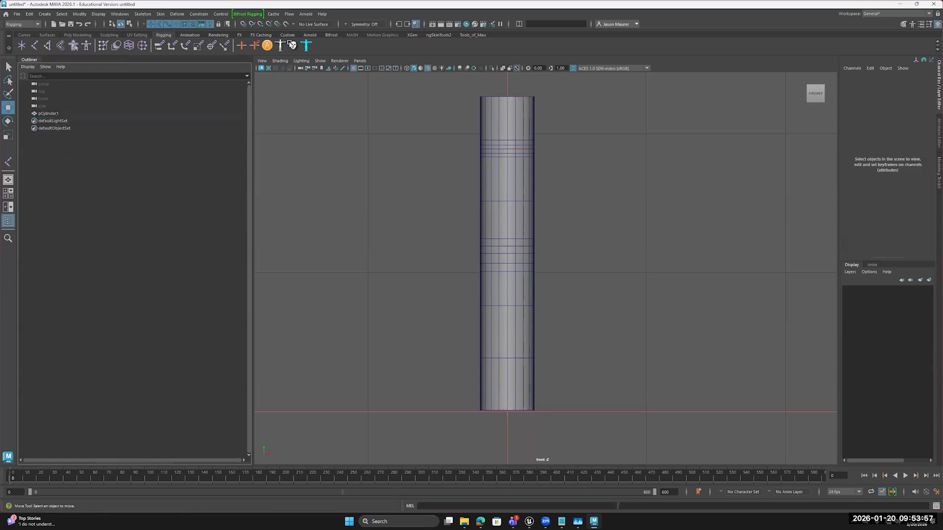
click(34, 46)
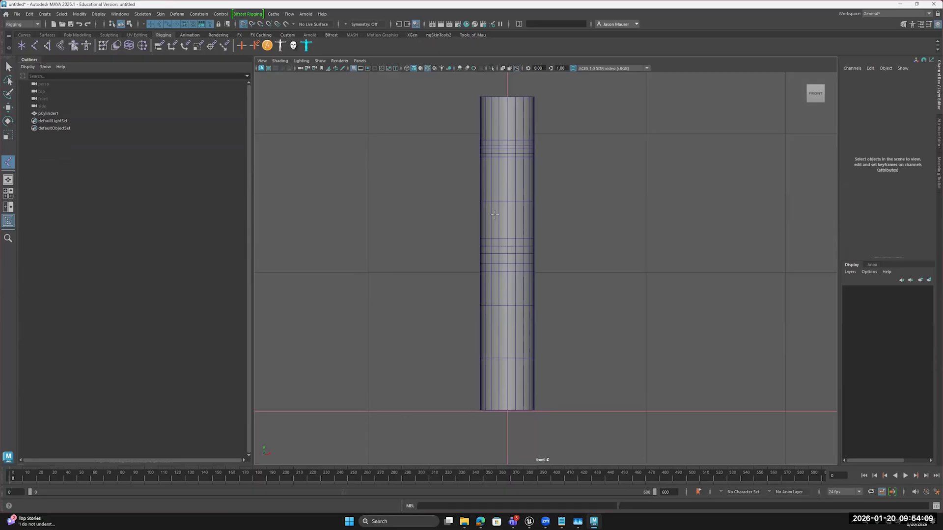
click(507, 412)
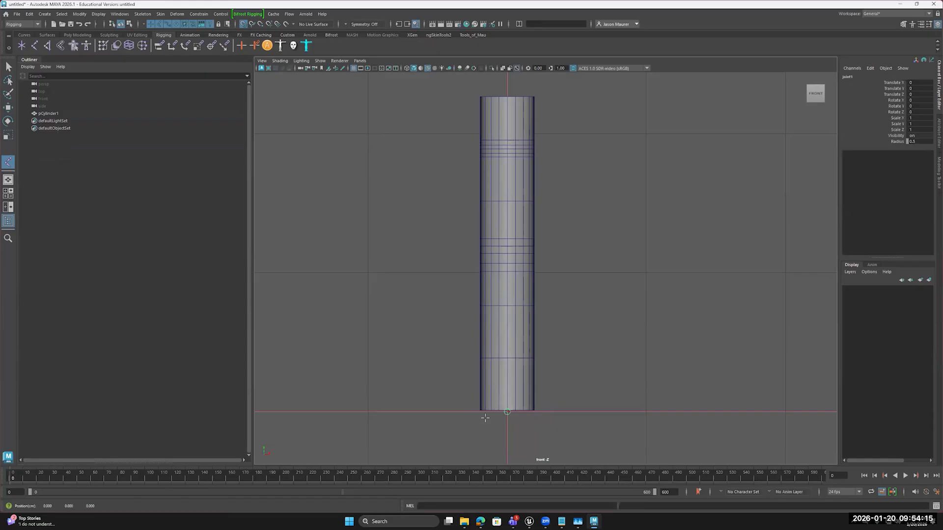
key(Return)
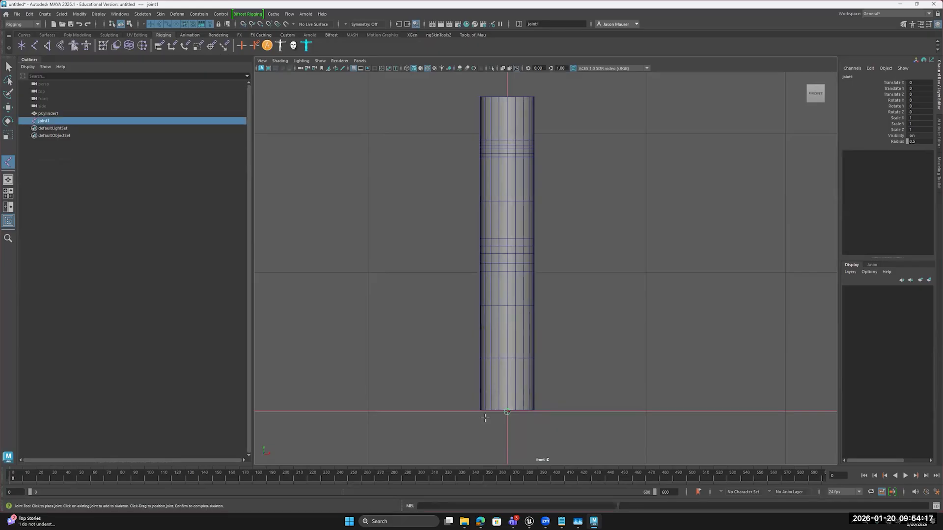
key(w)
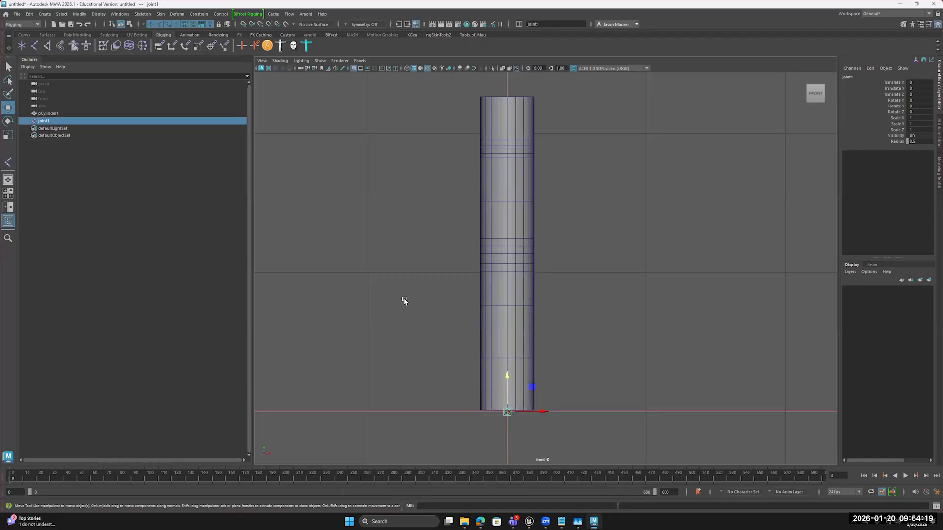
Rename the new joint Arm and clear the selection
click(44, 120)
click(45, 121)
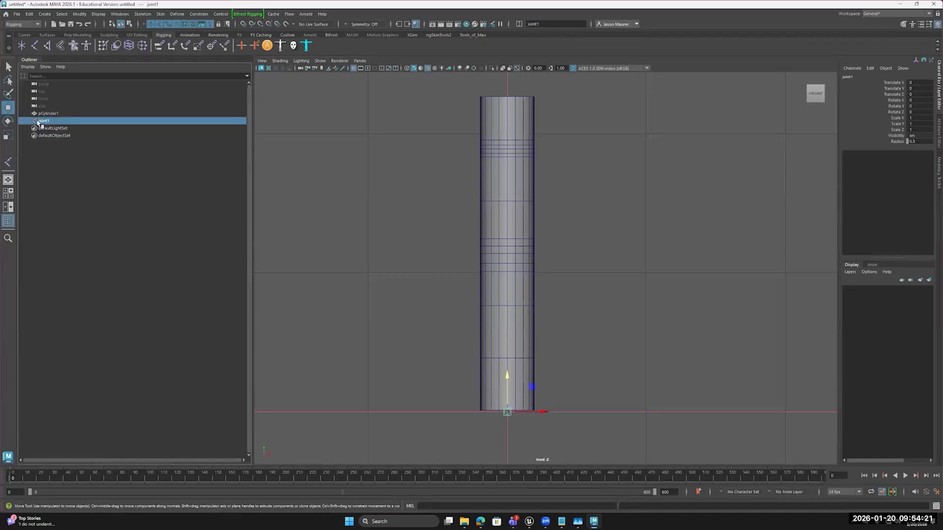
double_click(46, 122)
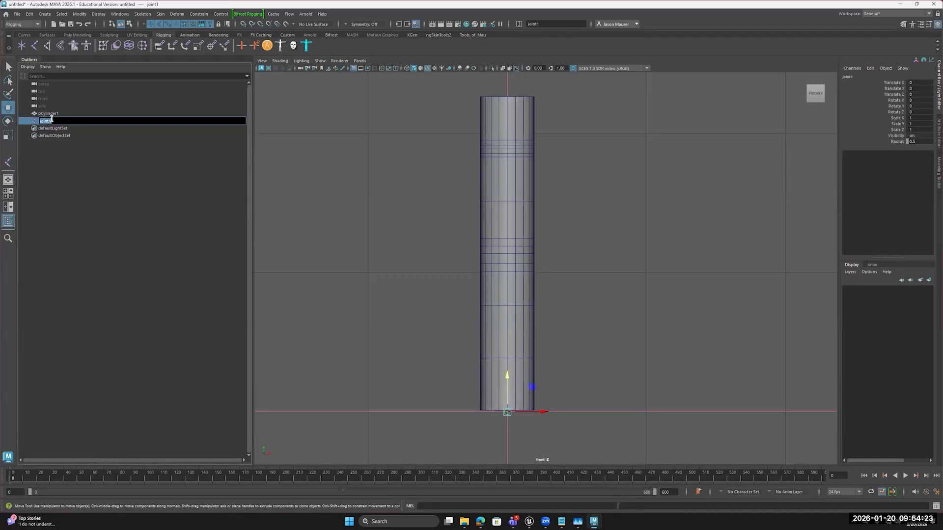
text(Arm)
key(Return)
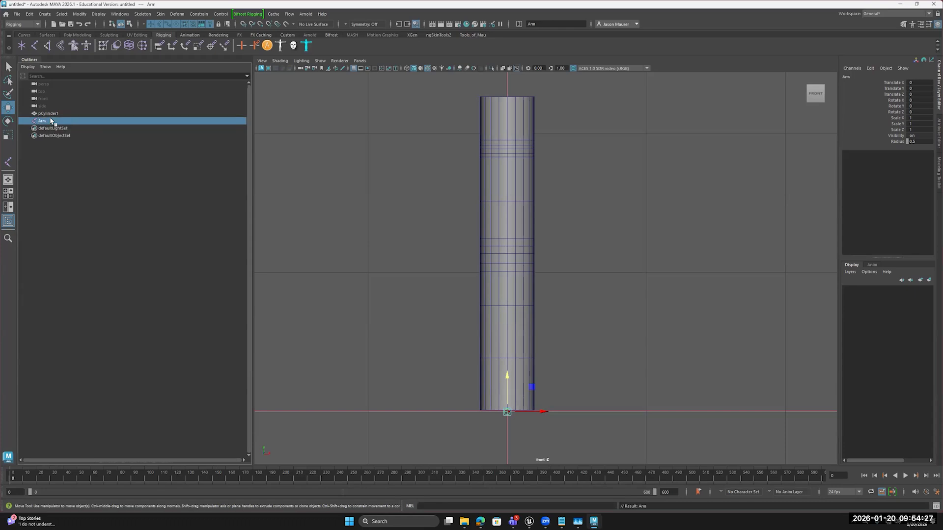
click(88, 166)
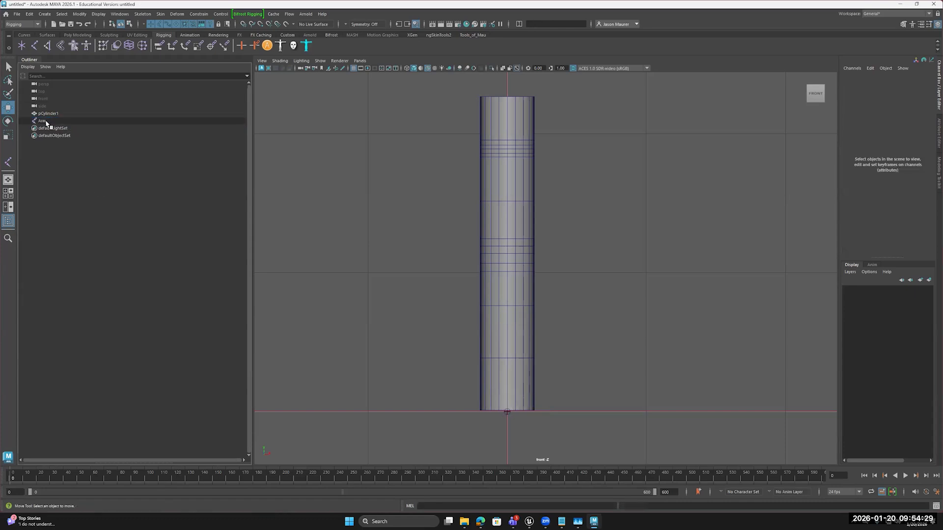
Duplicate the Arm joint and snap the copy up to the centre loop of the cylinder's middle edge-loop cluster, at about Y 37.9
click(47, 122)
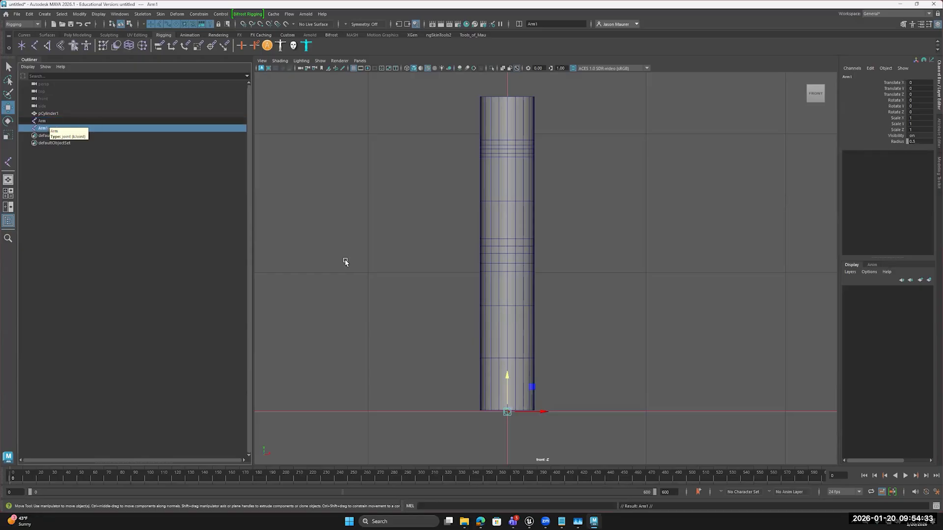
key(ctrl+d)
drag(507, 376, 509, 221)
scroll(511, 223, up, 1)
scroll(505, 268, up, 8)
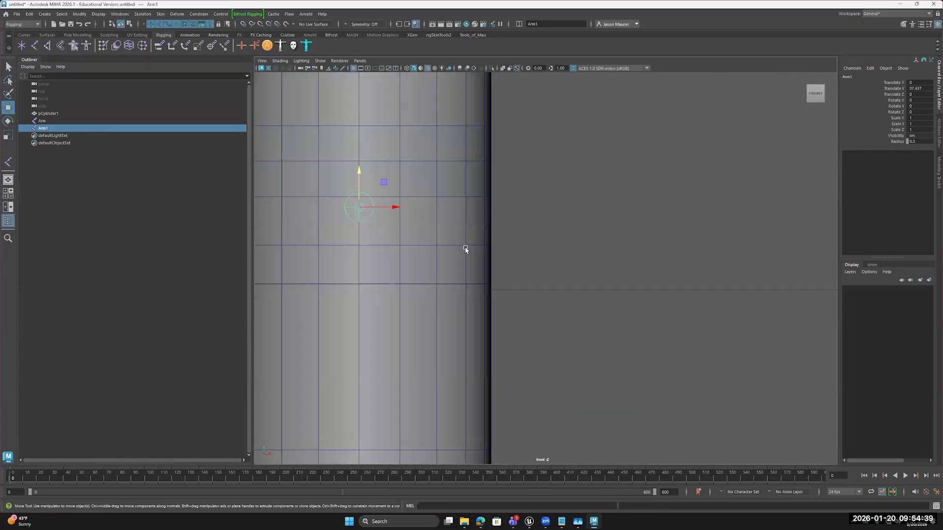
alt+middle_drag(529, 245, 614, 273)
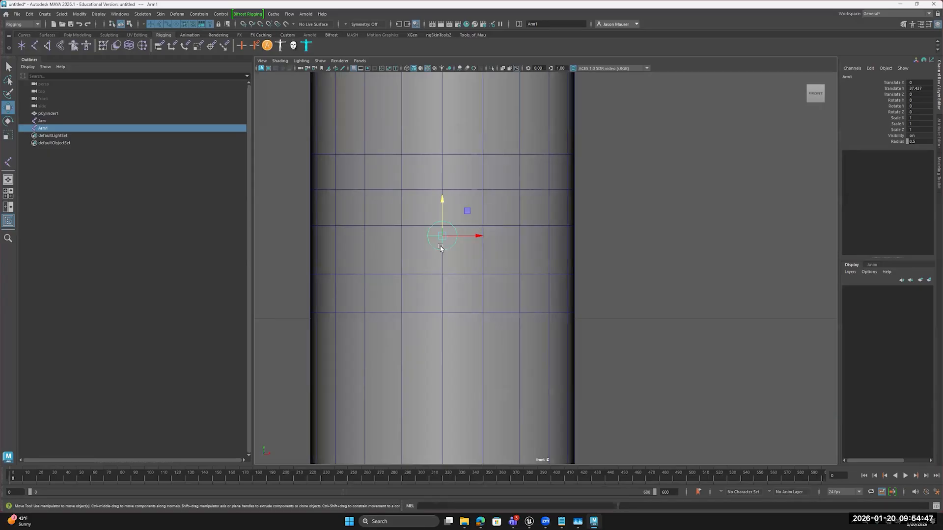
key(v)
drag(445, 203, 440, 224)
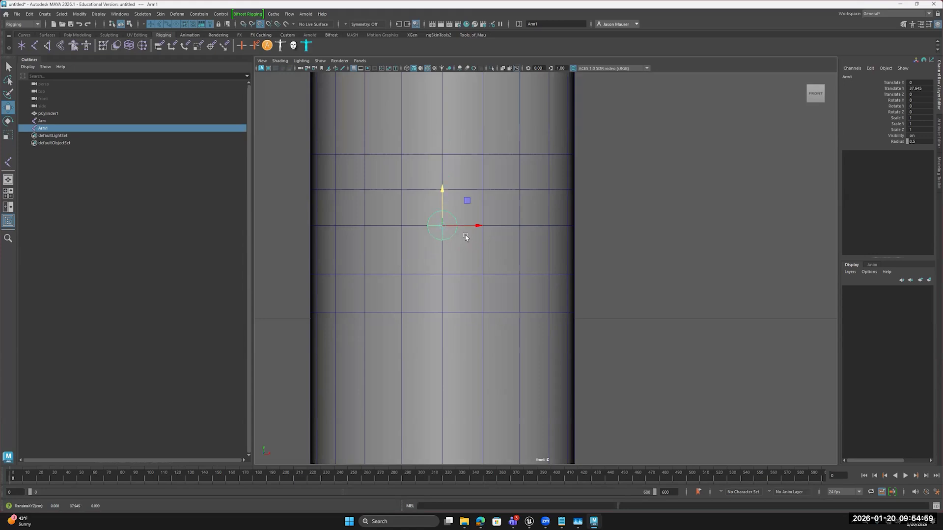
Try snapping the Arm1 joint freely to a mesh point in the four-view layout, undo it, and re-snap the joint vertically to the middle loop
key(space)
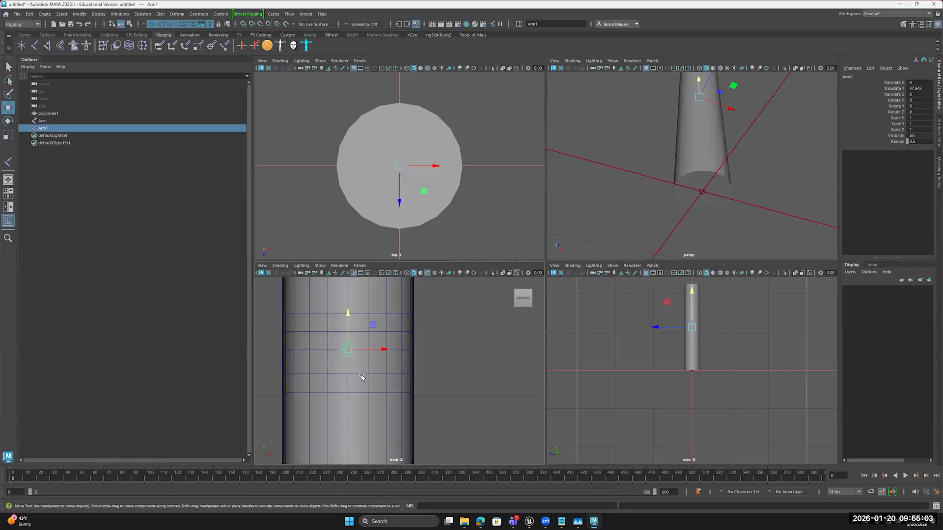
key(v)
mouse_move(347, 349)
mouse_down()
mouse_move(348, 385)
mouse_move(344, 347)
mouse_move(277, 319)
mouse_move(300, 364)
mouse_move(406, 362)
mouse_move(325, 361)
mouse_move(367, 302)
mouse_move(391, 339)
mouse_move(345, 359)
mouse_up()
key(ctrl+z)
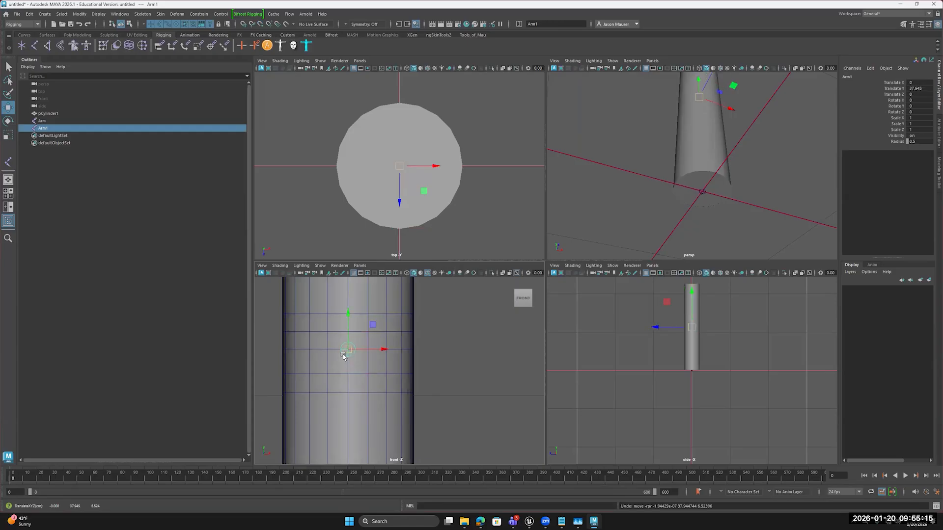
key(v)
drag(348, 318, 347, 350)
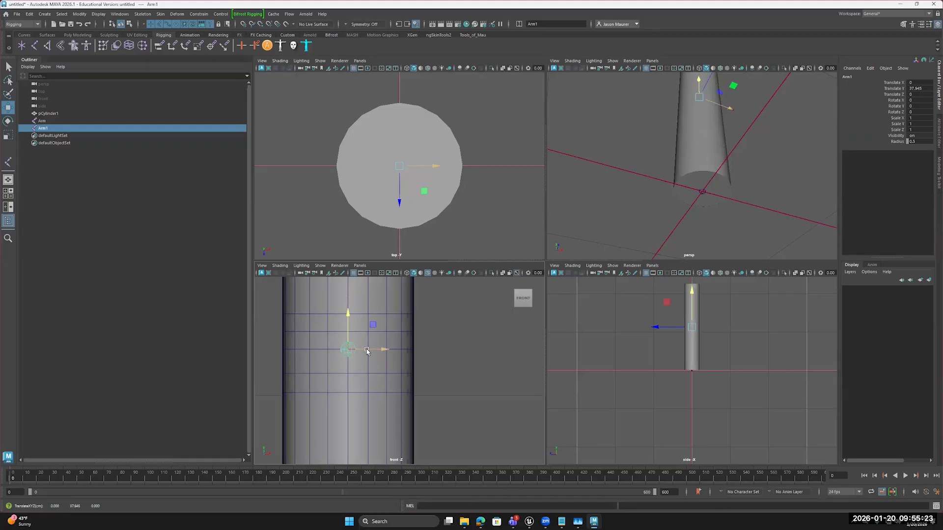
Duplicate the Arm1 joint and raise the copy to the centre of the upper edge-loop cluster, at about Y 63
scroll(437, 345, down, 5)
key(space)
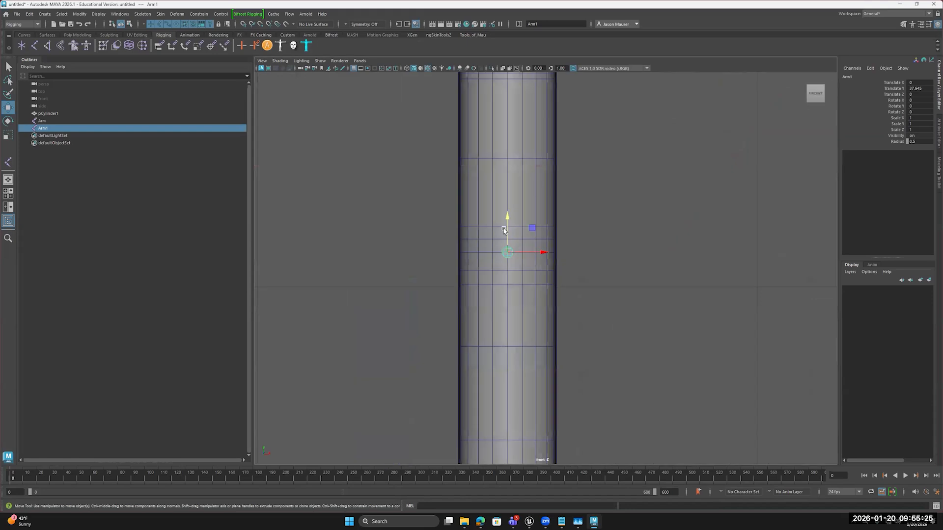
key(ctrl+d)
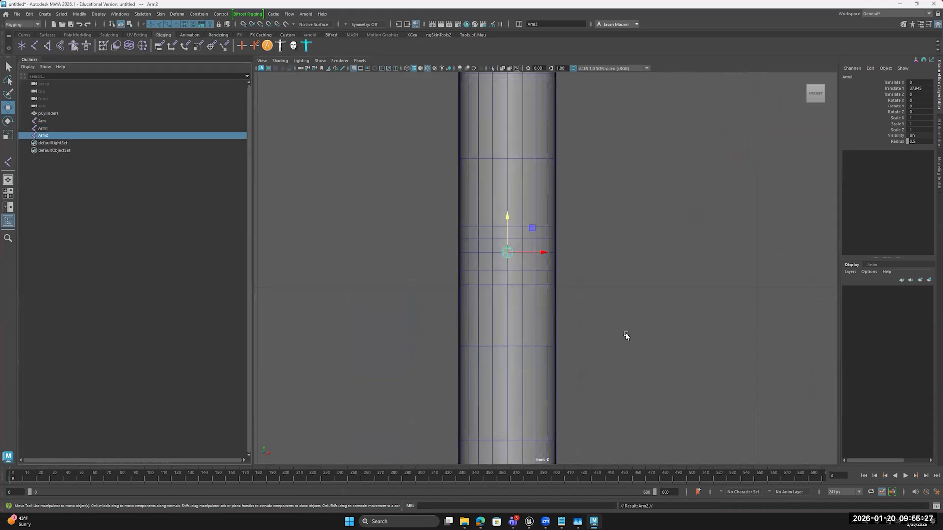
scroll(604, 219, down, 1)
alt+middle_drag(606, 289, 613, 334)
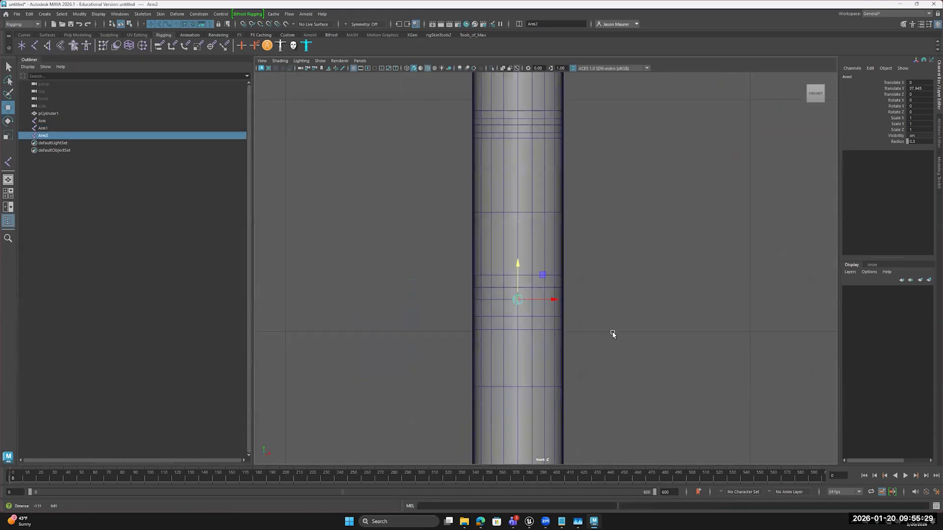
drag(510, 370, 510, 198)
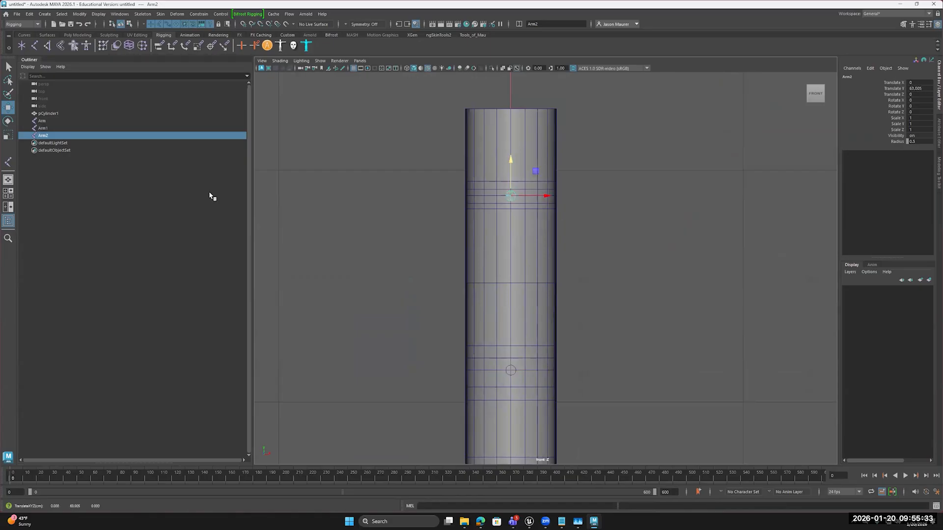
Duplicate the Arm2 joint and raise the copy to just below the cylinder's top edge, at about Y 74.2
key(ctrl+d)
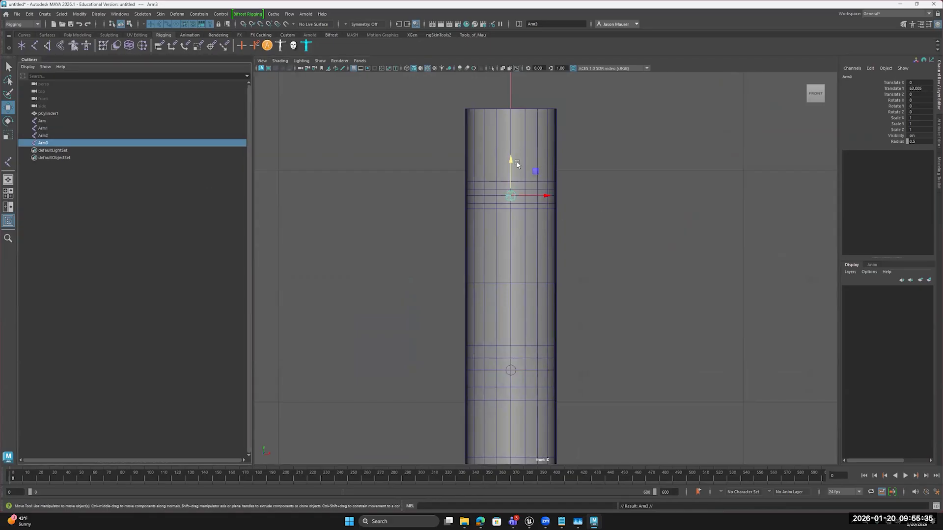
drag(511, 160, 508, 82)
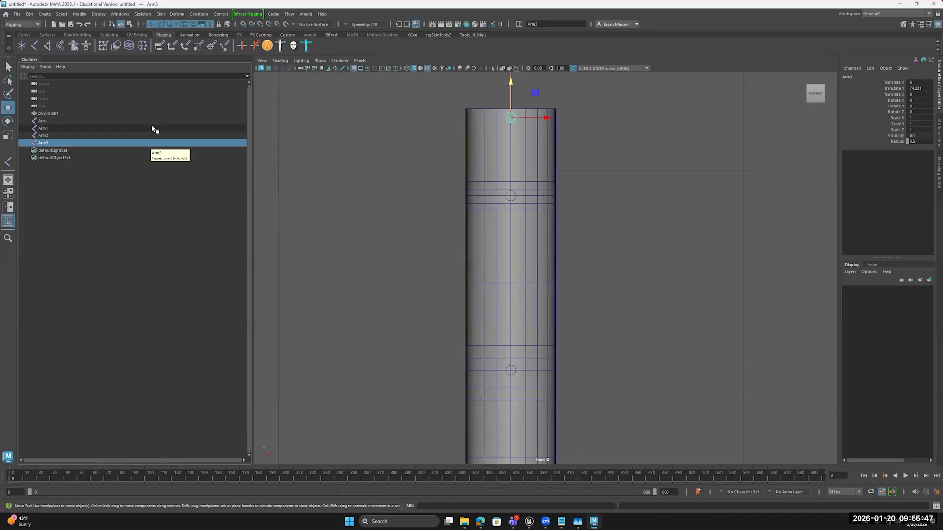
key(Up)
Parent the Arm3 joint under Arm2, and Arm2 under Arm1
click(54, 144)
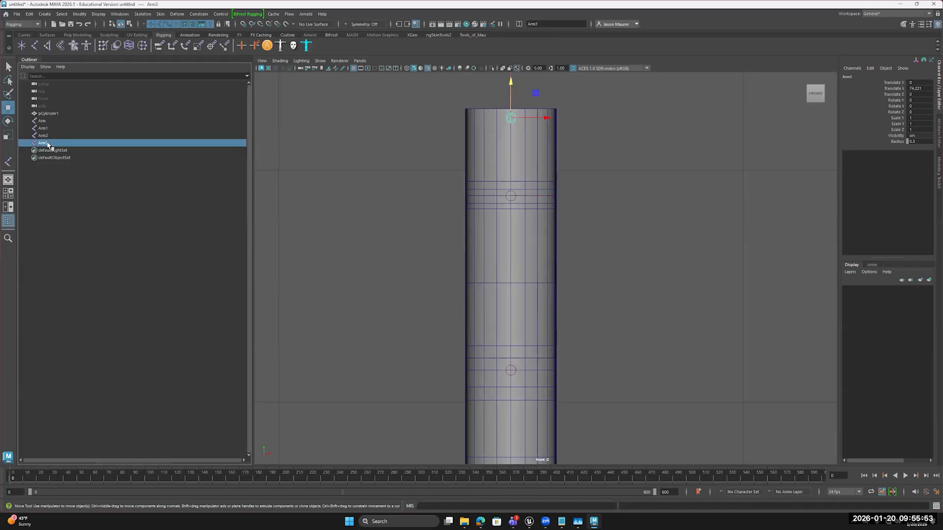
shift+click(59, 137)
key(p)
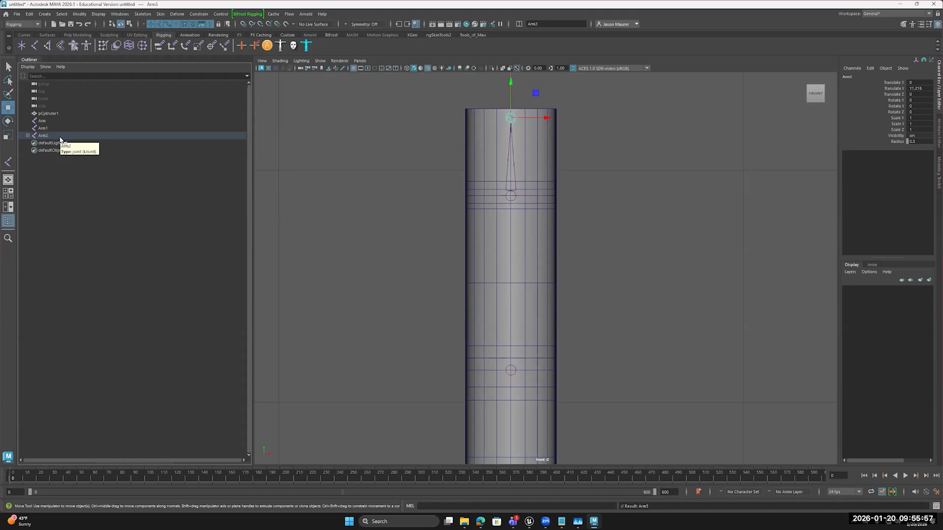
click(58, 136)
ctrl+click(54, 129)
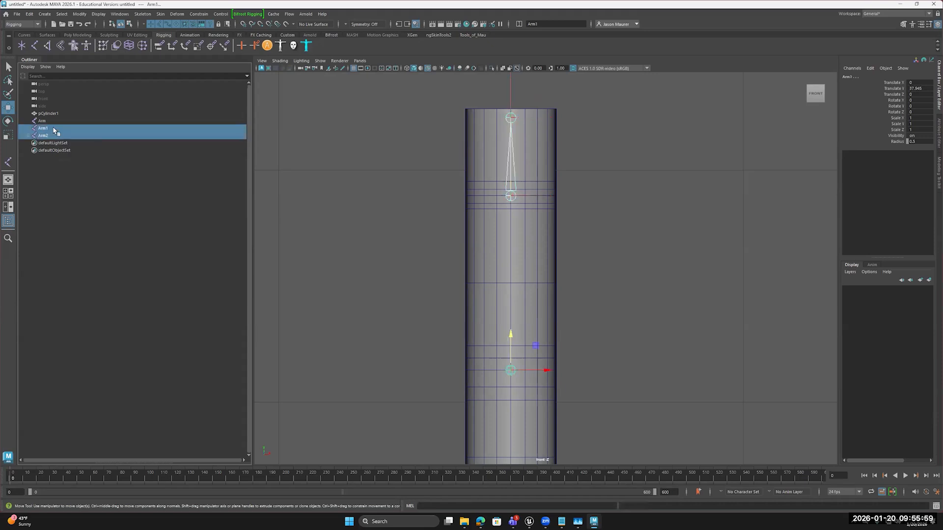
key(p)
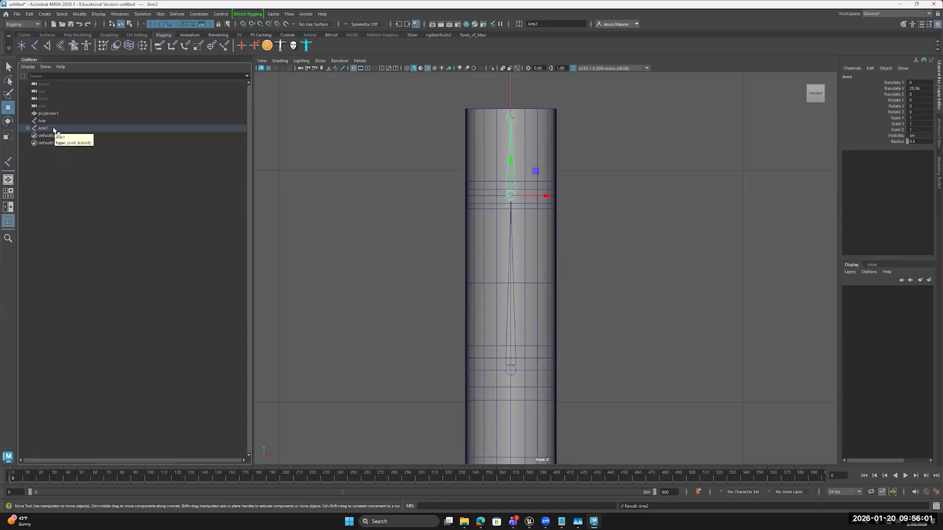
Parent the Arm1 joint under Arm and expand the whole Arm hierarchy
click(54, 129)
ctrl+click(53, 122)
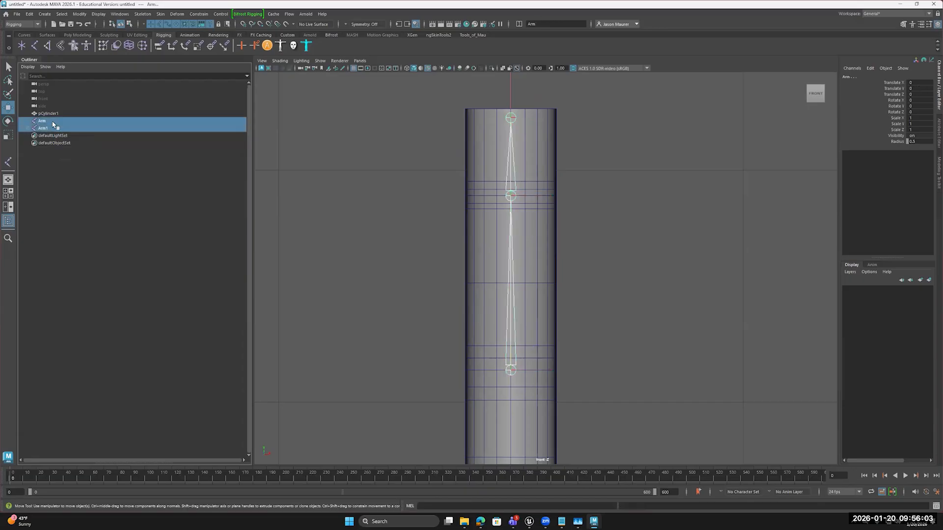
key(p)
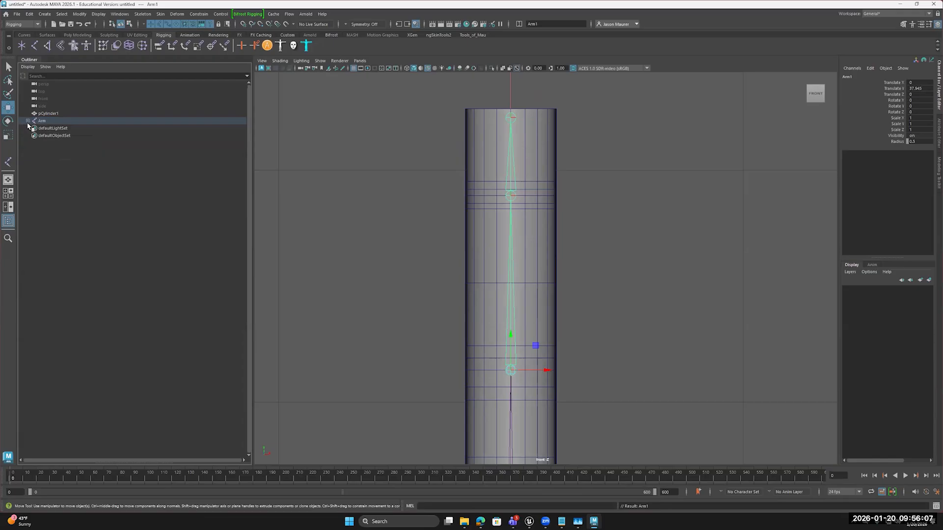
click(28, 120)
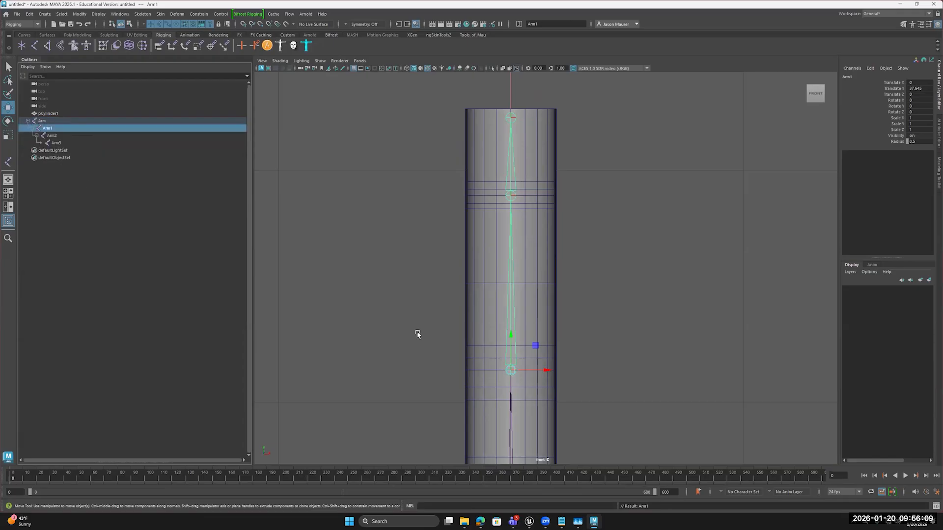
scroll(552, 363, down, 2)
alt+middle_drag(615, 252, 577, 150)
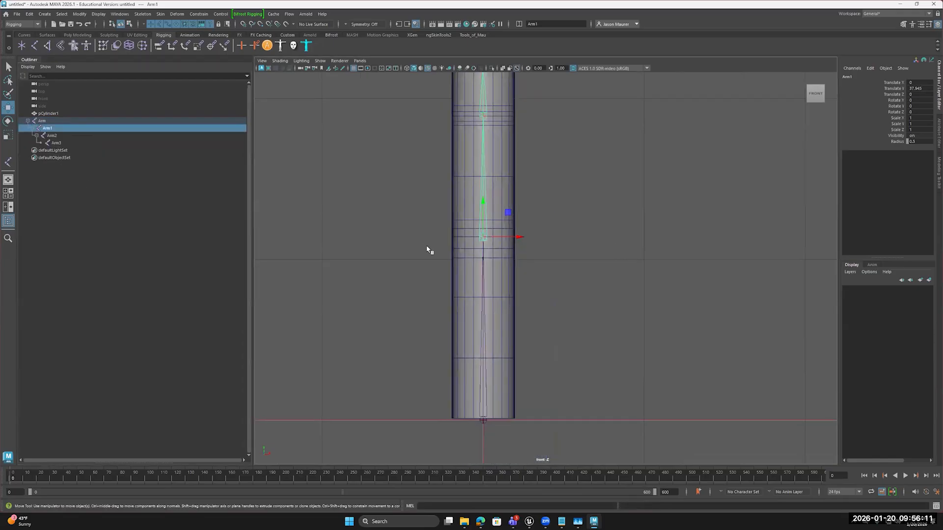
Select the Arm root and compare the chain's display without X-Ray Joints, in wireframe, and in shaded mode
click(47, 122)
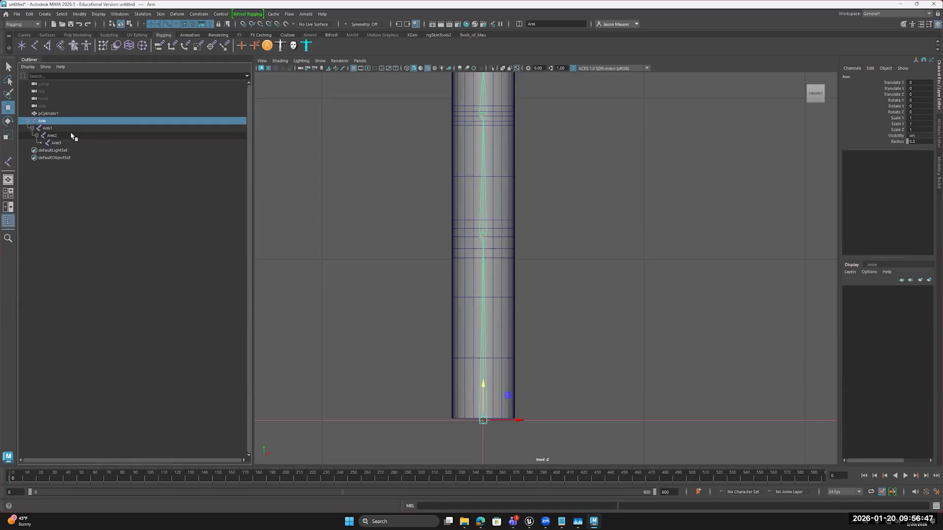
click(516, 69)
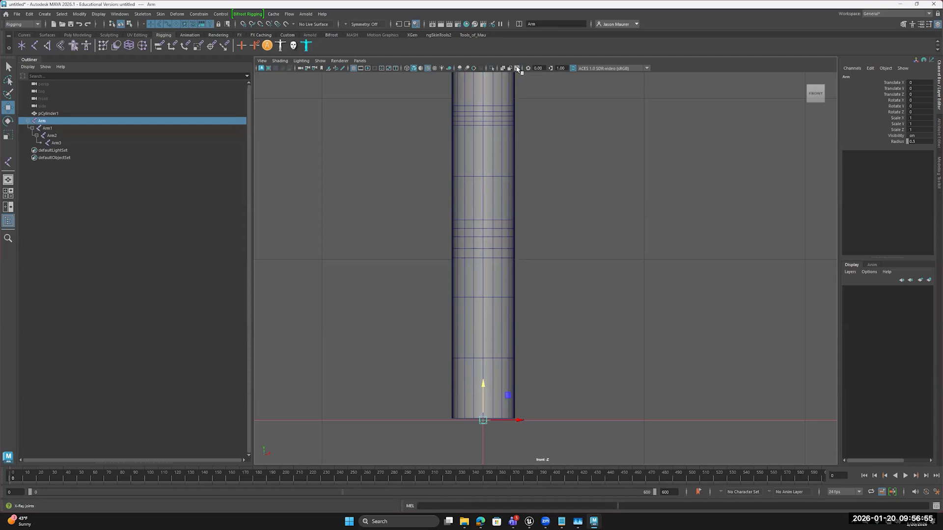
key(4)
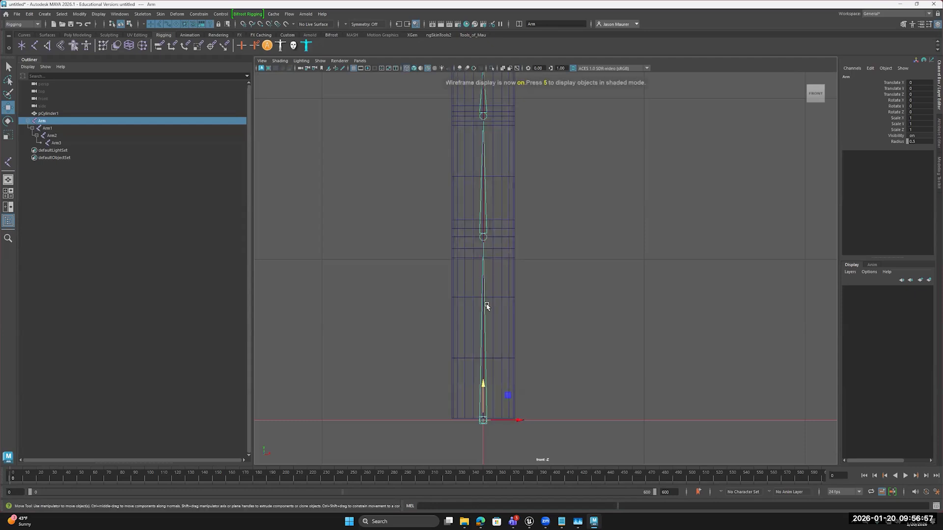
key(5)
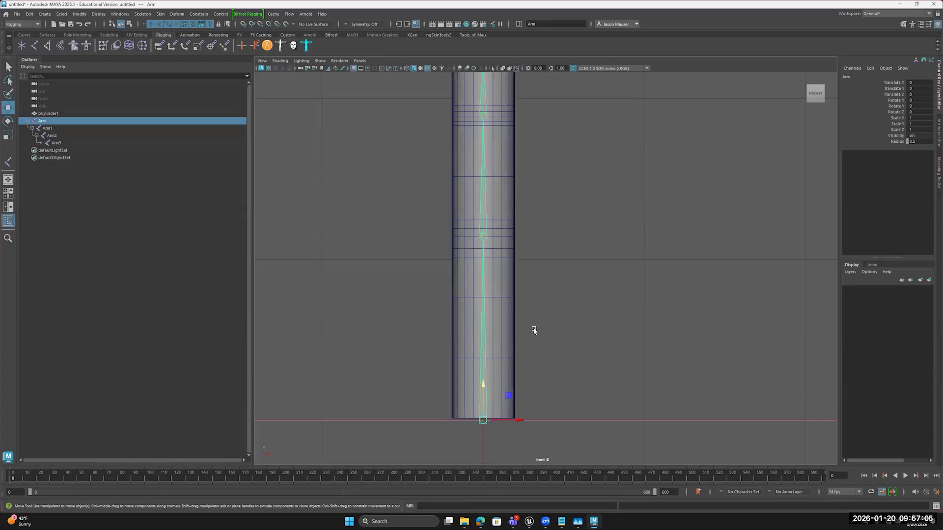
scroll(558, 324, down, 4)
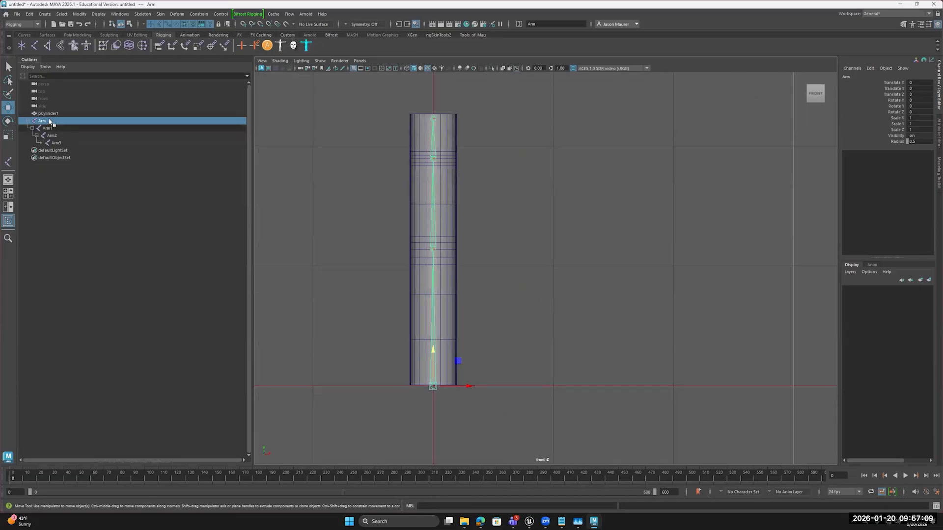
Test the chain by rotating the Arm1 joint about 90 degrees in Z, undo the rotation and clear the selection
key(Down)
key(Down)
key(Down)
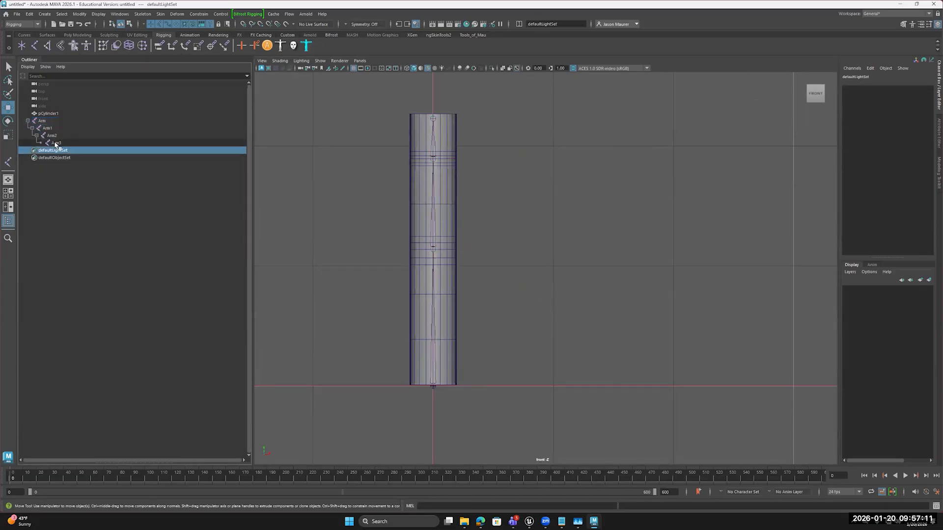
key(Up)
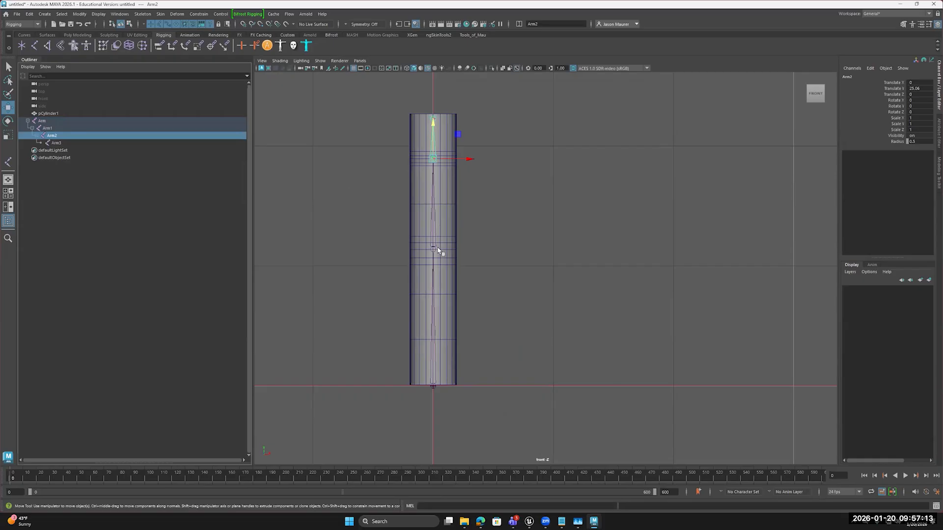
key(Up)
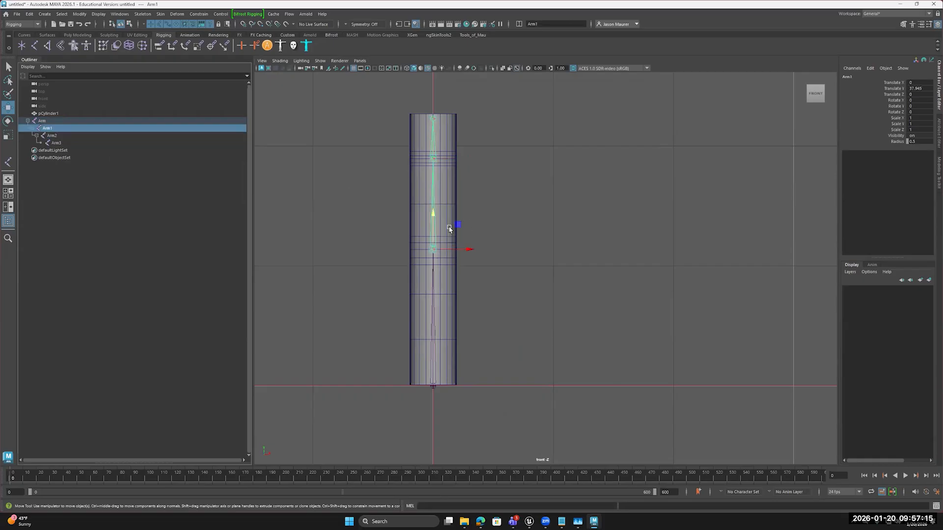
key(e)
drag(451, 223, 370, 207)
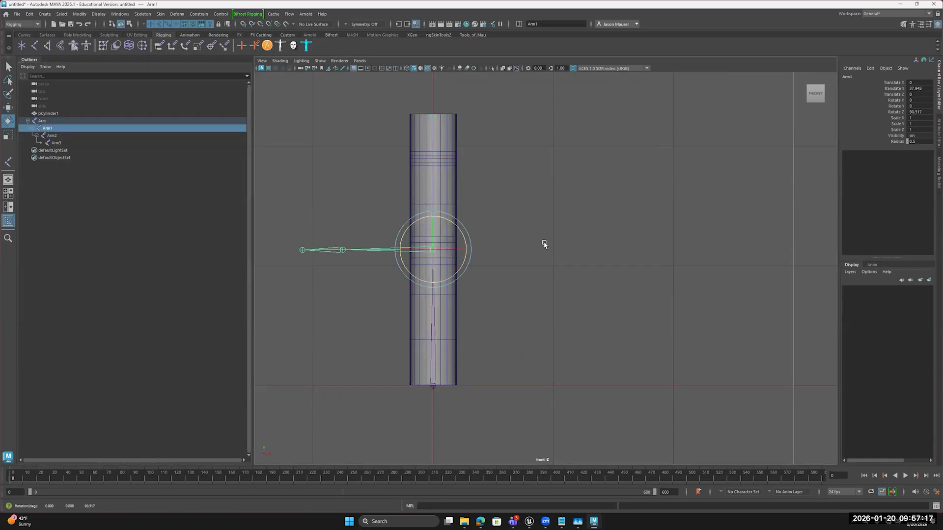
key(ctrl+z)
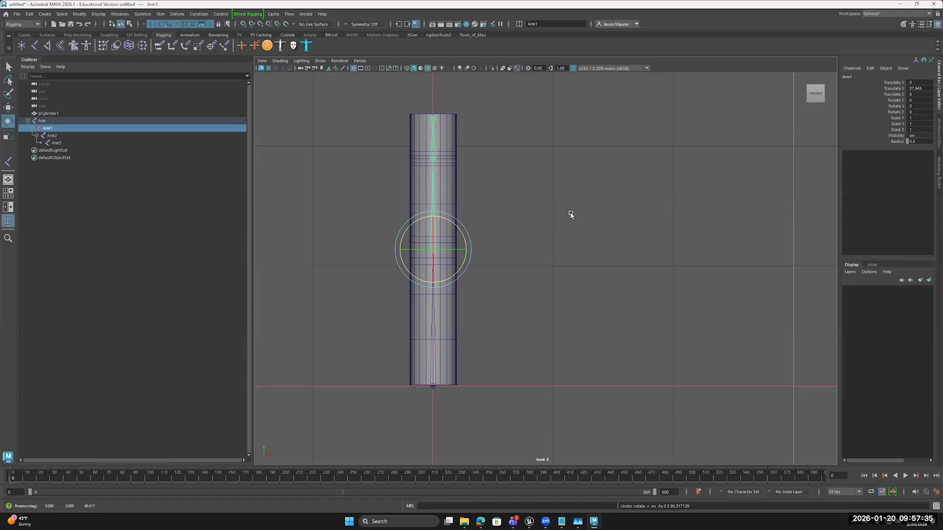
click(377, 100)
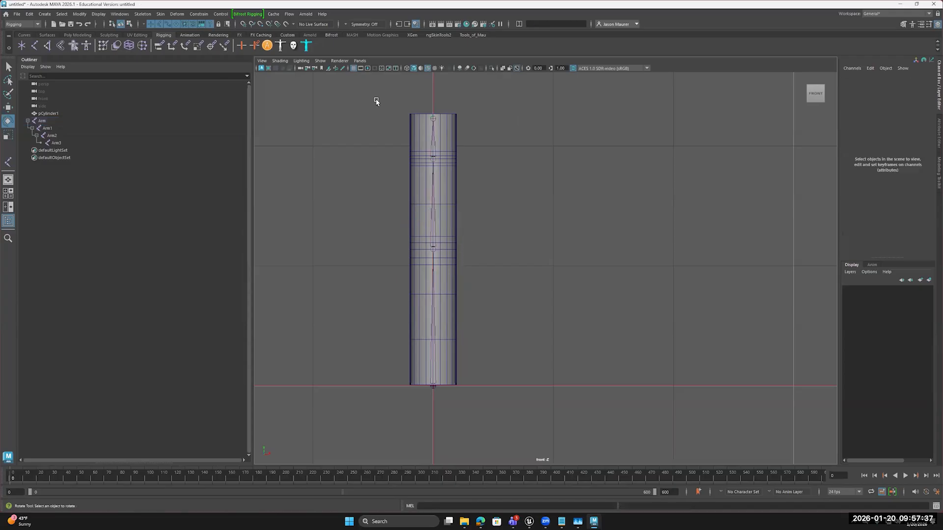
Open the Bind Skin options from the Rigging menu set and reset them to their defaults
click(22, 24)
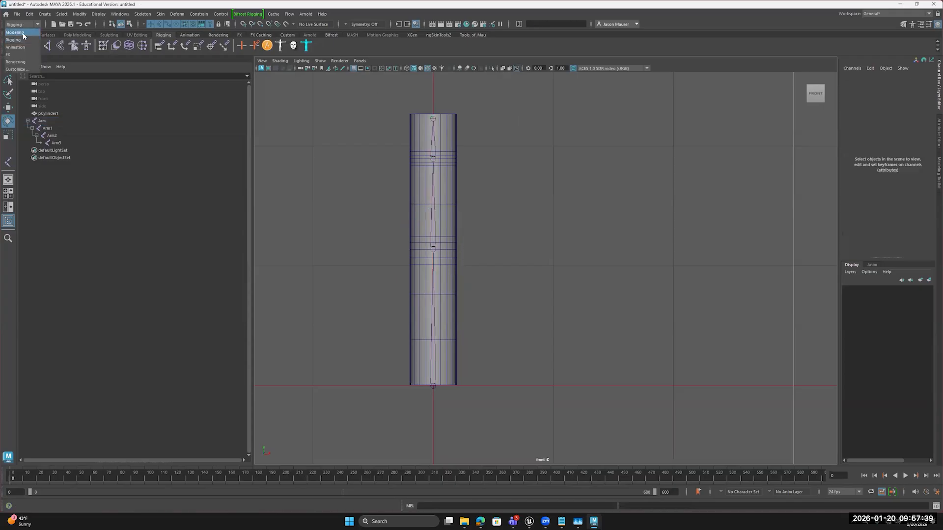
click(19, 39)
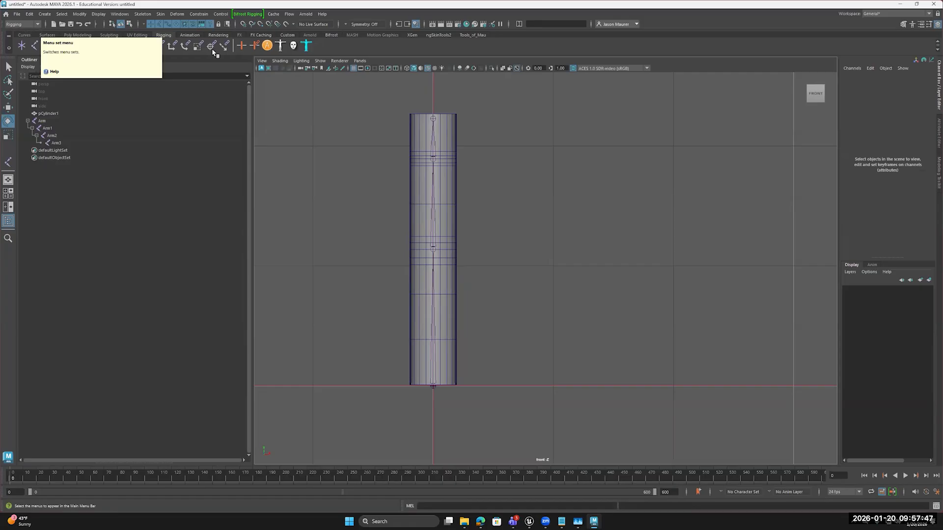
click(161, 15)
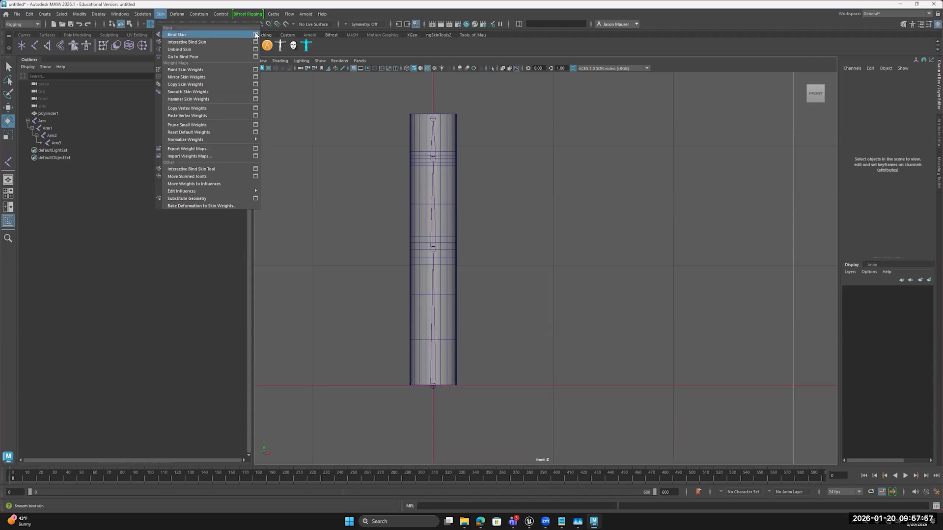
click(255, 35)
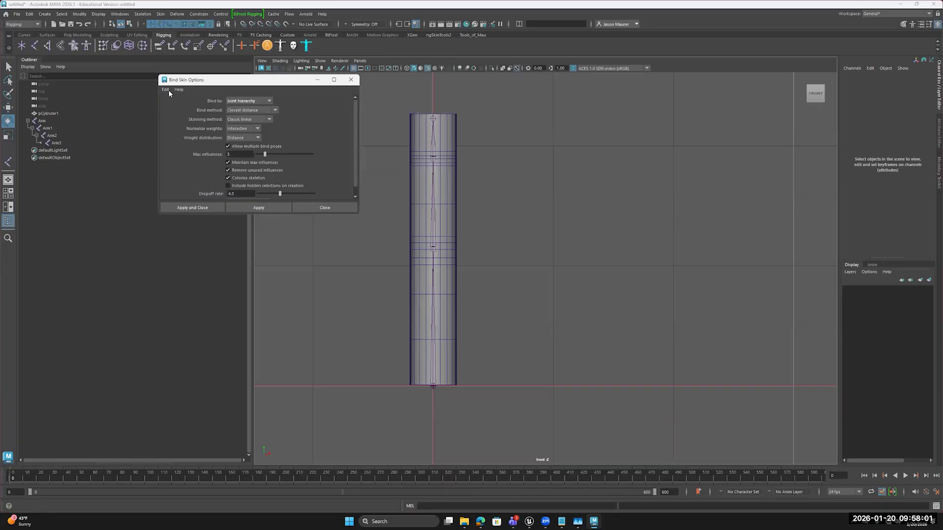
click(169, 90)
click(176, 105)
Bind the cylinder to the Arm joint hierarchy with Closest distance, Classic linear skinning and 5 max influences
click(52, 121)
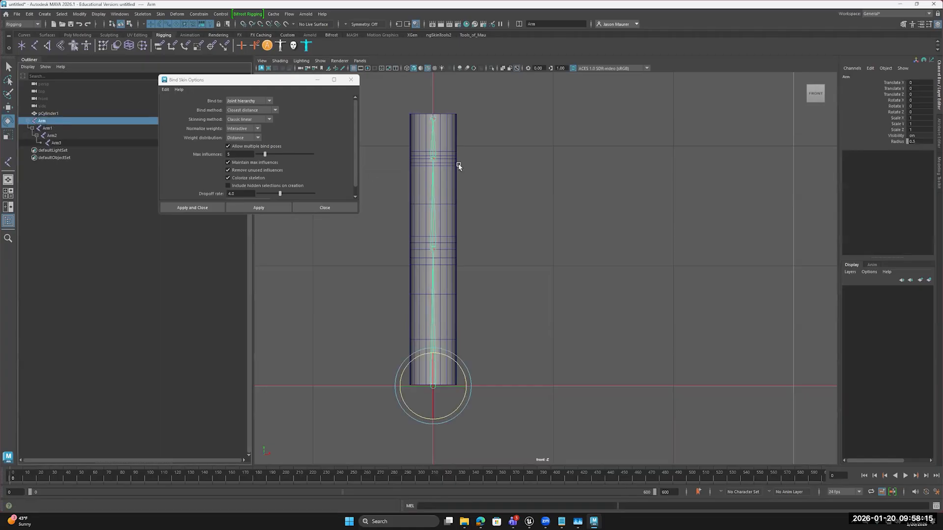
shift+click(456, 149)
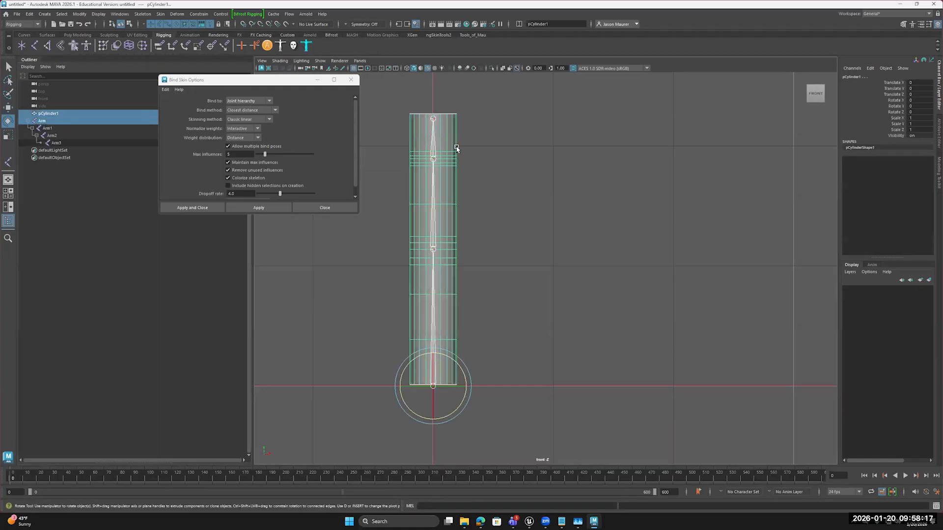
click(251, 209)
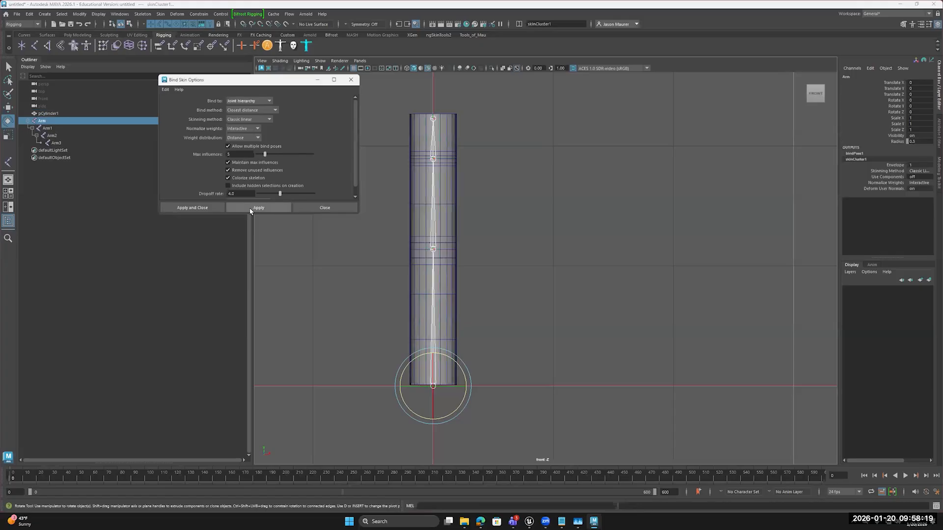
Test the bind by rotating the Arm1 joint about -91 degrees in Z, and undo the rotation
click(433, 244)
drag(457, 224, 575, 314)
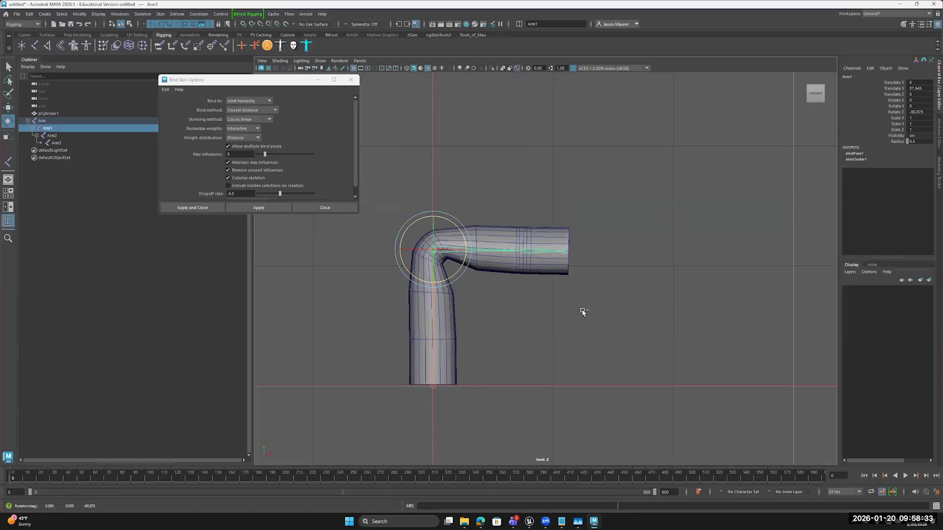
key(ctrl+z)
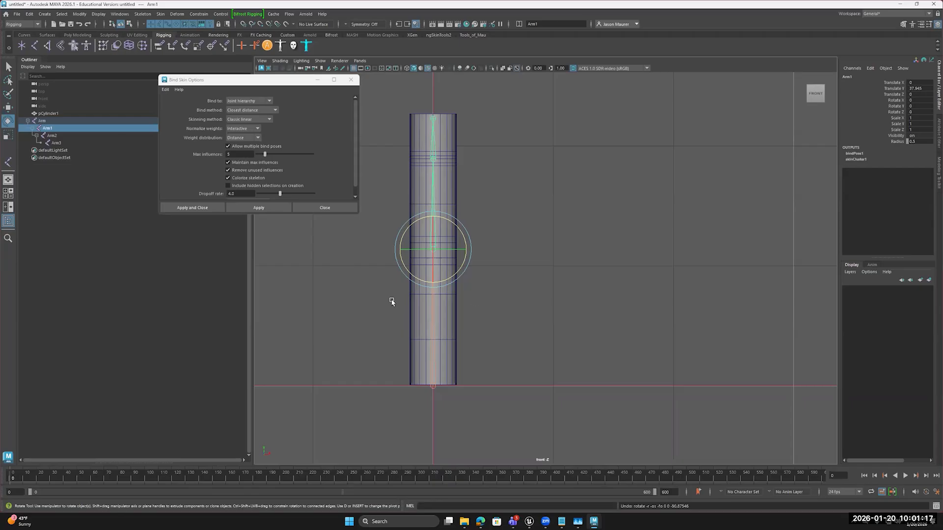
click(268, 101)
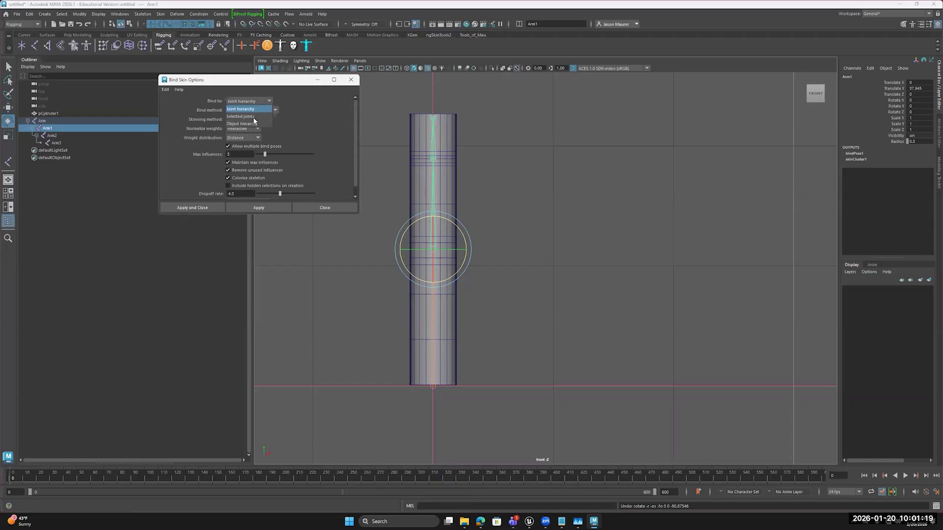
click(285, 112)
click(275, 110)
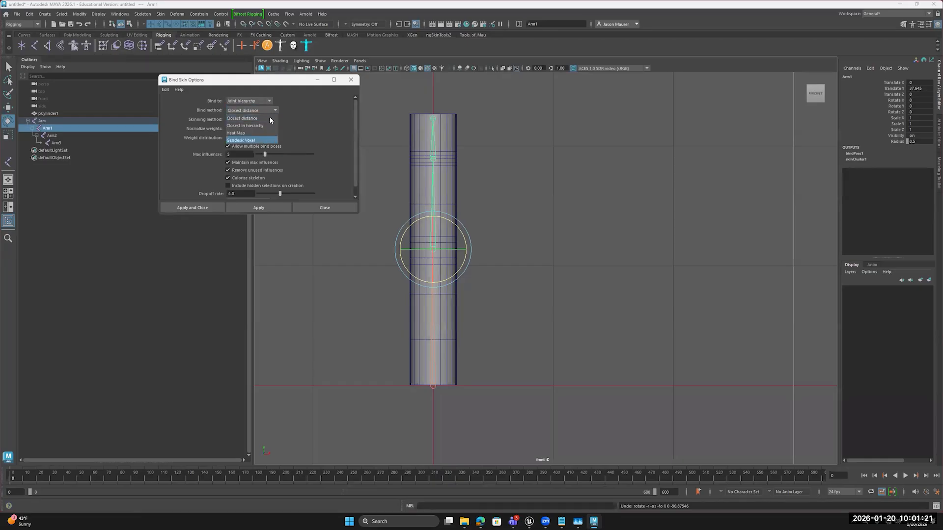
click(309, 122)
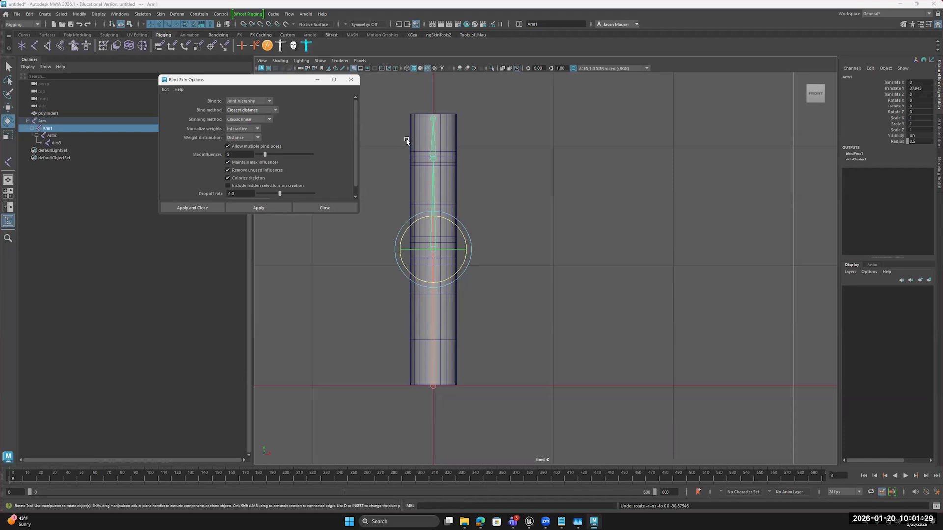
Bend the bound cylinder by rotating Arm1 about -79 degrees and Arm2 about -95 degrees in Z
drag(470, 250, 519, 238)
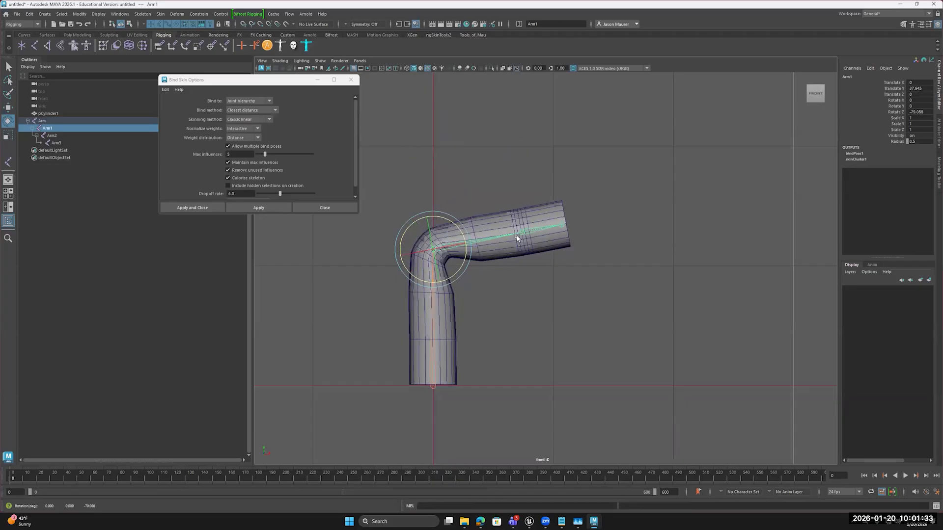
click(554, 233)
drag(563, 271, 469, 216)
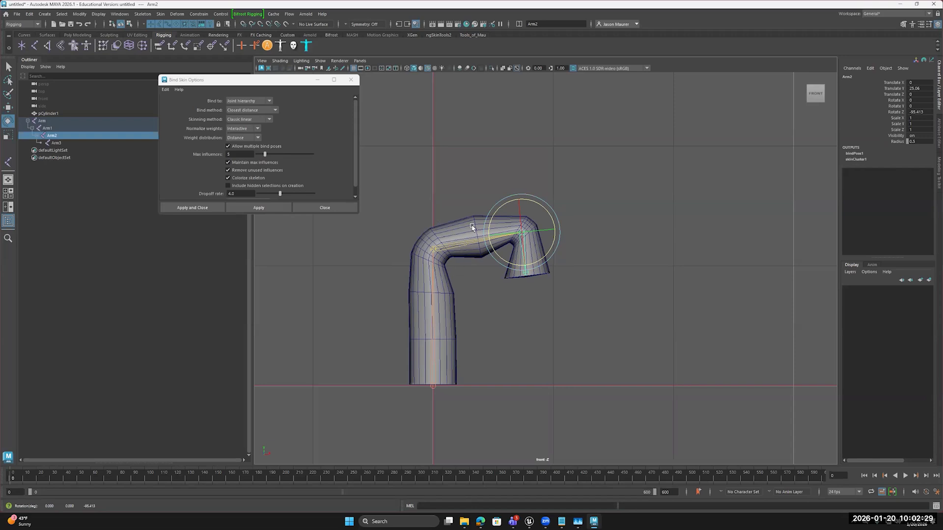
Select the bent cylinder and activate the Paint Skin Weights Tool on it
click(442, 233)
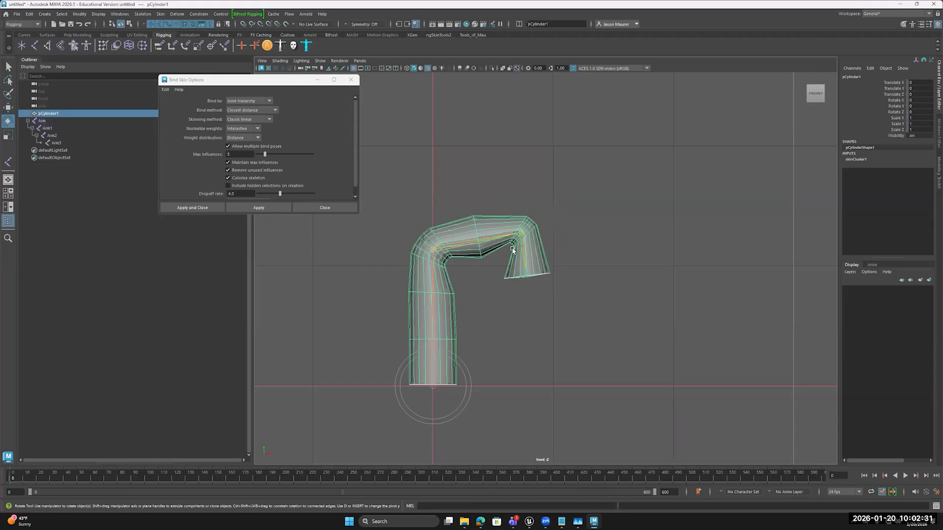
right_click(471, 220)
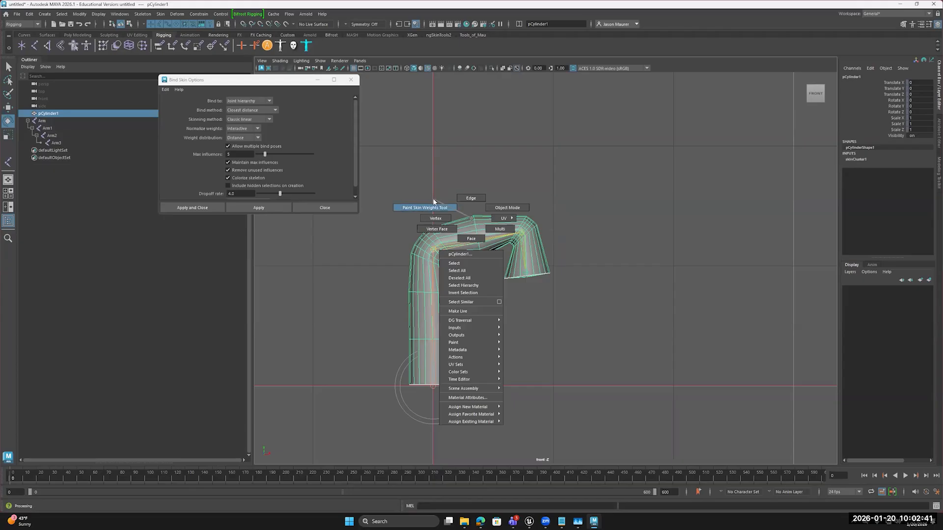
right_drag(433, 201, 421, 199)
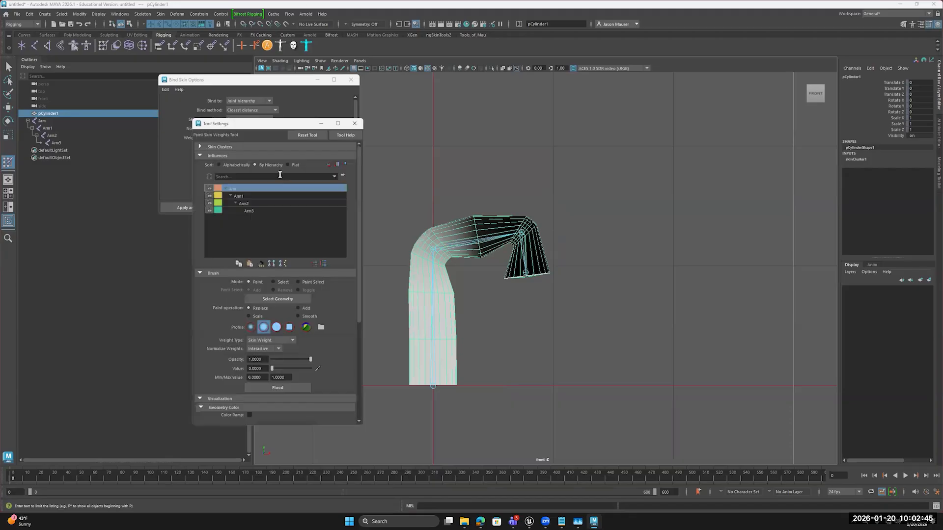
Compare the weight maps of the Arm, Arm1, Arm2 and Arm3 influences on the cylinder, finishing on Arm2
drag(246, 197, 249, 204)
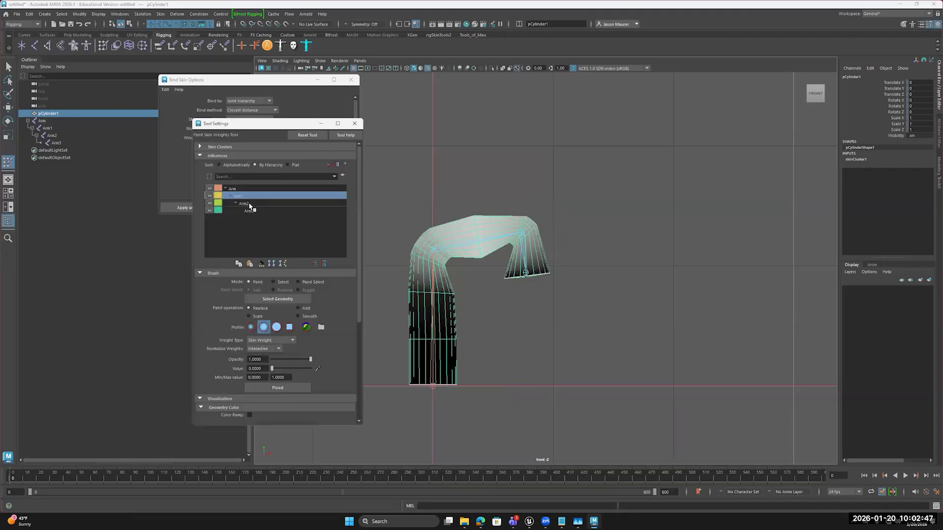
click(249, 203)
click(256, 211)
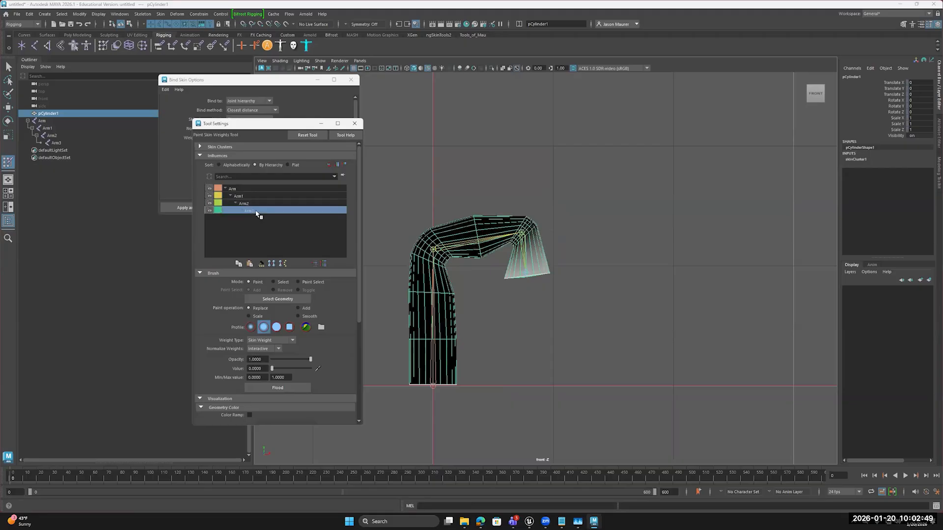
click(250, 189)
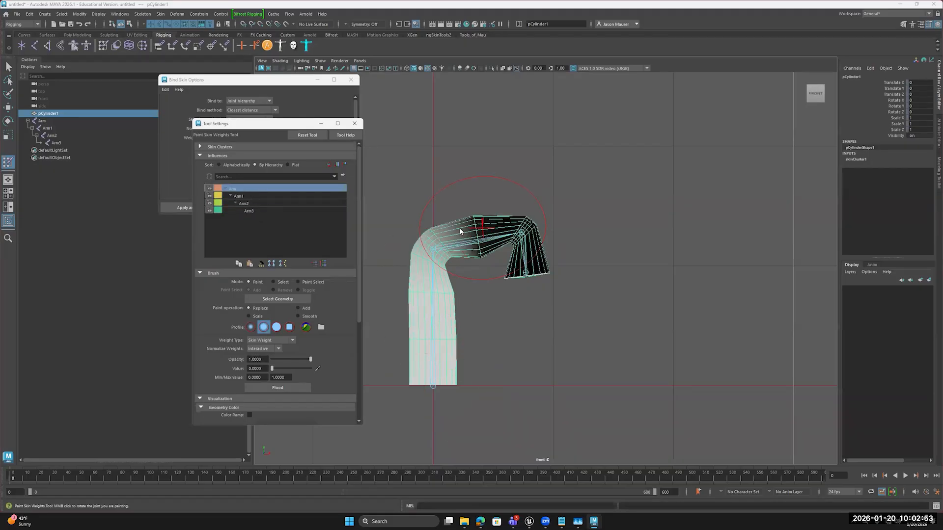
click(245, 196)
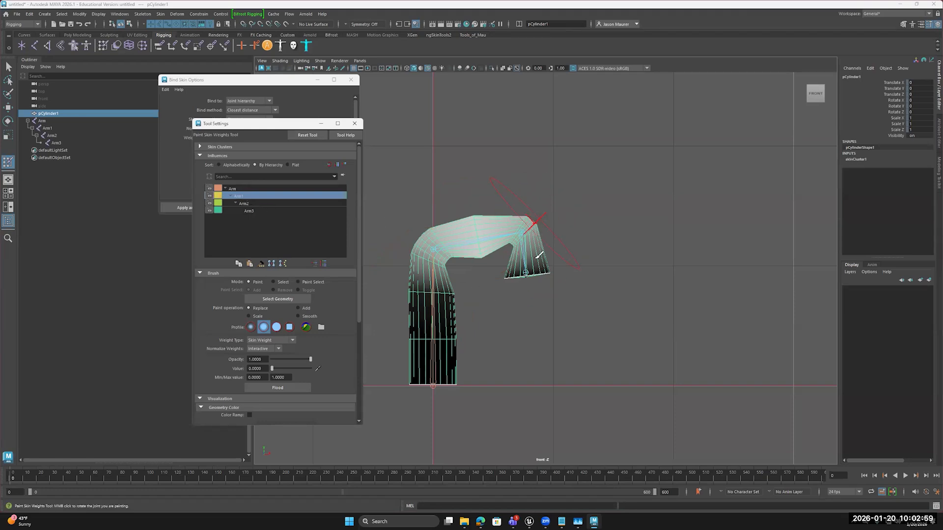
click(246, 204)
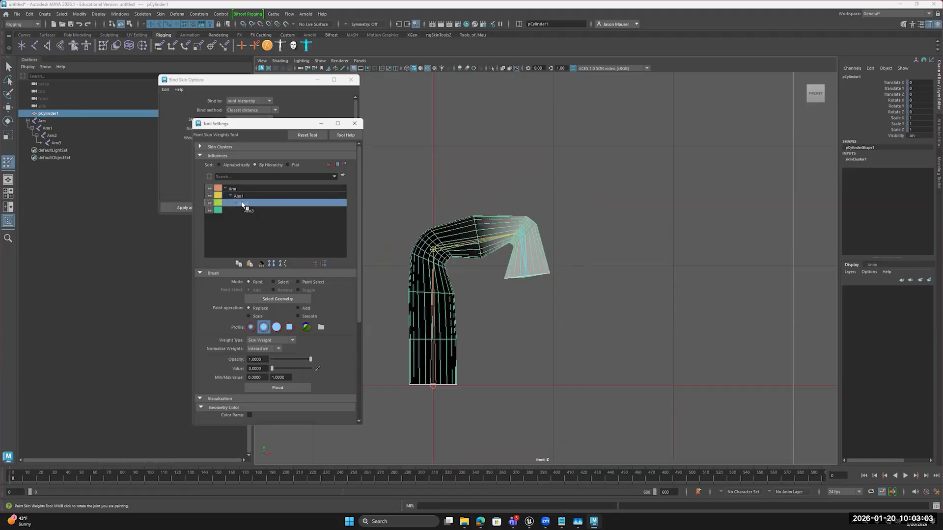
click(248, 212)
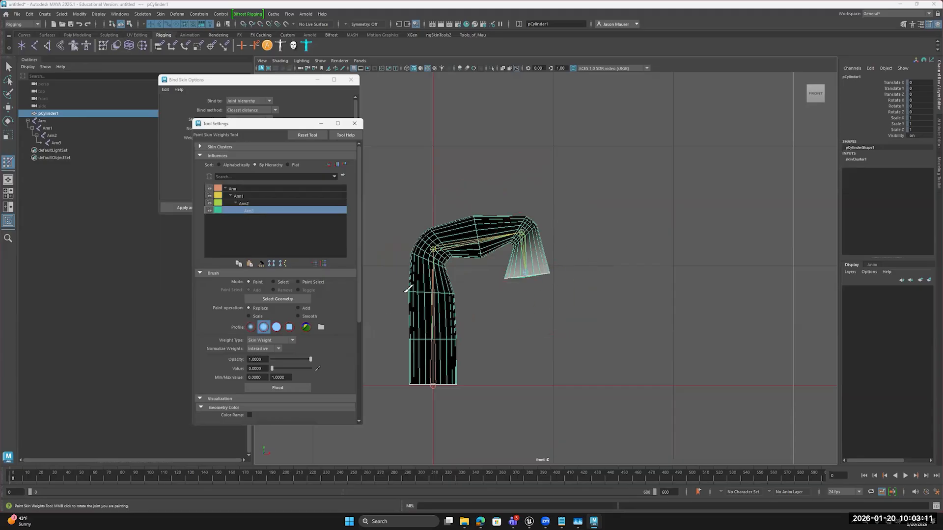
click(244, 203)
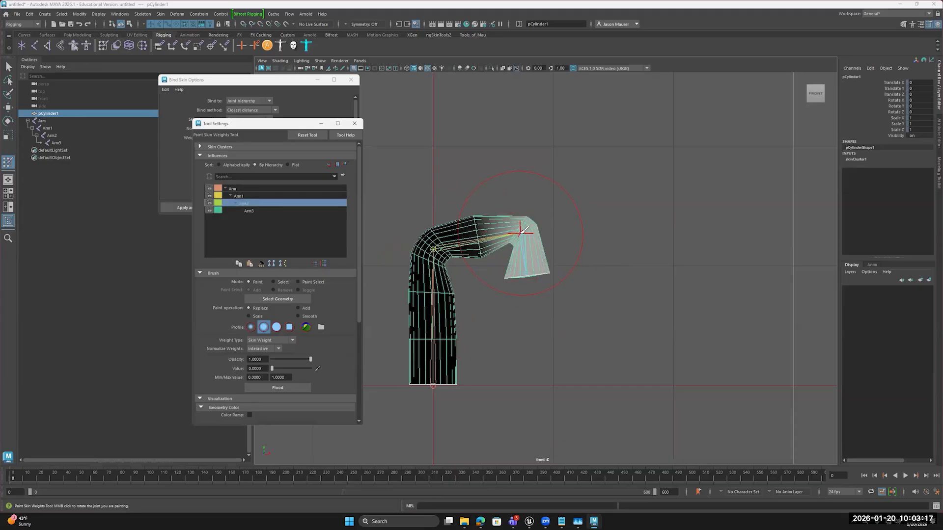
click(257, 211)
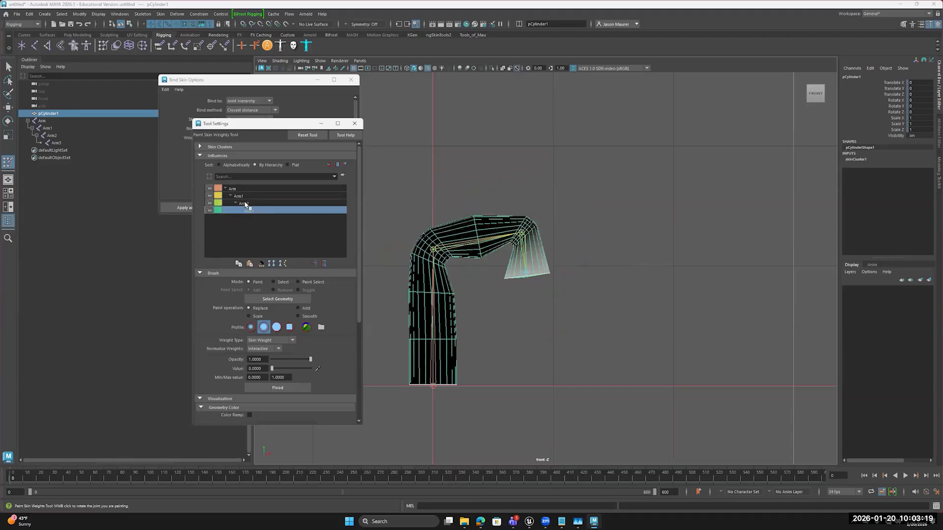
click(247, 203)
click(244, 198)
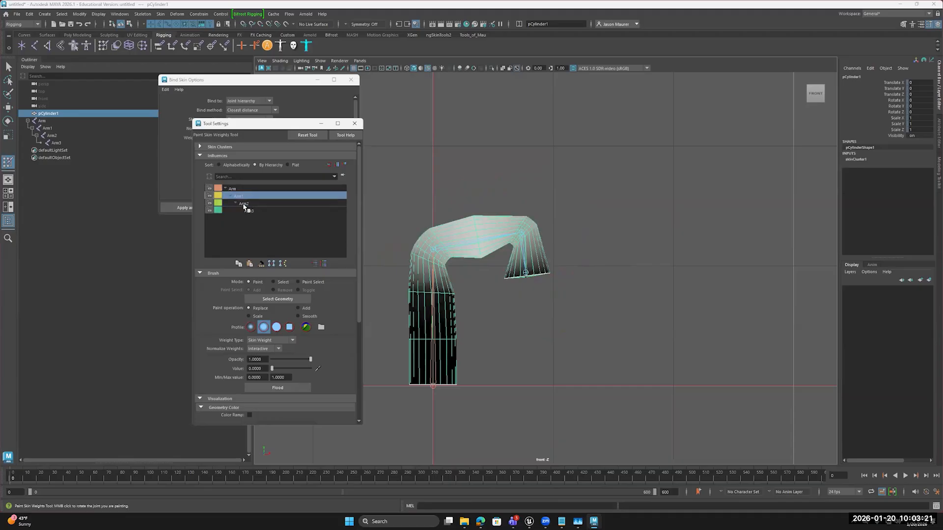
click(244, 205)
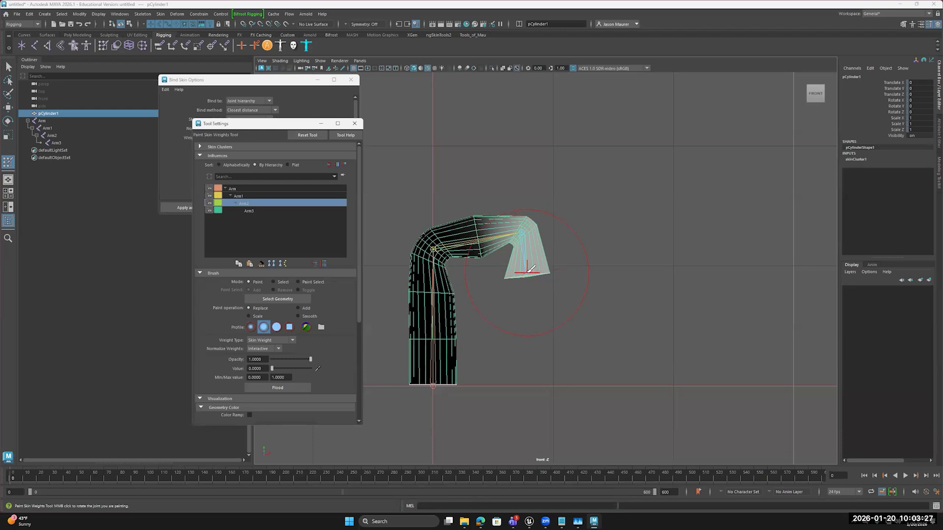
Shrink the weight brush and give it the solid profile with a value of 1.0
drag(518, 271, 465, 272)
drag(388, 276, 82, 280)
mouse_move(444, 283)
mouse_down()
mouse_move(20, 267)
mouse_move(17, 288)
mouse_up()
drag(434, 284, 69, 280)
drag(440, 266, 353, 290)
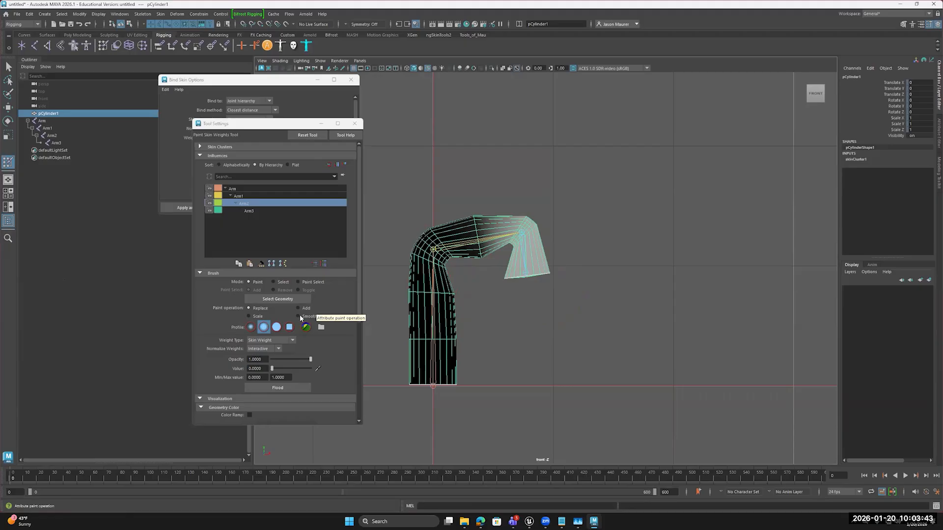
click(277, 329)
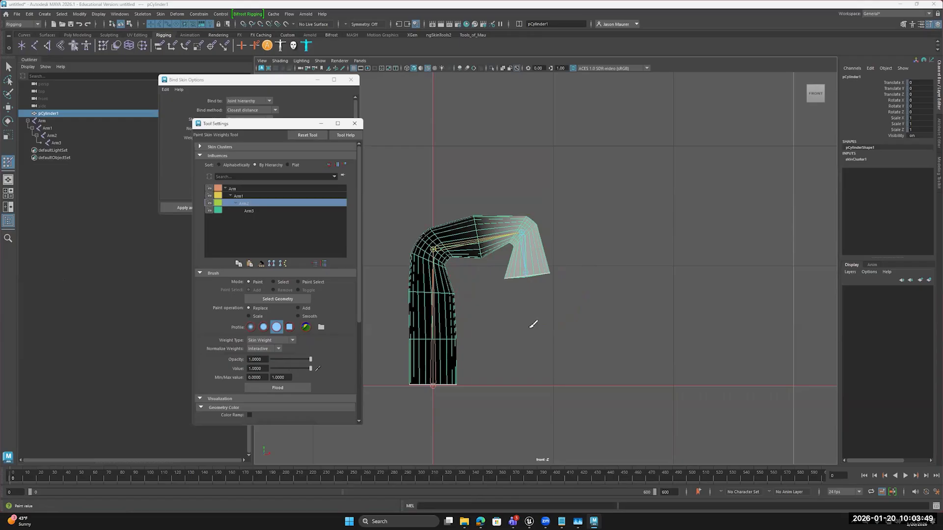
Undo a trial stroke in the front view and paint full Arm2 weight onto the cylinder's bent tip in the perspective view
mouse_move(543, 267)
mouse_down()
mouse_move(511, 275)
mouse_move(562, 267)
mouse_up()
key(ctrl+z)
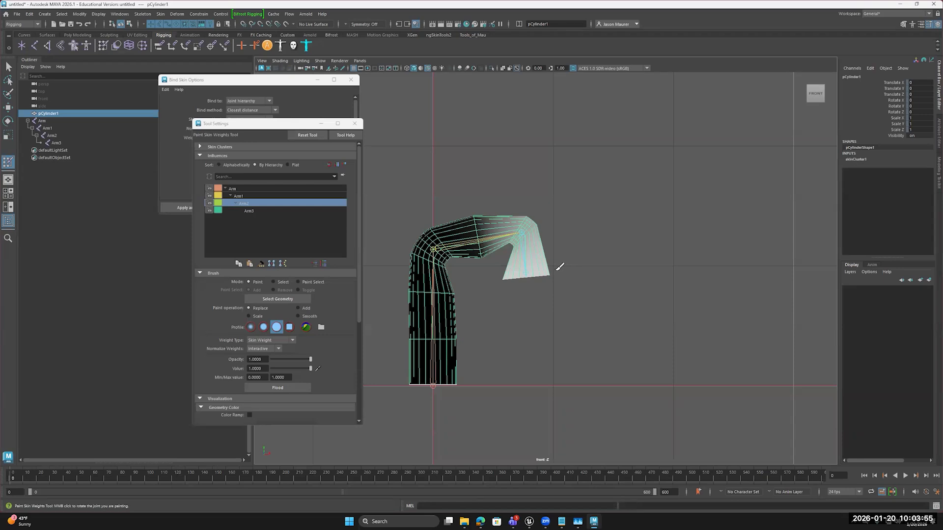
key(space)
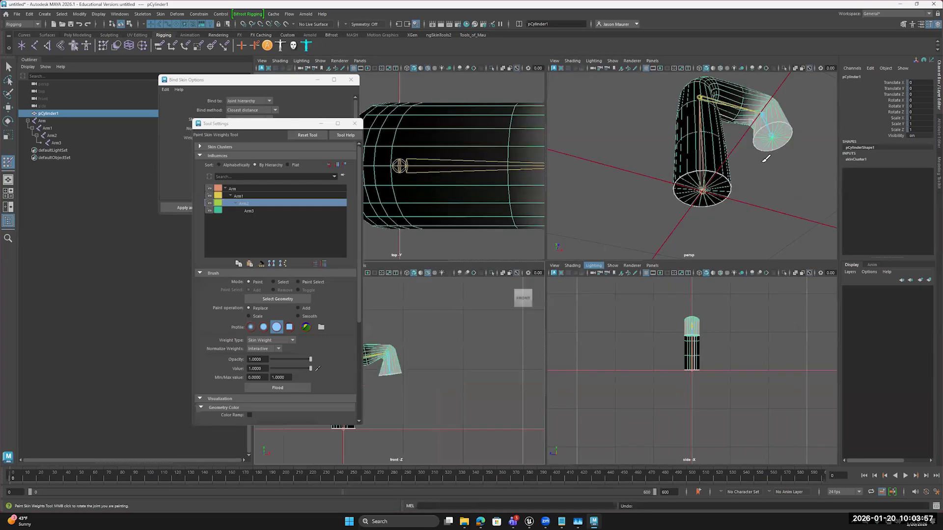
alt+middle_drag(705, 270, 638, 376)
mouse_move(722, 230)
alt+mouse_down()
mouse_move(756, 227)
mouse_move(761, 190)
alt+mouse_up()
key(space)
mouse_move(603, 385)
alt+mouse_down()
mouse_move(598, 335)
mouse_move(617, 336)
mouse_move(621, 354)
alt+mouse_up()
mouse_move(638, 293)
mouse_down()
mouse_move(631, 310)
mouse_move(680, 282)
mouse_move(601, 308)
mouse_up()
mouse_move(657, 270)
alt+mouse_down()
mouse_move(511, 290)
mouse_move(480, 316)
mouse_move(653, 336)
mouse_move(685, 327)
alt+mouse_up()
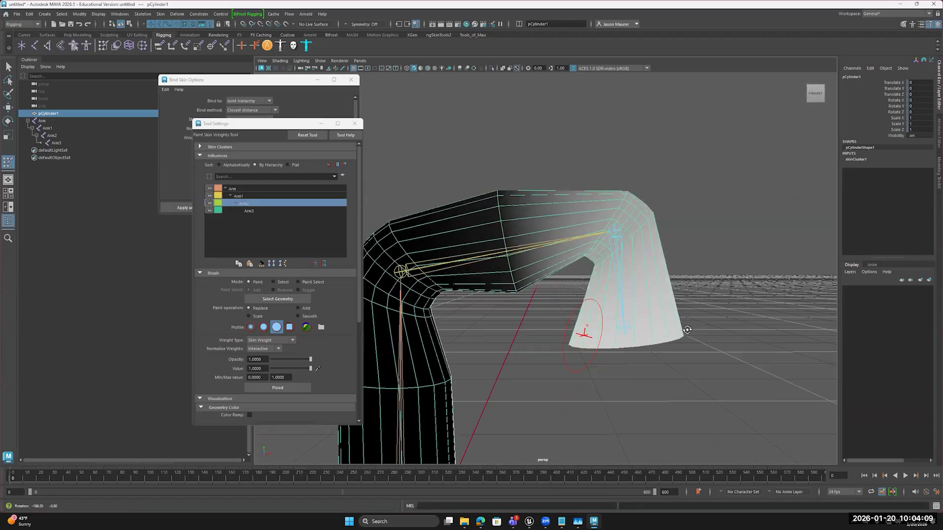
Lock the weights of the Arm3 influence and make Arm2 the active influence again
click(258, 212)
alt+drag(626, 317, 629, 339)
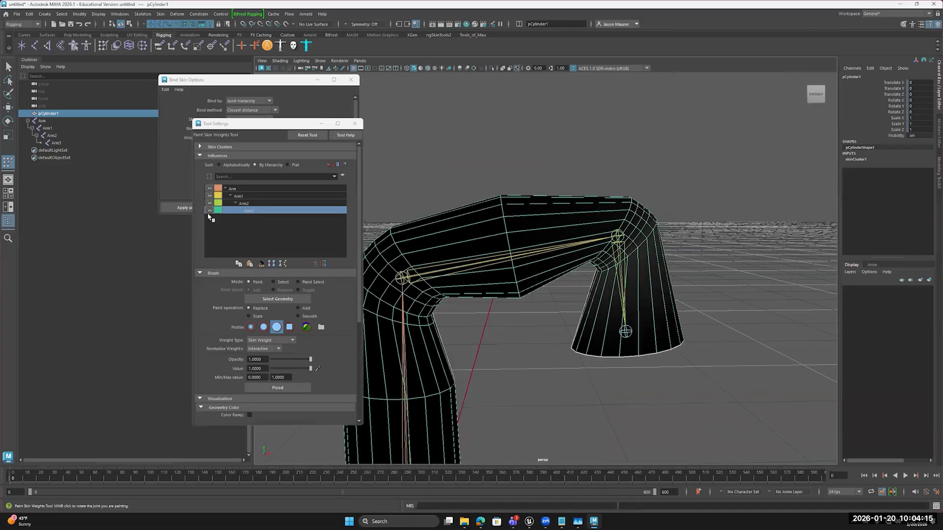
click(209, 211)
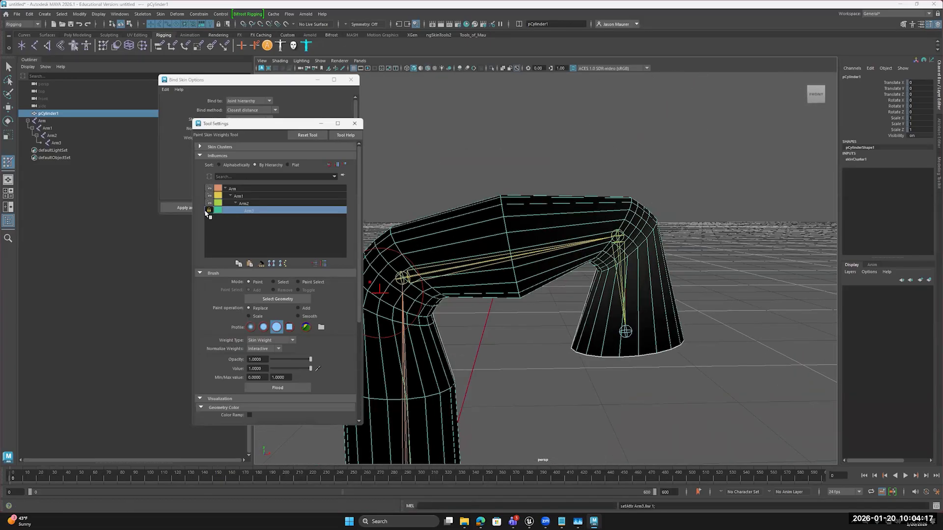
click(238, 205)
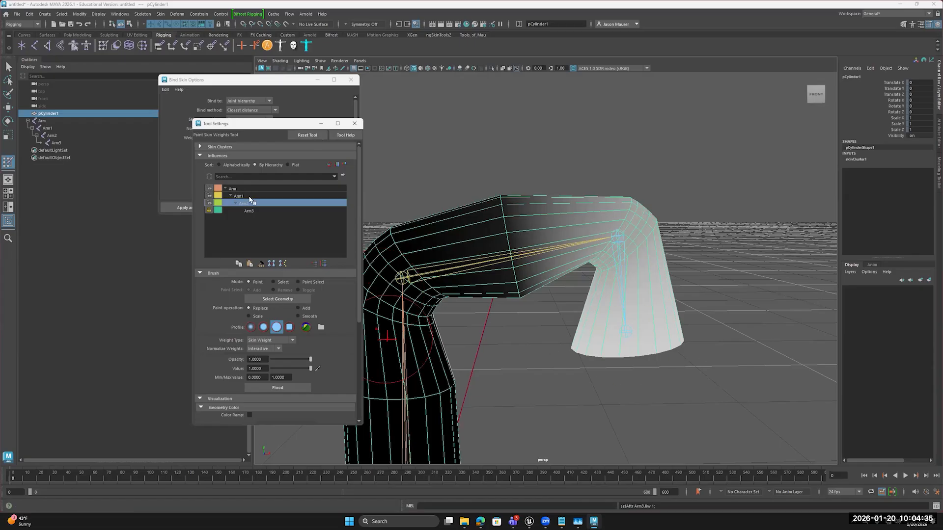
Turn on the weight color ramp and compare the Arm, Arm1, Arm2 and Arm3 weight maps in color
click(248, 213)
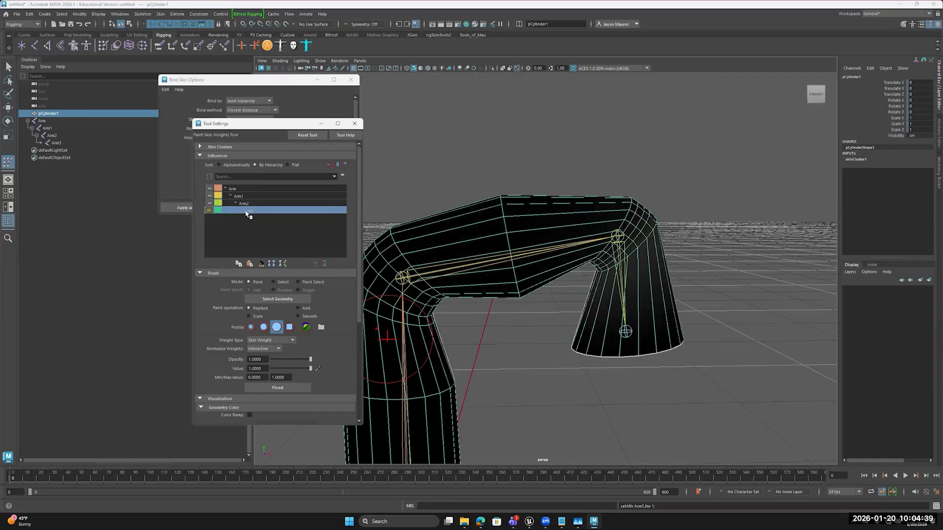
scroll(263, 344, down, 3)
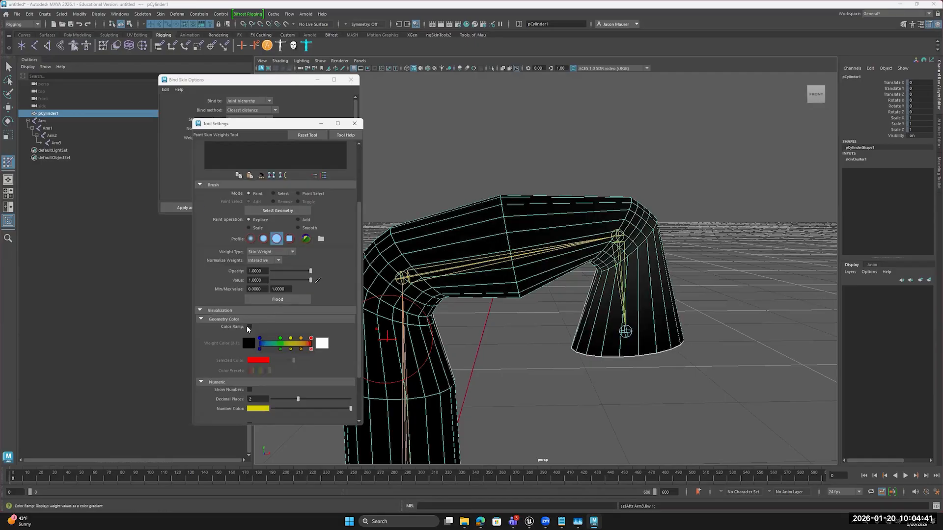
scroll(284, 265, up, 3)
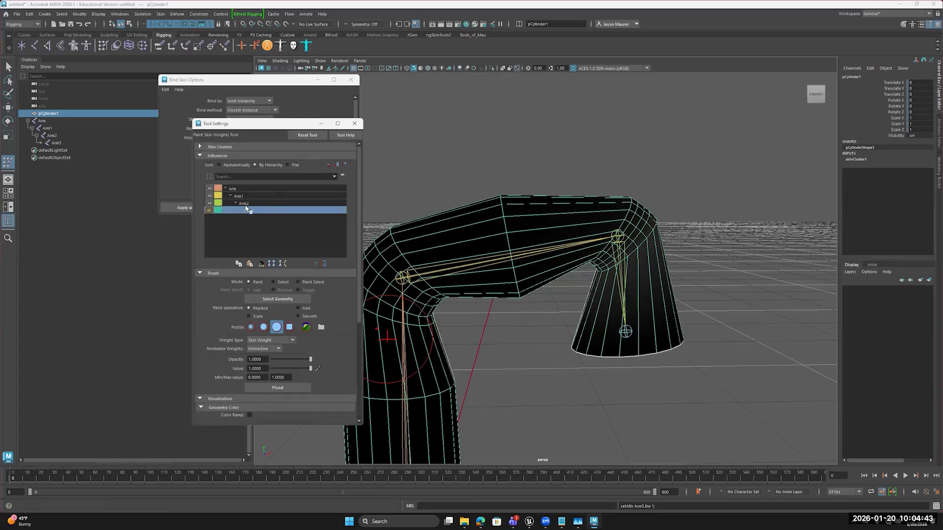
click(246, 205)
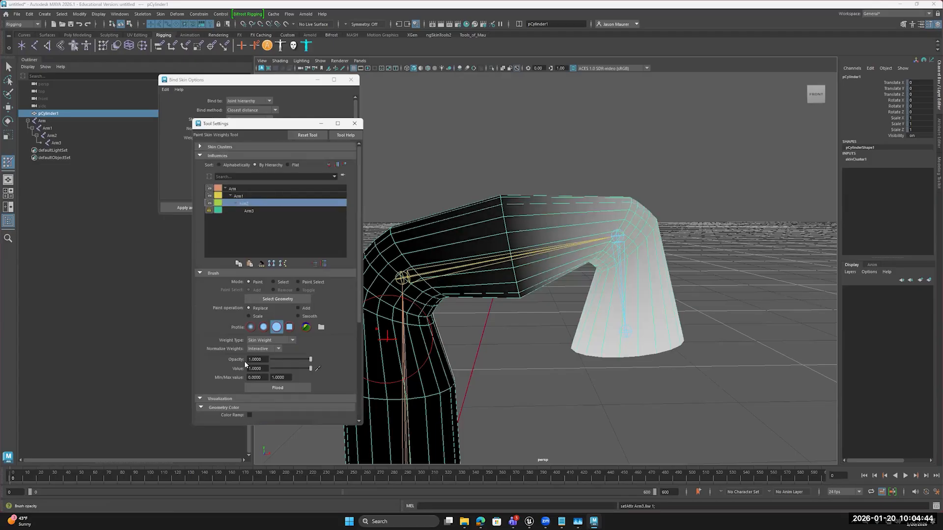
click(249, 415)
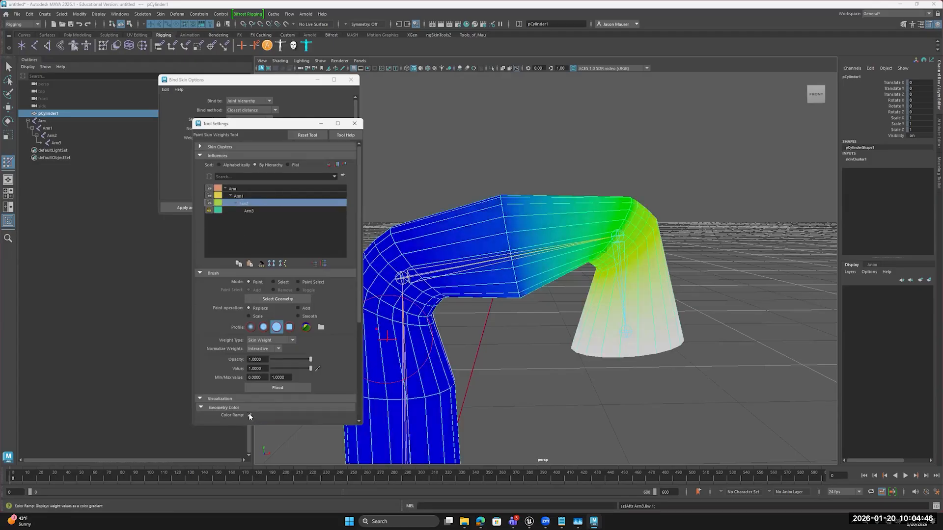
click(237, 188)
click(241, 197)
click(244, 204)
click(248, 211)
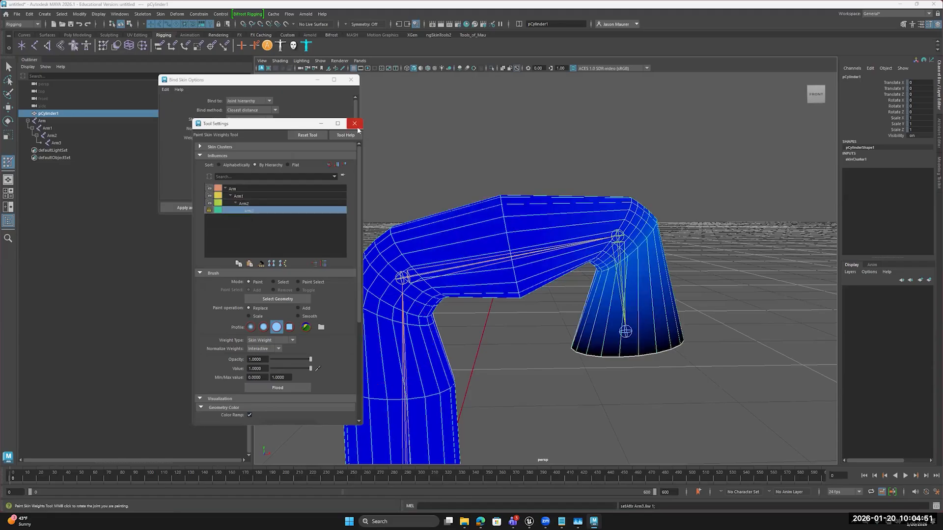
Exit weight painting, reopen the Paint Skin Weights Tool on the cylinder and turn off its color ramp
click(357, 126)
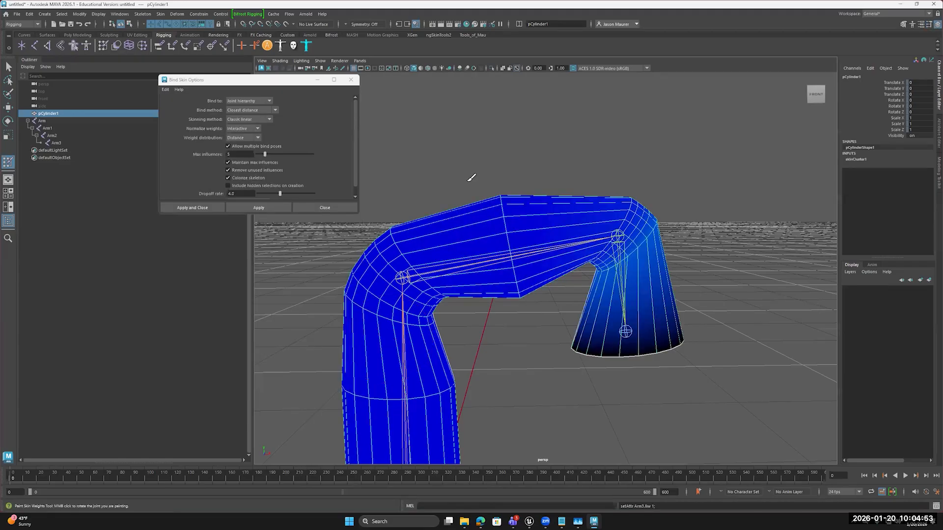
key(w)
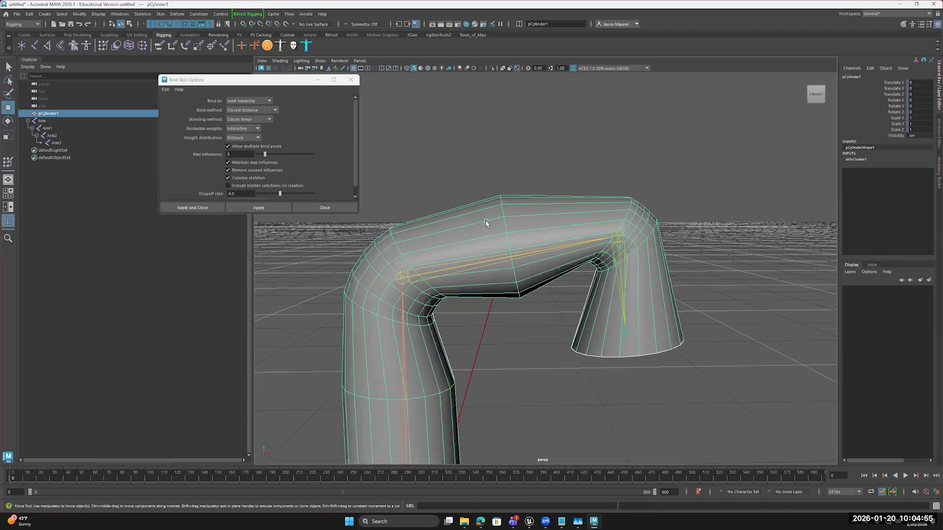
right_click(485, 209)
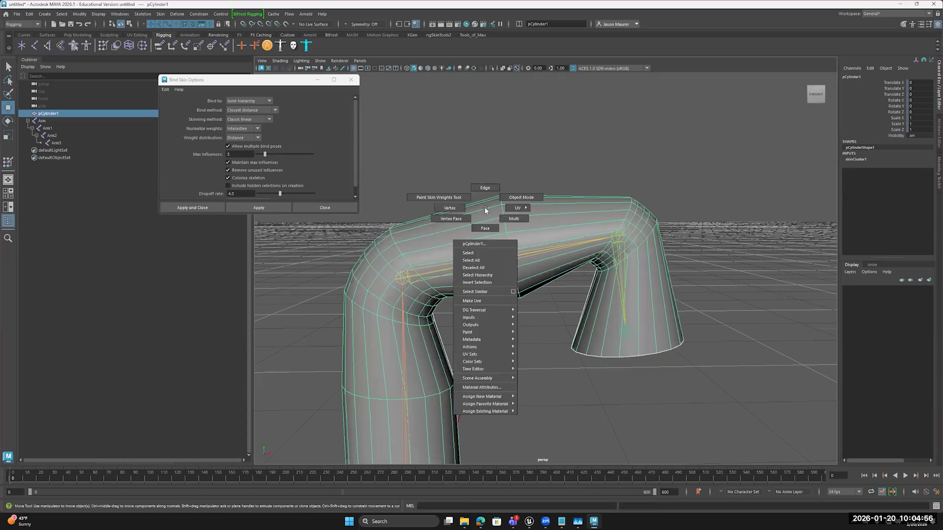
click(440, 190)
scroll(261, 346, down, 1)
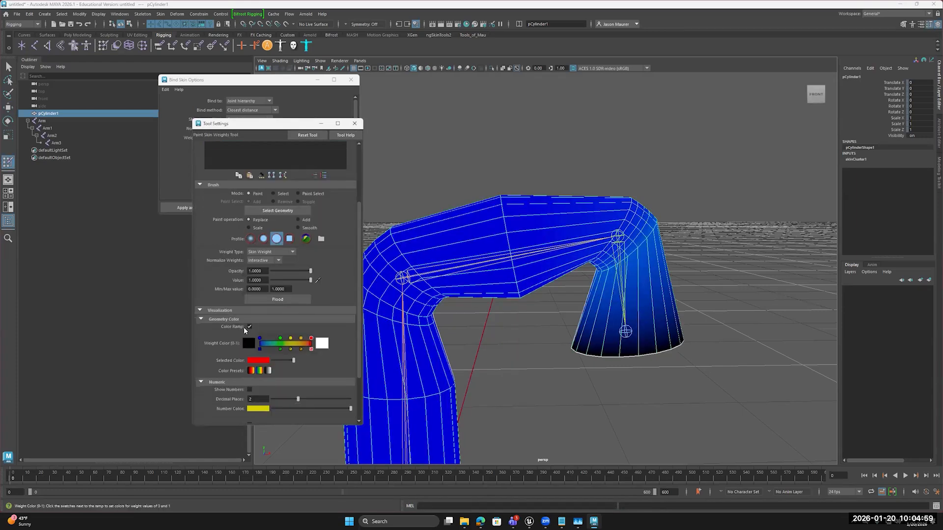
click(250, 326)
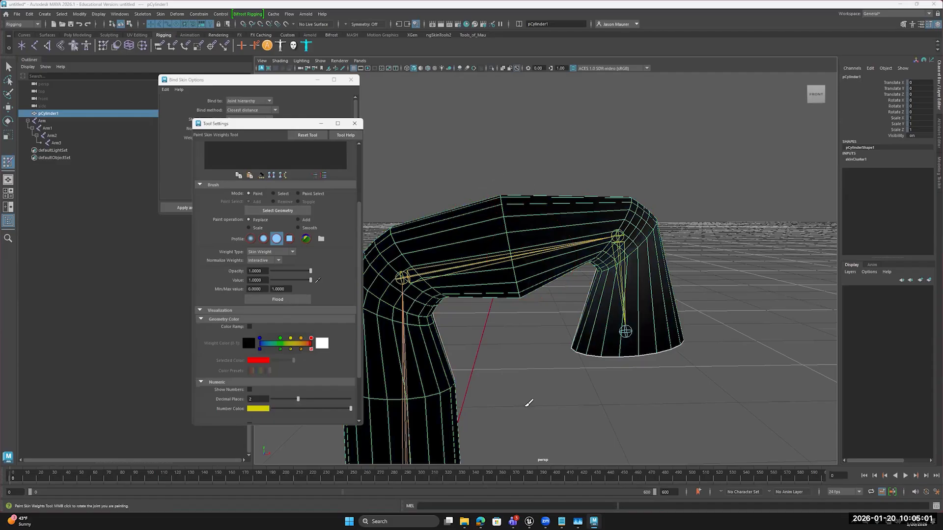
Compare the grayscale weight maps of Arm2, Arm1 and Arm, finishing on Arm
scroll(240, 207, up, 4)
click(240, 204)
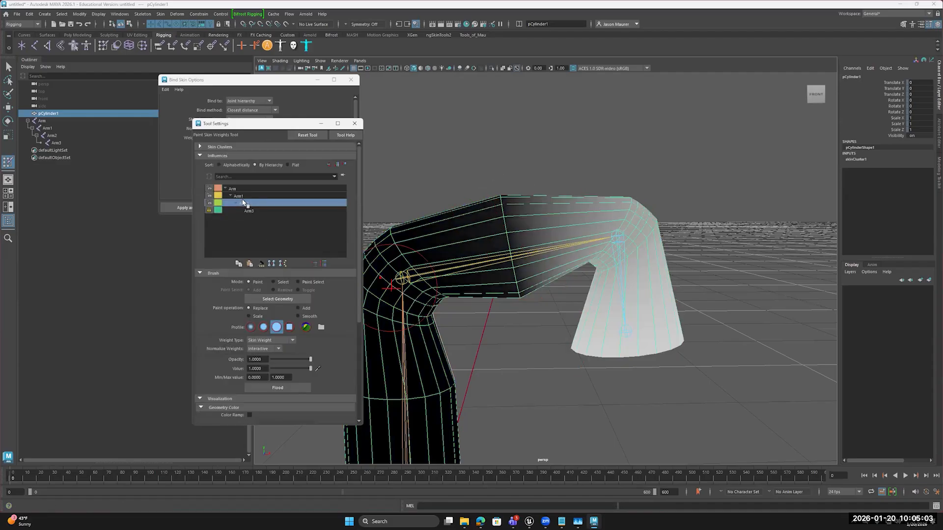
click(238, 195)
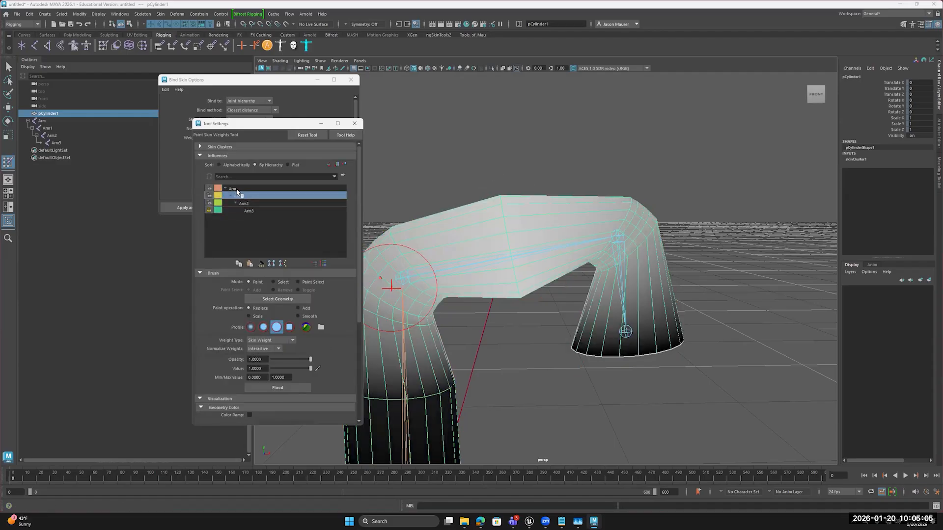
click(237, 189)
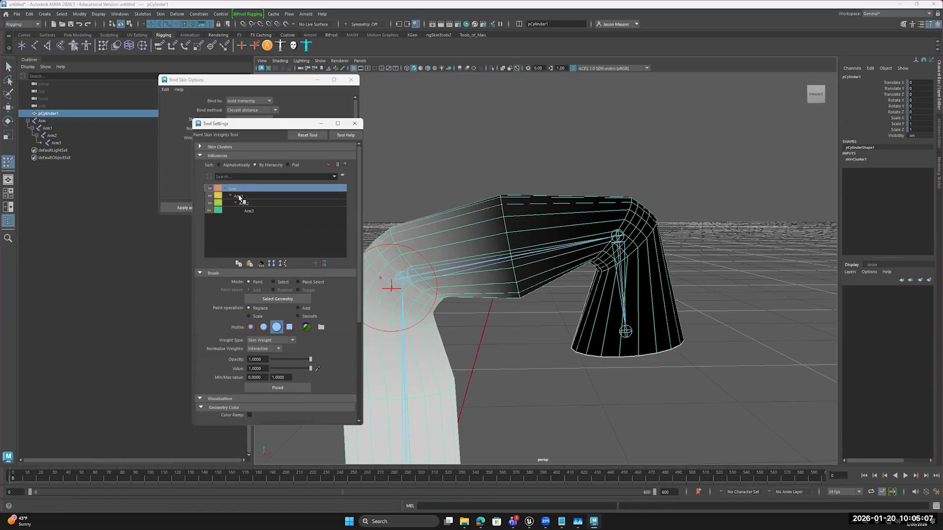
click(240, 196)
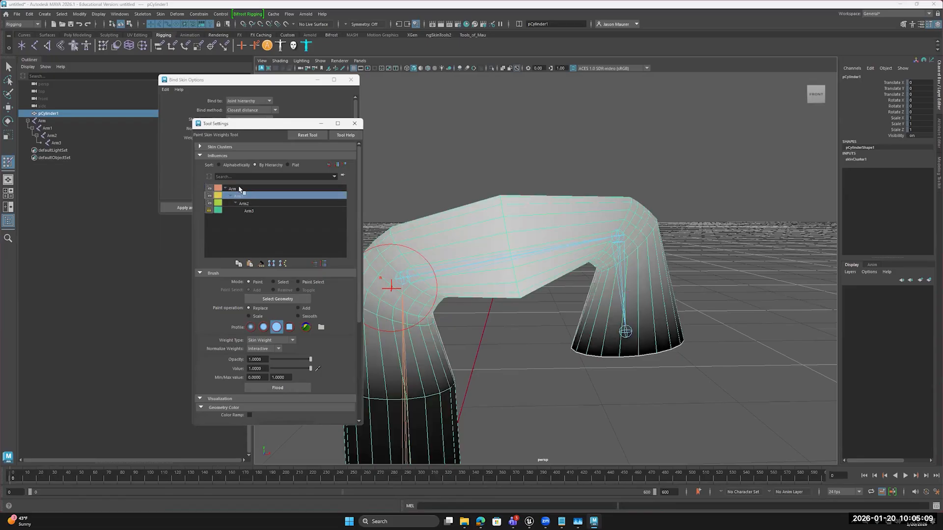
click(240, 190)
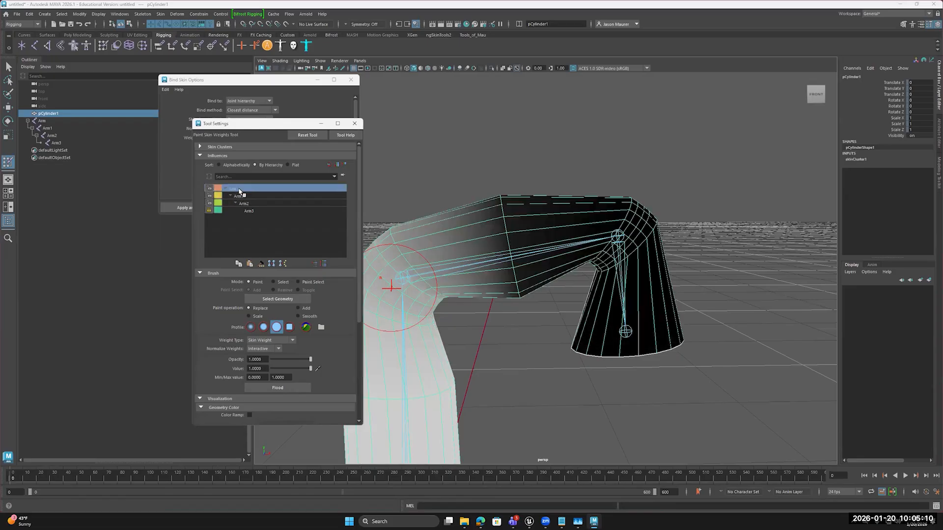
Close the paint settings, return to the Select Tool and reopen the Paint Skin Weights Tool on the cylinder
click(355, 123)
right_click(483, 212)
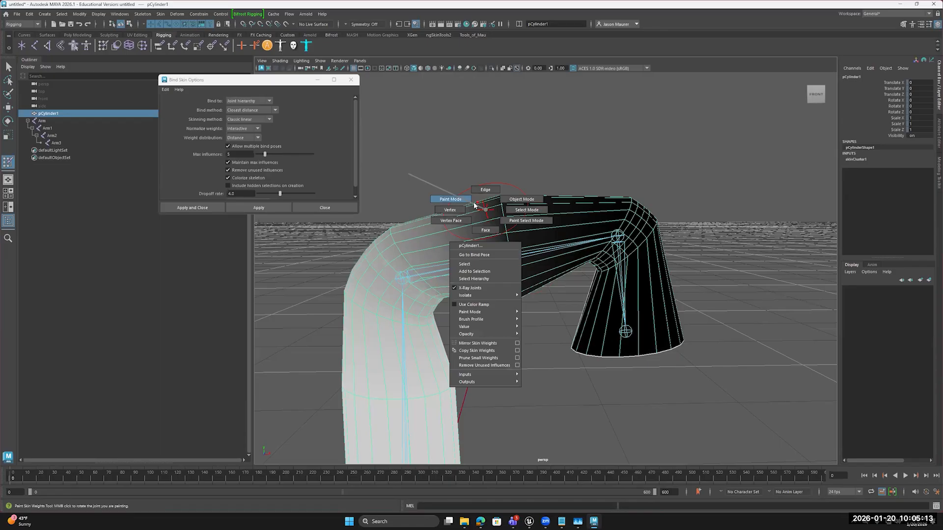
key(q)
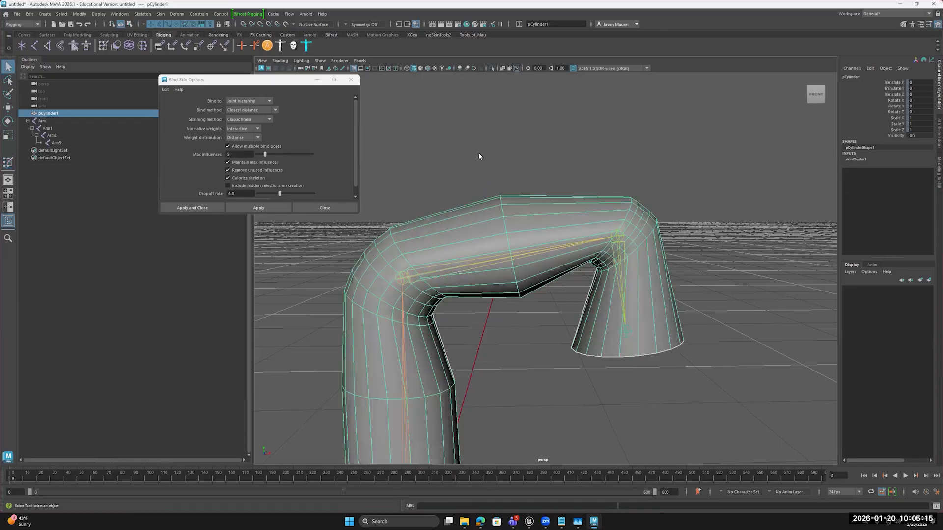
right_drag(505, 205, 440, 178)
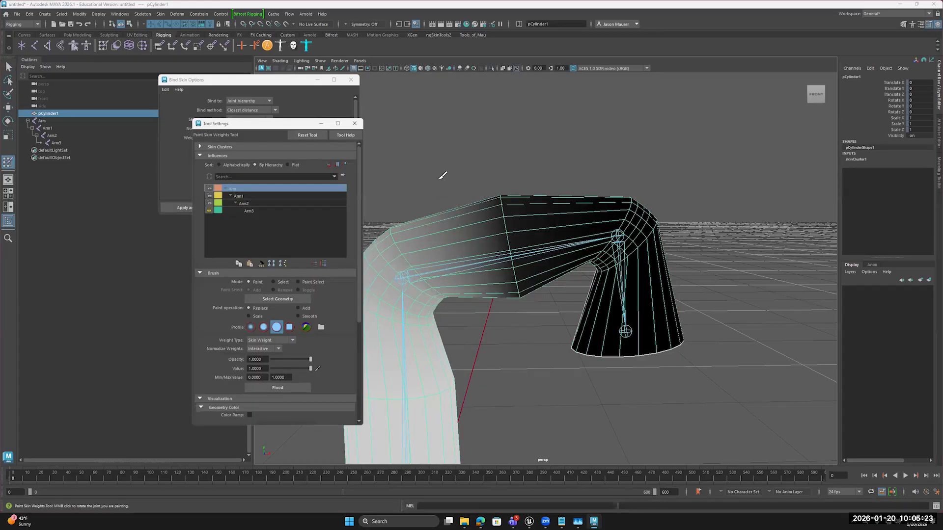
Go through the weight maps of all four arm influences, finishing on Arm1
click(243, 197)
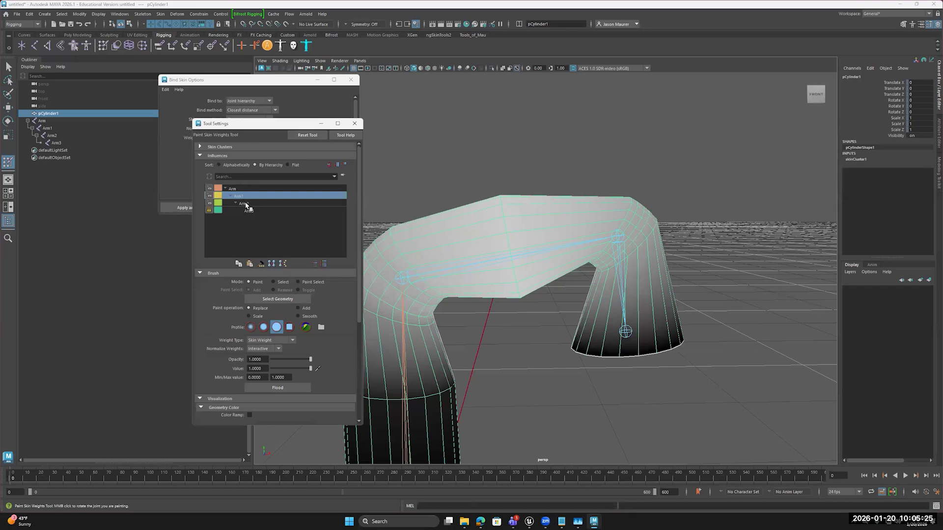
click(245, 204)
click(248, 211)
click(246, 191)
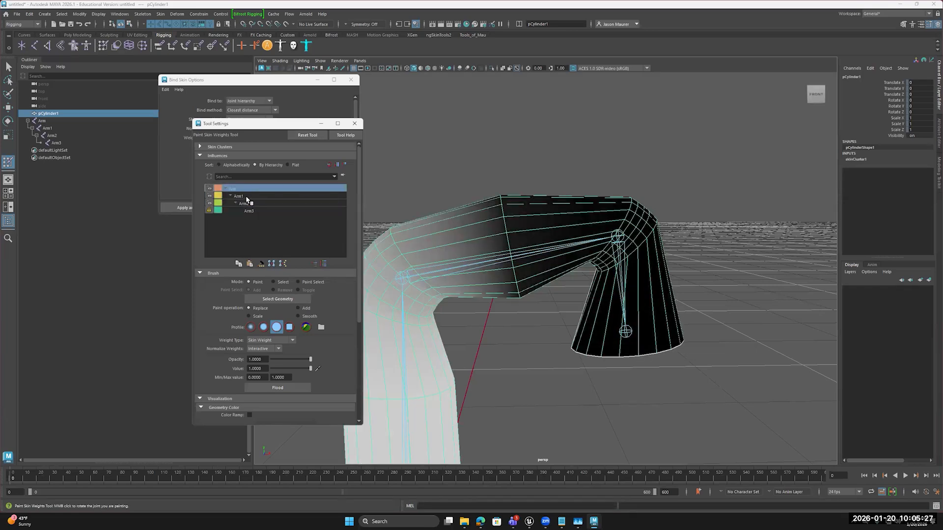
click(247, 196)
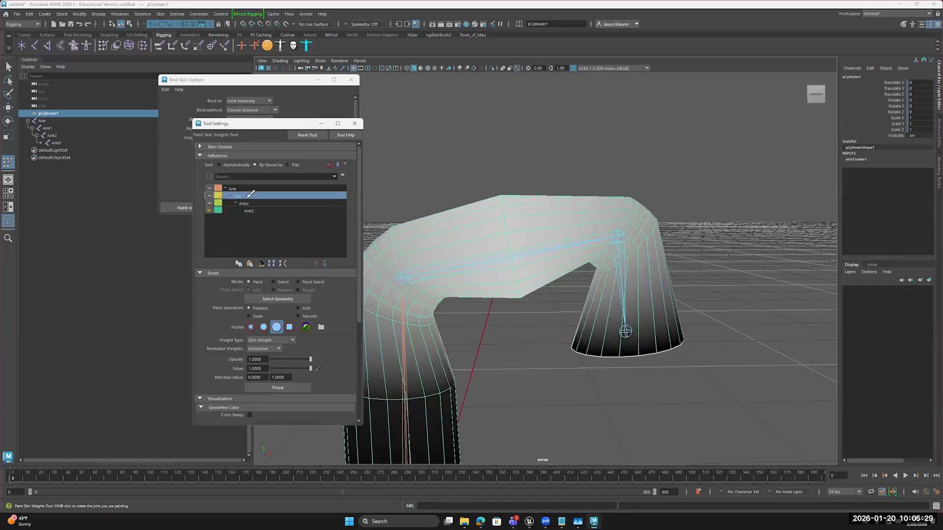
middle_drag(609, 326, 602, 321)
mouse_move(602, 320)
alt+mouse_down()
mouse_move(613, 322)
mouse_move(602, 320)
alt+mouse_up()
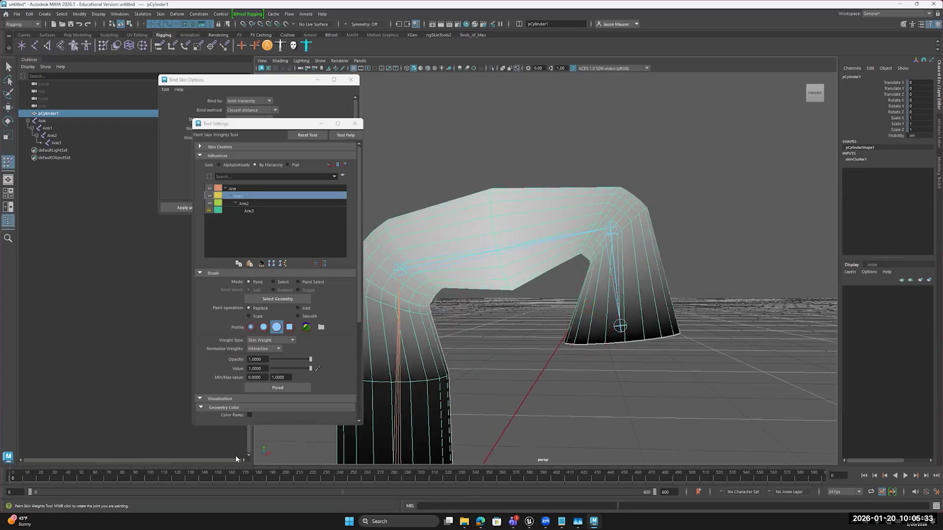
Compare the Arm1 and Arm2 weight maps around the cylinder's bends, also checking Arm3
click(246, 204)
click(248, 212)
click(241, 196)
click(246, 203)
alt+drag(421, 274, 532, 281)
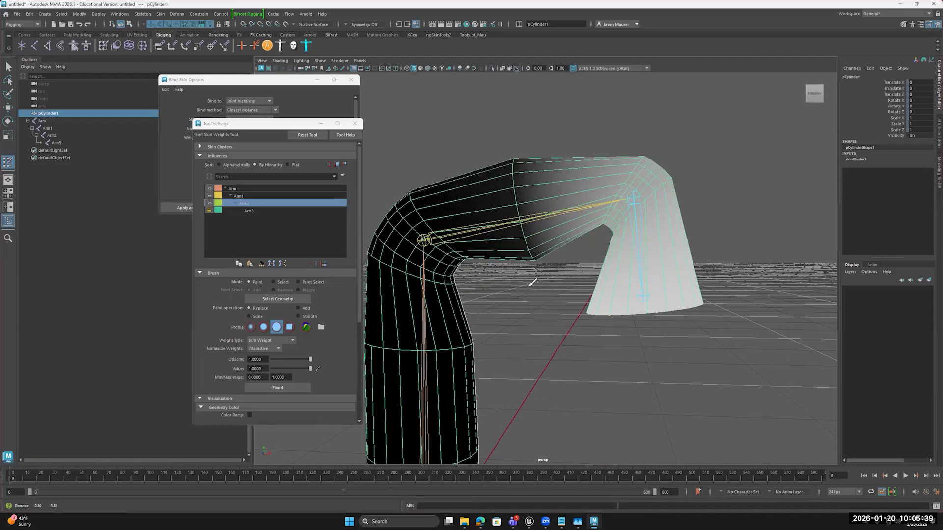
click(244, 197)
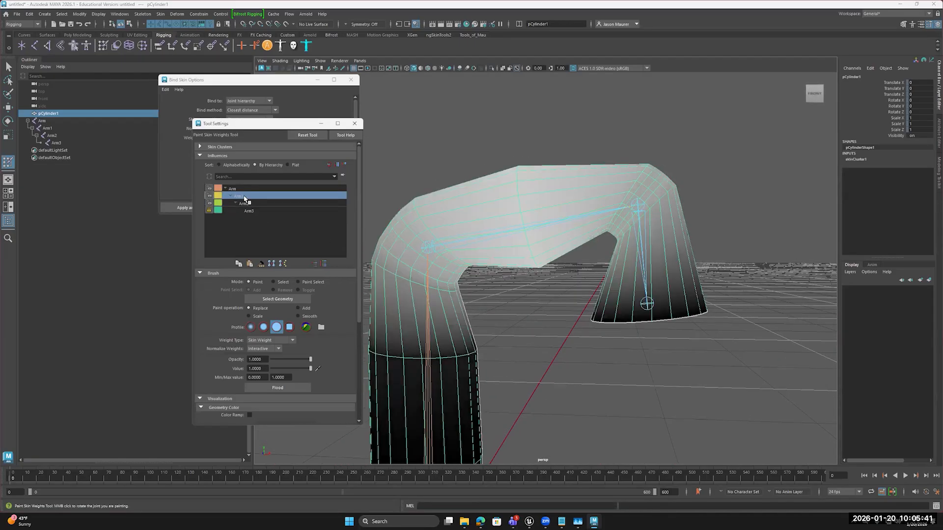
alt+middle_drag(464, 285, 490, 307)
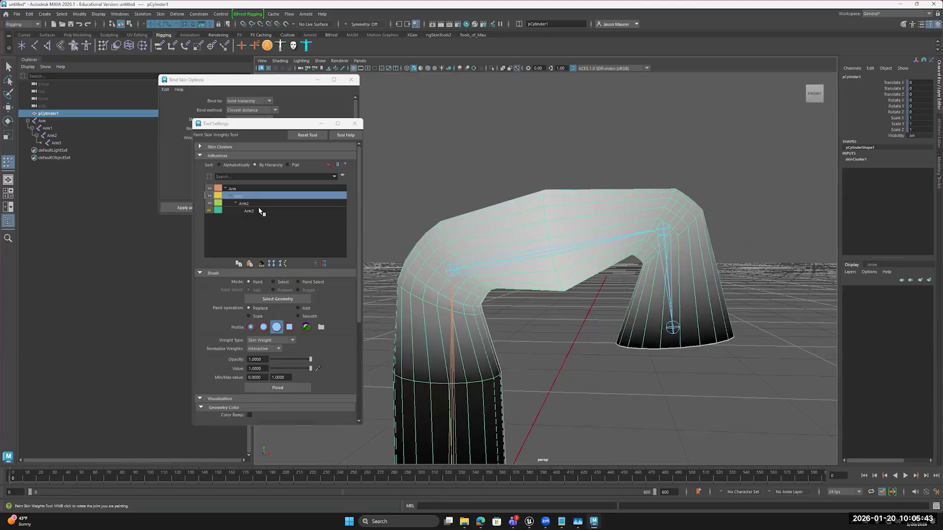
click(244, 204)
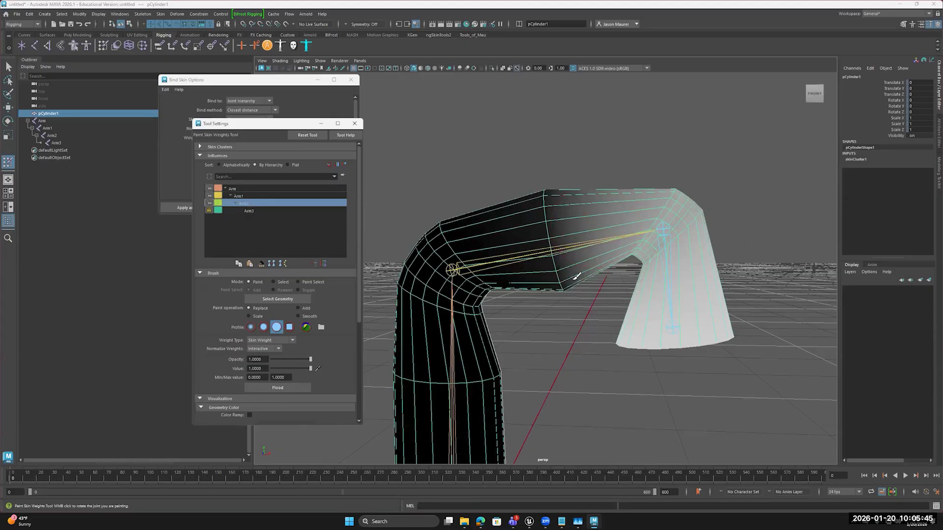
click(252, 197)
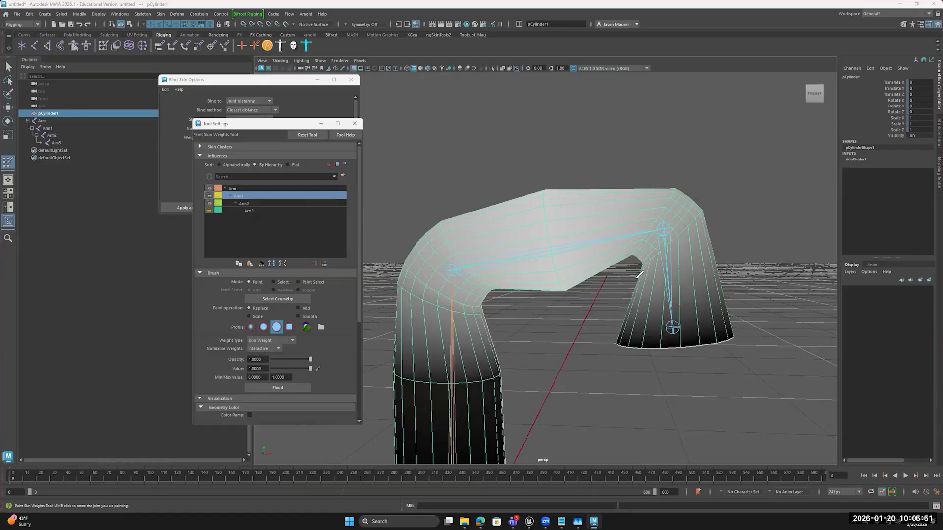
Try replacing the Arm1 weights on the cylinder's bent tip with a value of 0, and check the Arm2 map
click(238, 189)
click(238, 197)
mouse_move(702, 237)
mouse_down()
mouse_move(634, 266)
mouse_move(392, 222)
mouse_move(423, 255)
mouse_move(441, 252)
mouse_up()
alt+drag(510, 306, 653, 344)
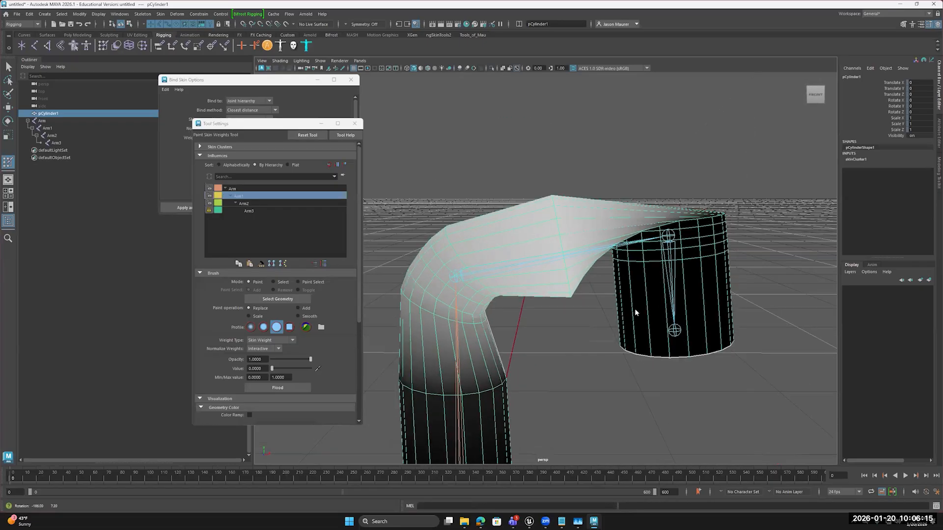
click(265, 202)
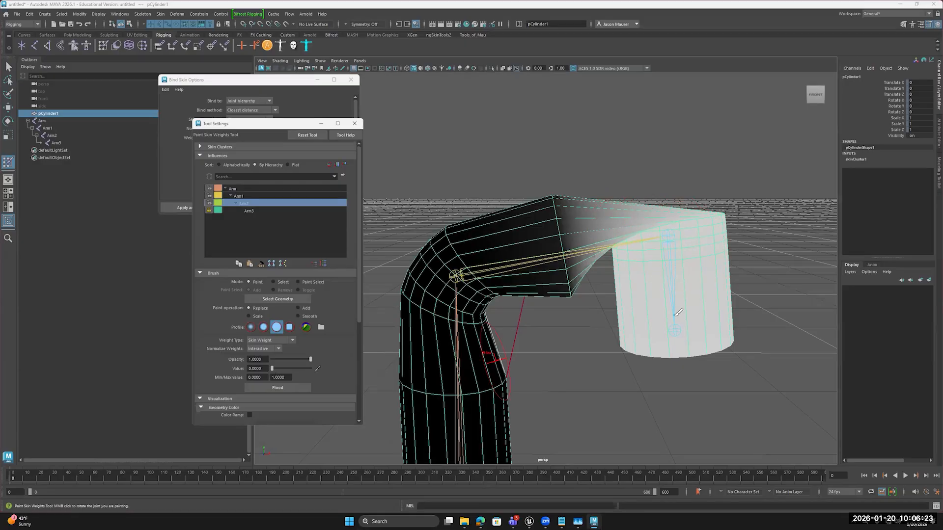
Undo the Arm1 weight removal on the bent tip and set the paint operation back to Replace after trying Smooth
key(ctrl+z)
key(ctrl+z)
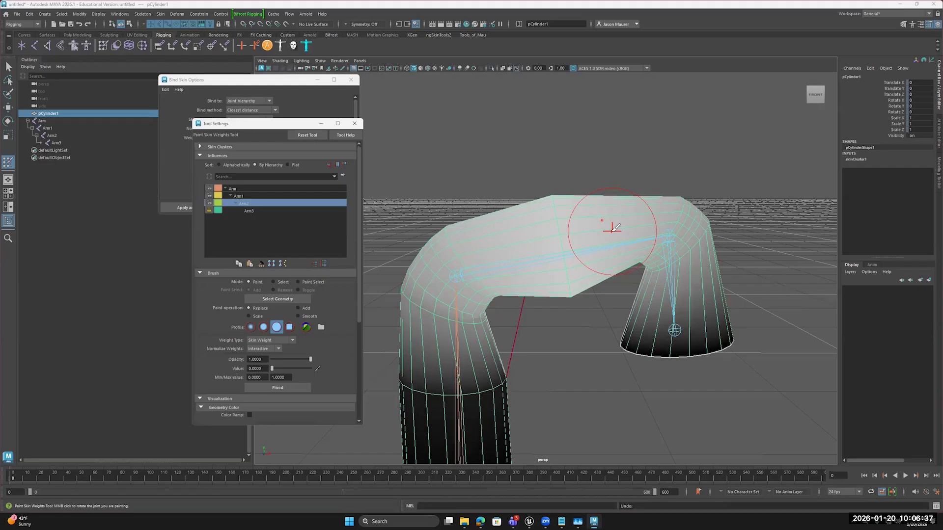
click(308, 317)
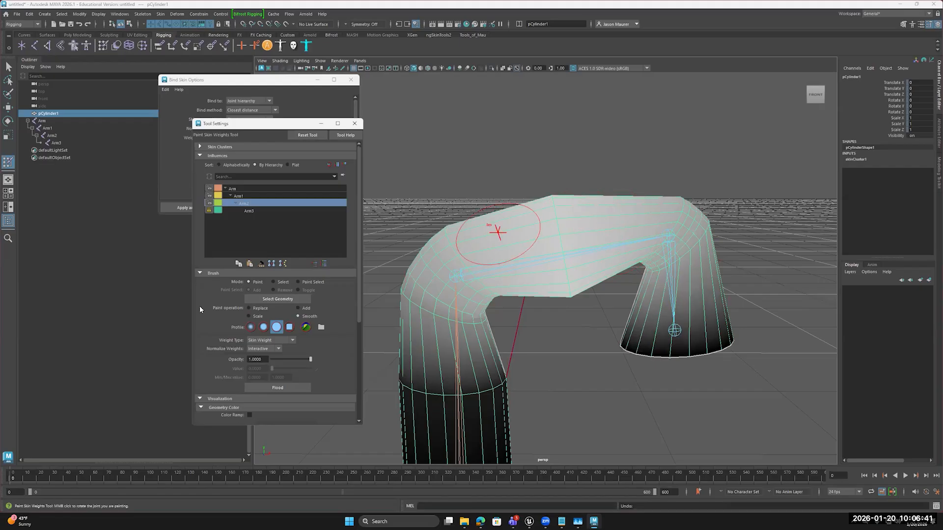
click(249, 308)
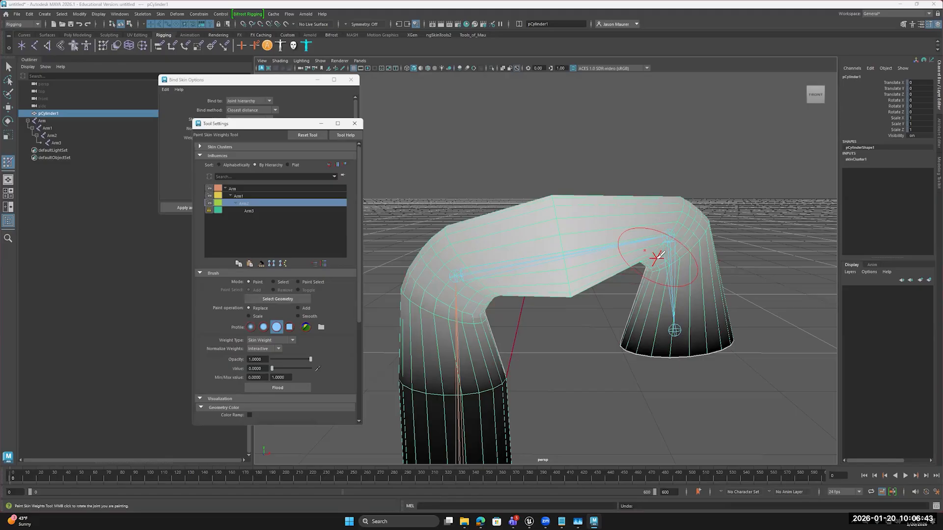
Smooth the displayed Arm1 weights across the cylinder's middle section between the two bends
mouse_move(673, 252)
mouse_down()
mouse_move(681, 191)
mouse_move(569, 279)
mouse_move(605, 288)
mouse_move(532, 228)
mouse_move(526, 241)
mouse_move(531, 268)
mouse_move(556, 190)
mouse_move(637, 221)
mouse_move(608, 302)
mouse_move(651, 304)
mouse_up()
mouse_move(573, 322)
shift+mouse_down()
mouse_move(539, 340)
mouse_move(555, 348)
shift+mouse_up()
mouse_move(656, 323)
alt+mouse_down()
mouse_move(664, 339)
mouse_move(671, 282)
mouse_move(545, 307)
mouse_move(518, 294)
alt+mouse_up()
mouse_move(497, 258)
shift+mouse_down()
mouse_move(501, 211)
mouse_move(524, 221)
mouse_move(533, 209)
mouse_move(551, 231)
shift+mouse_up()
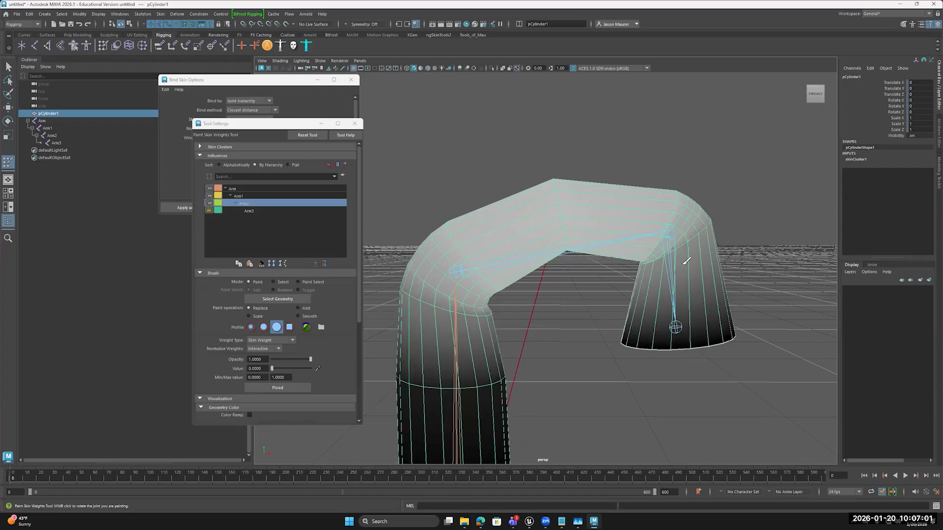
mouse_move(718, 281)
alt+mouse_down()
mouse_move(746, 251)
mouse_move(727, 274)
alt+mouse_up()
mouse_move(568, 290)
alt+mouse_down()
mouse_move(594, 235)
mouse_move(550, 237)
mouse_move(533, 225)
alt+mouse_up()
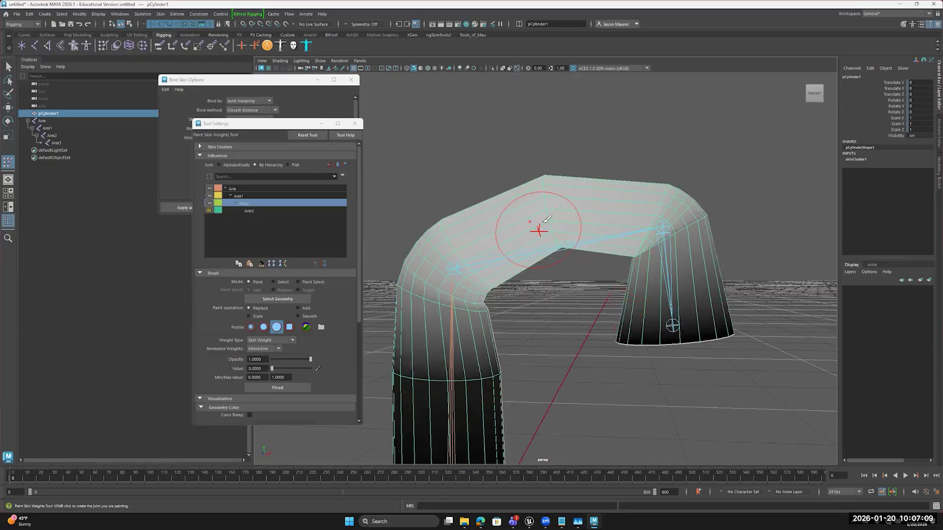
Check the Arm1 and Arm weight maps, and undo the last weight strokes on the cylinder's middle section
click(237, 195)
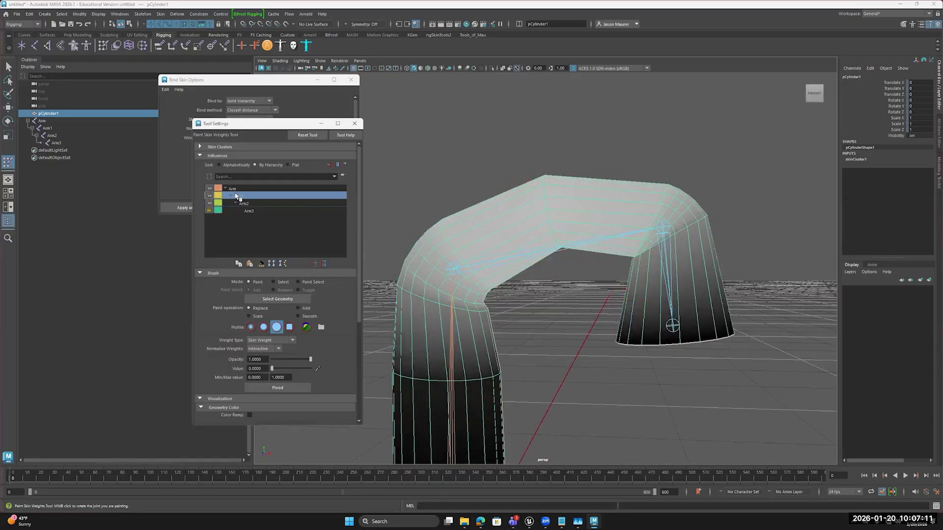
click(236, 190)
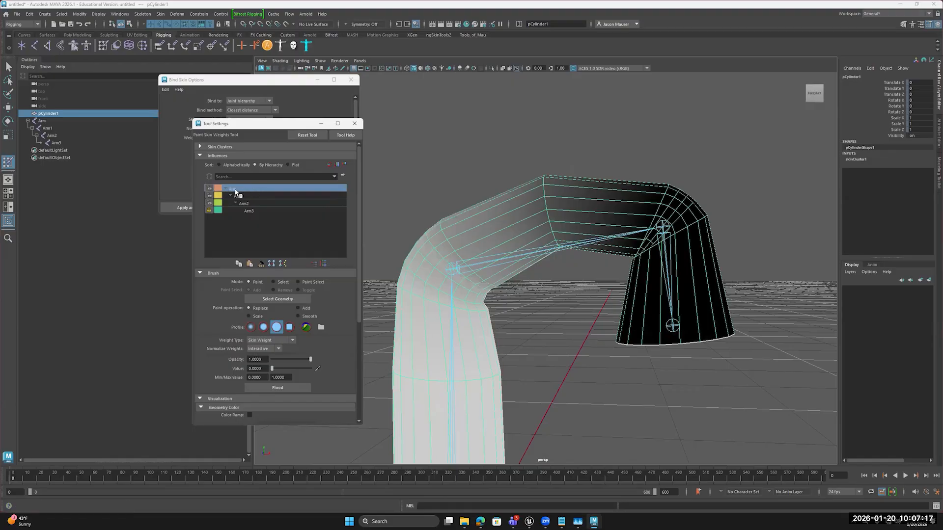
key(ctrl+z)
key(ctrl+z)
key(ctrl+z)
key(ctrl+z)
key(ctrl+z)
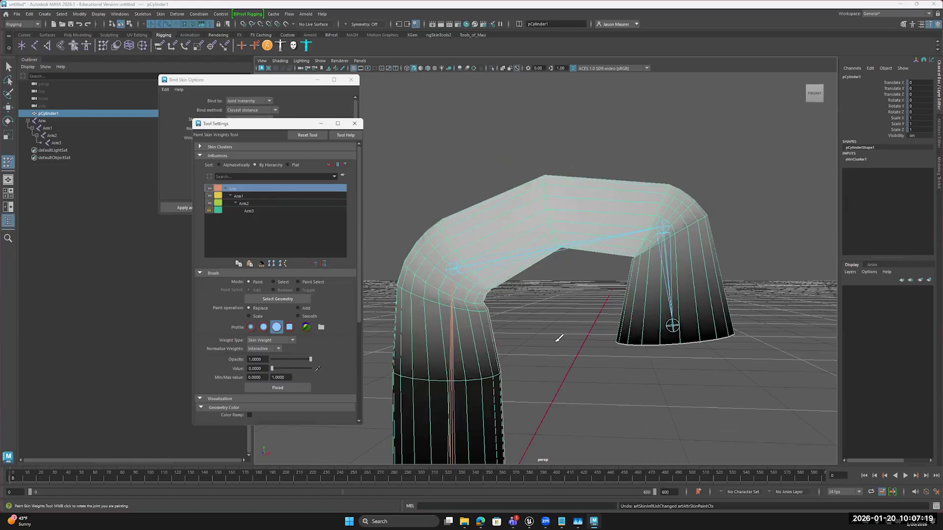
key(ctrl+z)
key(ctrl+z)
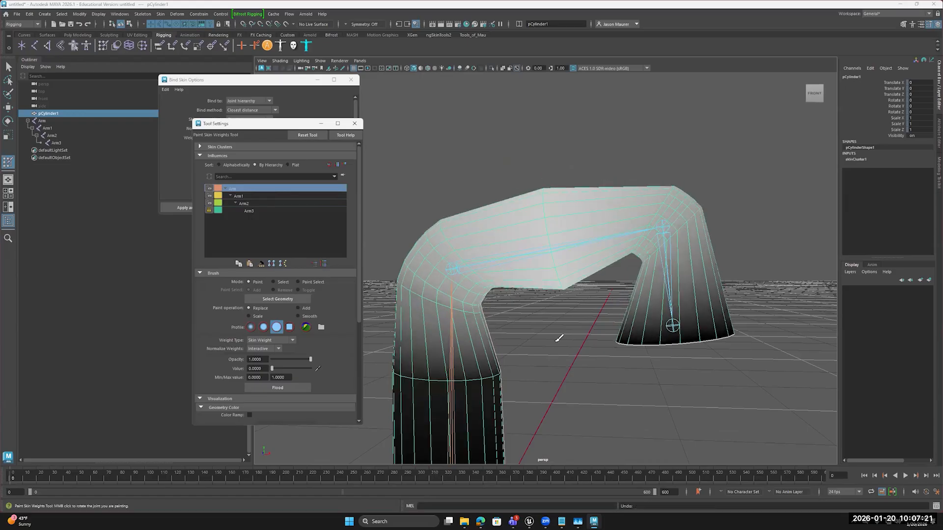
Replace the Arm weights with a value of 0 around the center of the cylinder's middle section and lock the Arm influence
click(243, 196)
click(243, 189)
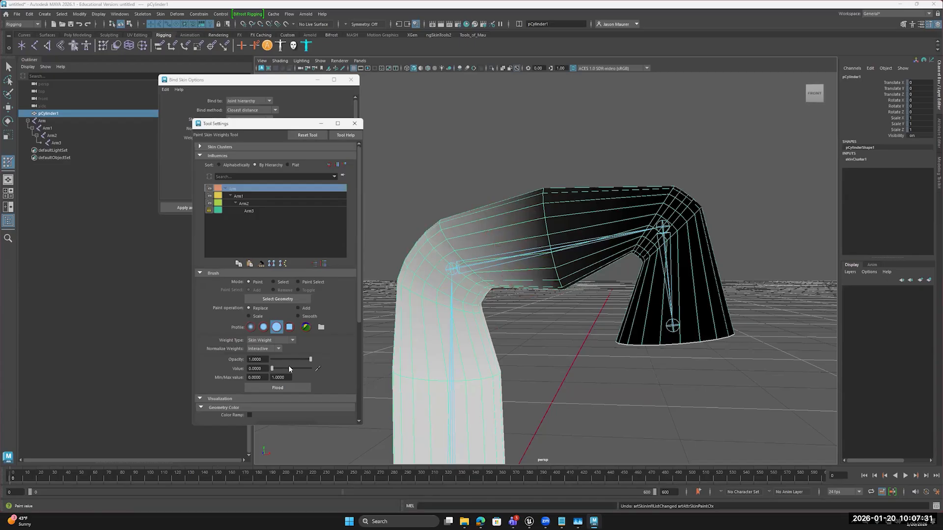
drag(568, 274, 552, 269)
alt+drag(585, 298, 543, 338)
mouse_move(560, 240)
alt+mouse_down()
mouse_move(545, 243)
mouse_move(544, 213)
mouse_move(560, 216)
alt+mouse_up()
alt+drag(505, 327, 575, 254)
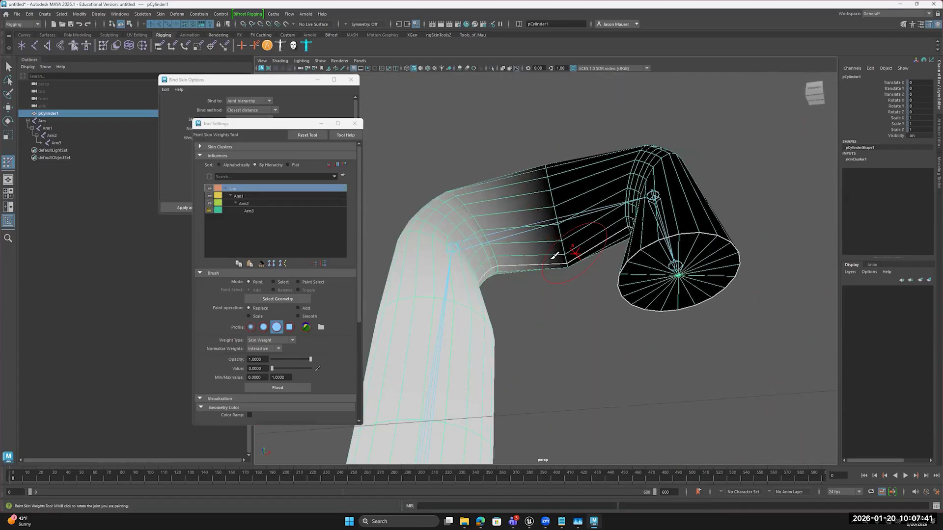
mouse_move(549, 214)
alt+mouse_down()
mouse_move(581, 306)
mouse_move(569, 216)
mouse_move(582, 241)
alt+mouse_up()
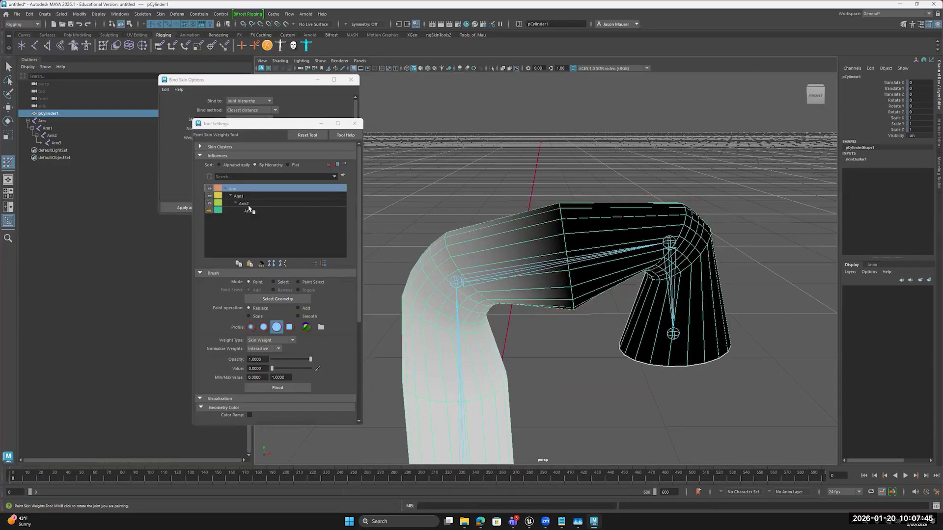
click(209, 190)
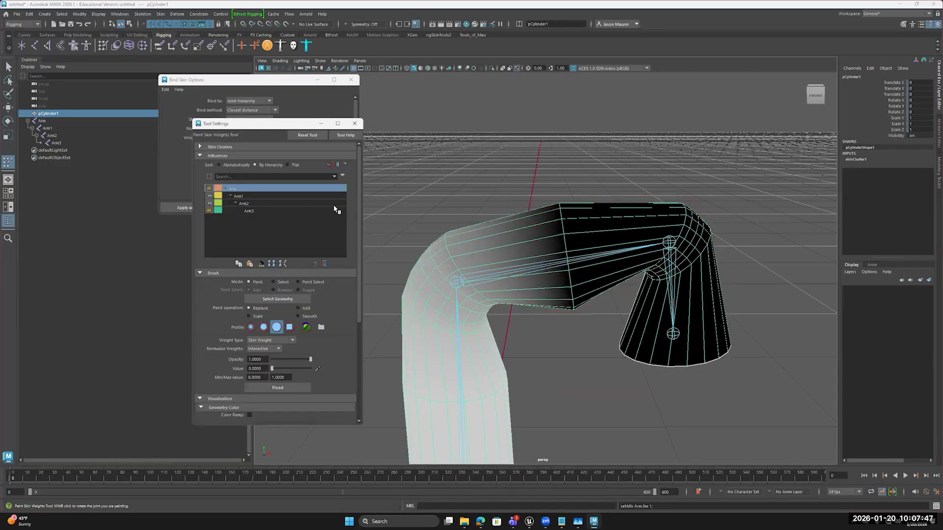
Try replacing the Arm1 weights with a value of 0 on the middle section near the second bend
click(262, 196)
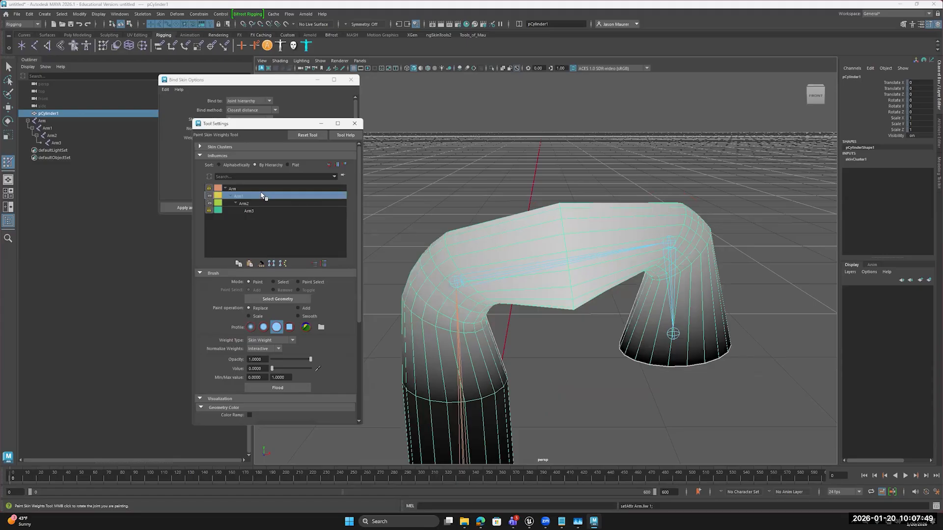
mouse_move(697, 278)
mouse_down()
mouse_move(599, 236)
mouse_move(634, 227)
mouse_up()
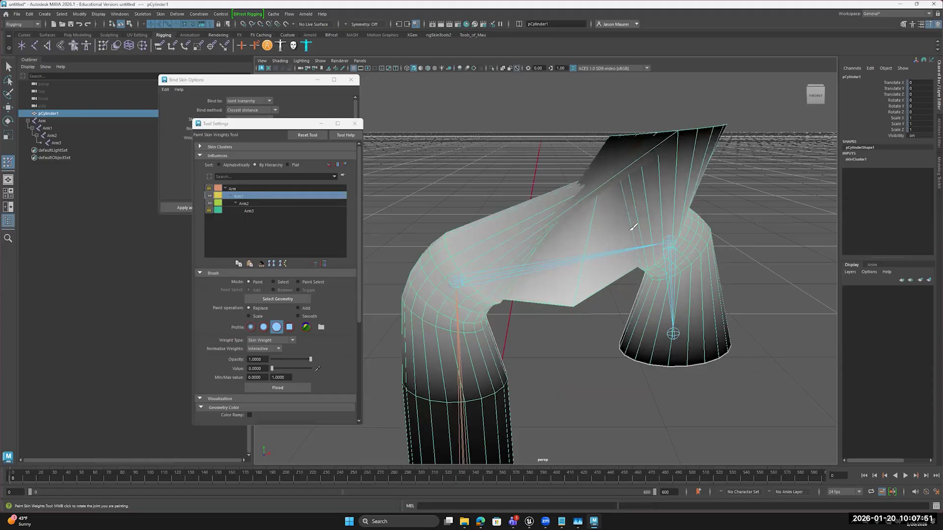
click(246, 204)
key(ctrl+z)
key(ctrl+z)
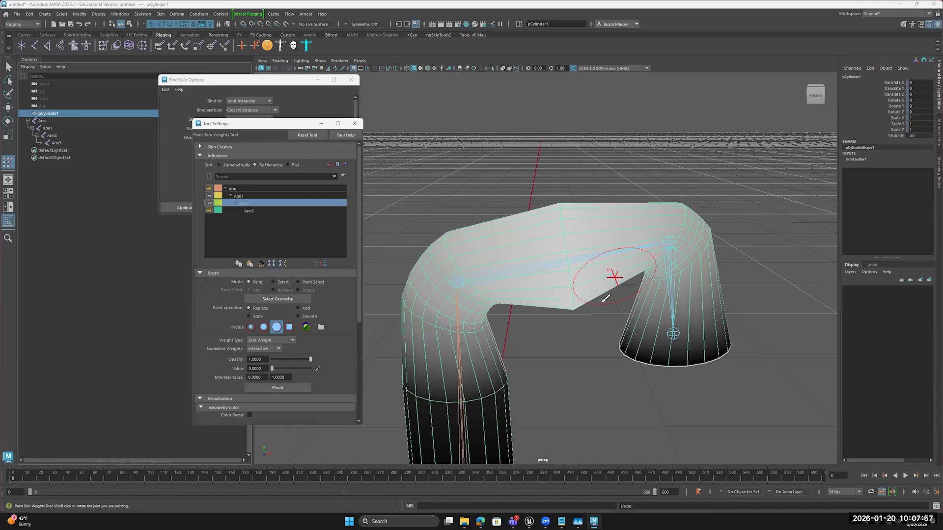
mouse_move(587, 305)
alt+mouse_down()
mouse_move(582, 236)
mouse_move(558, 217)
mouse_move(553, 279)
mouse_move(623, 135)
alt+mouse_up()
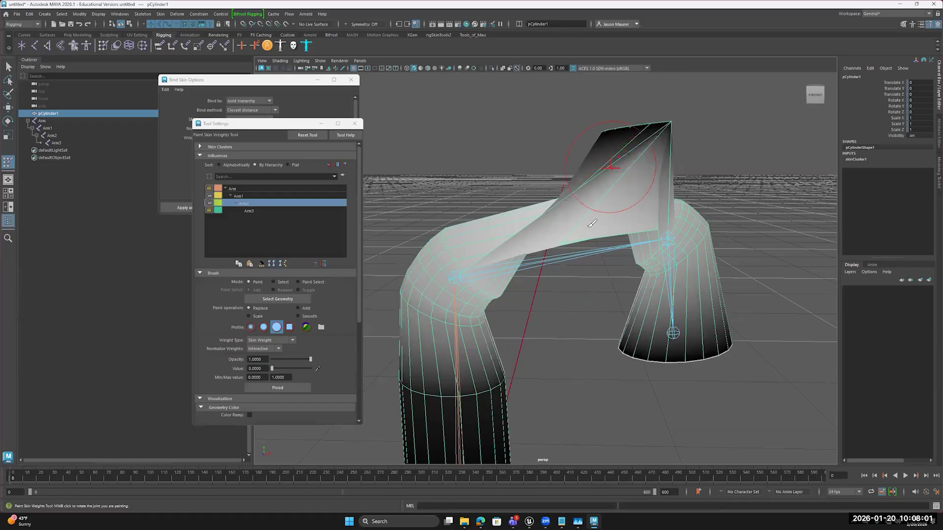
key(ctrl+z)
alt+drag(578, 227, 661, 267)
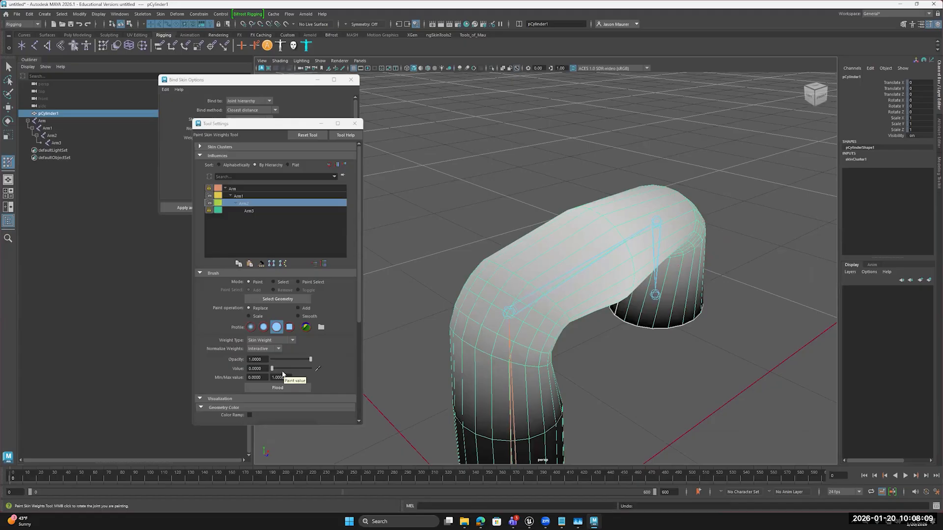
alt+drag(433, 366, 688, 373)
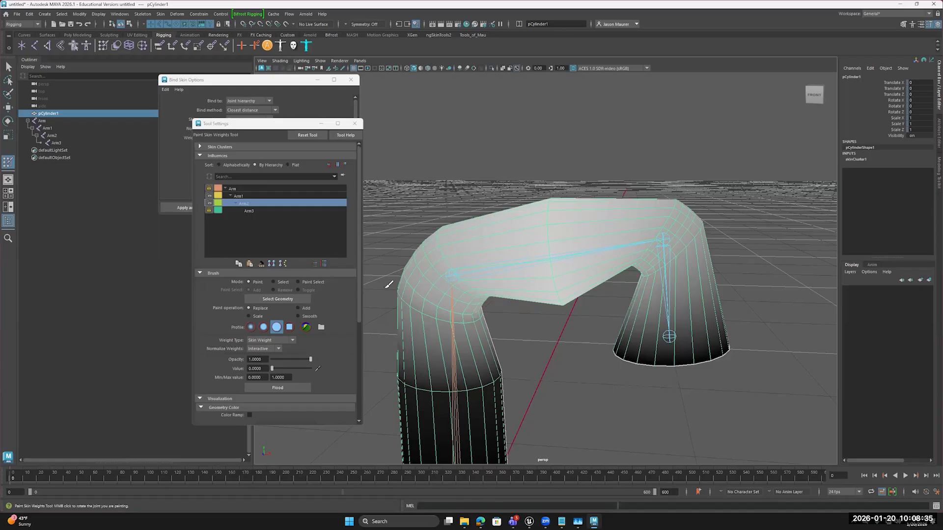
Open ngSkinTools, enlarge its window to view the paint settings, and close it
click(440, 36)
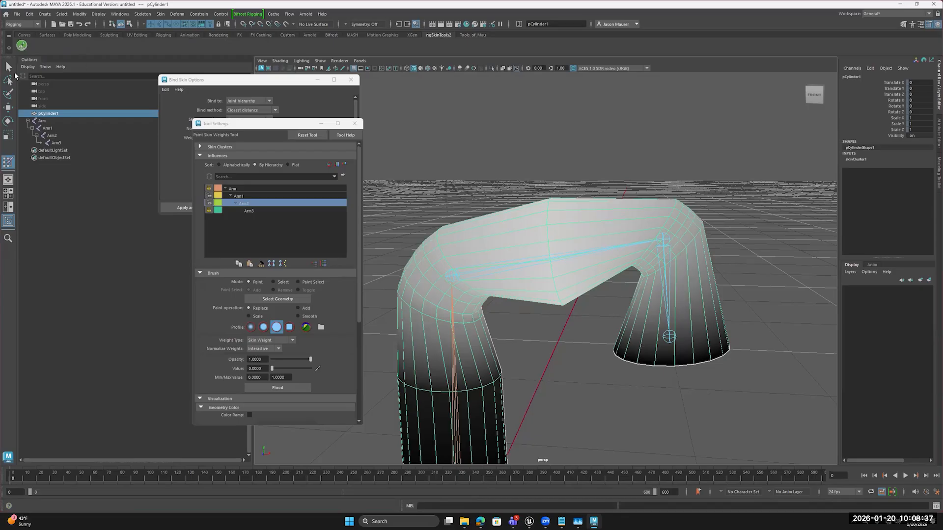
click(27, 45)
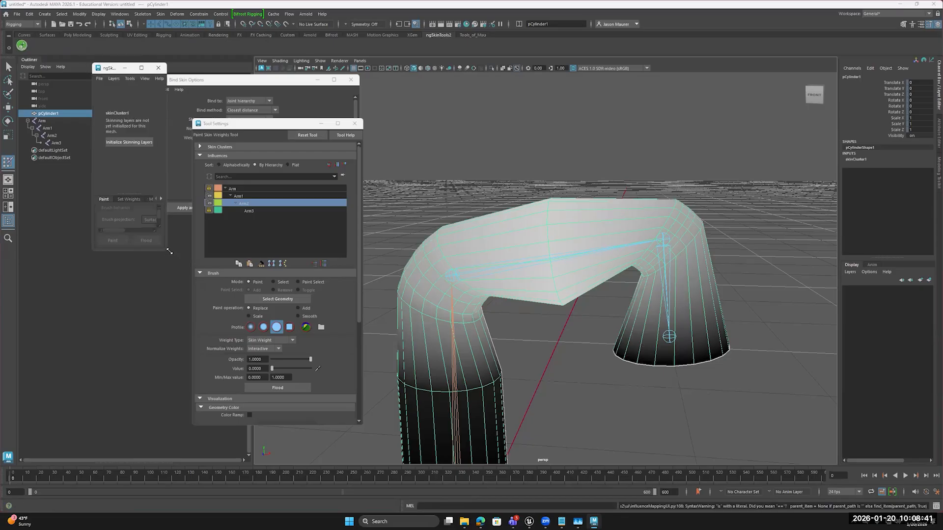
drag(167, 251, 328, 395)
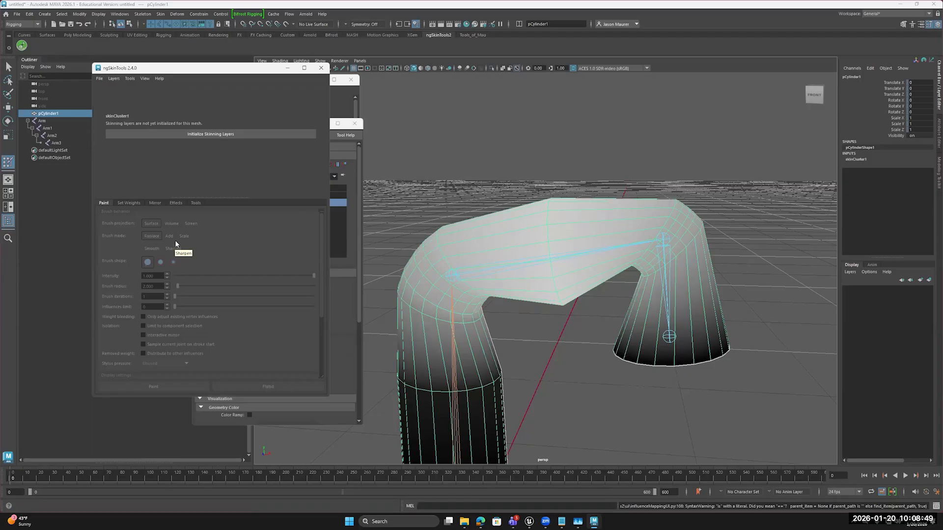
click(321, 68)
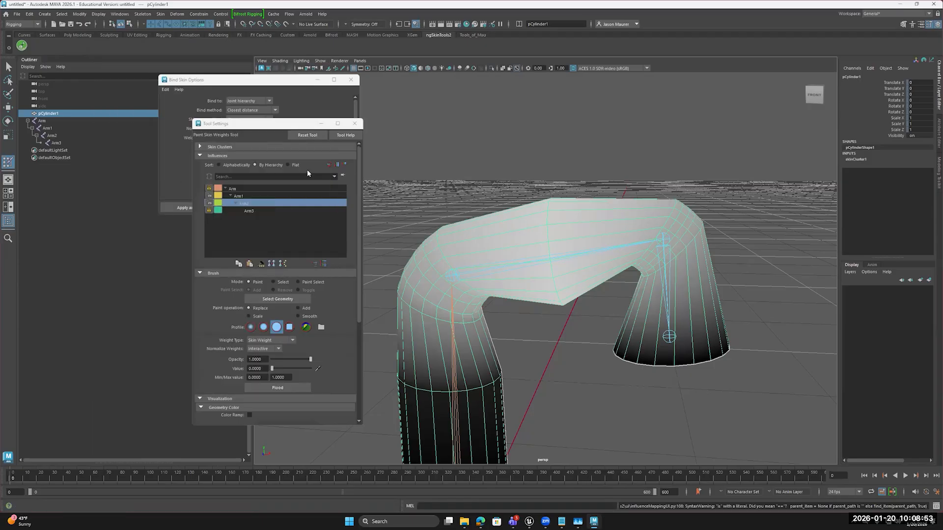
mouse_move(607, 302)
alt+mouse_down()
mouse_move(746, 339)
mouse_move(722, 357)
mouse_move(688, 292)
mouse_move(501, 307)
mouse_move(654, 317)
mouse_move(465, 305)
alt+mouse_up()
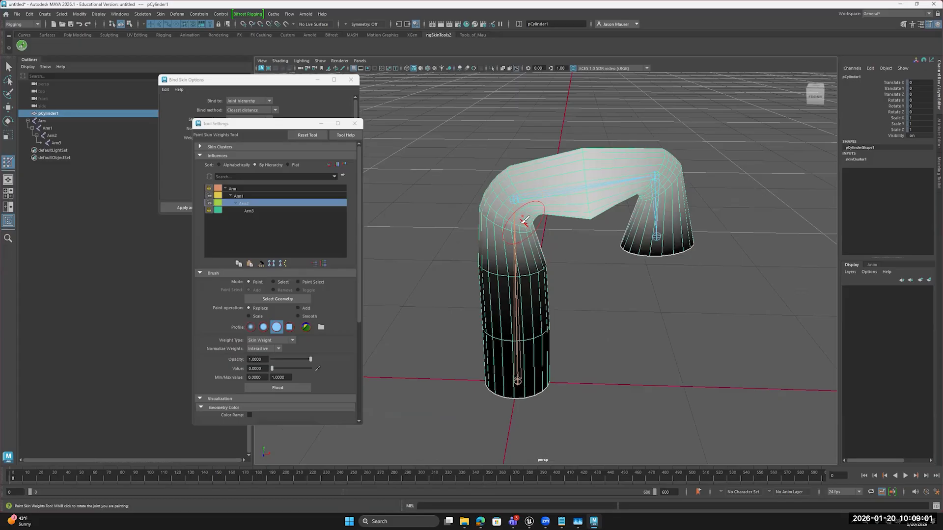